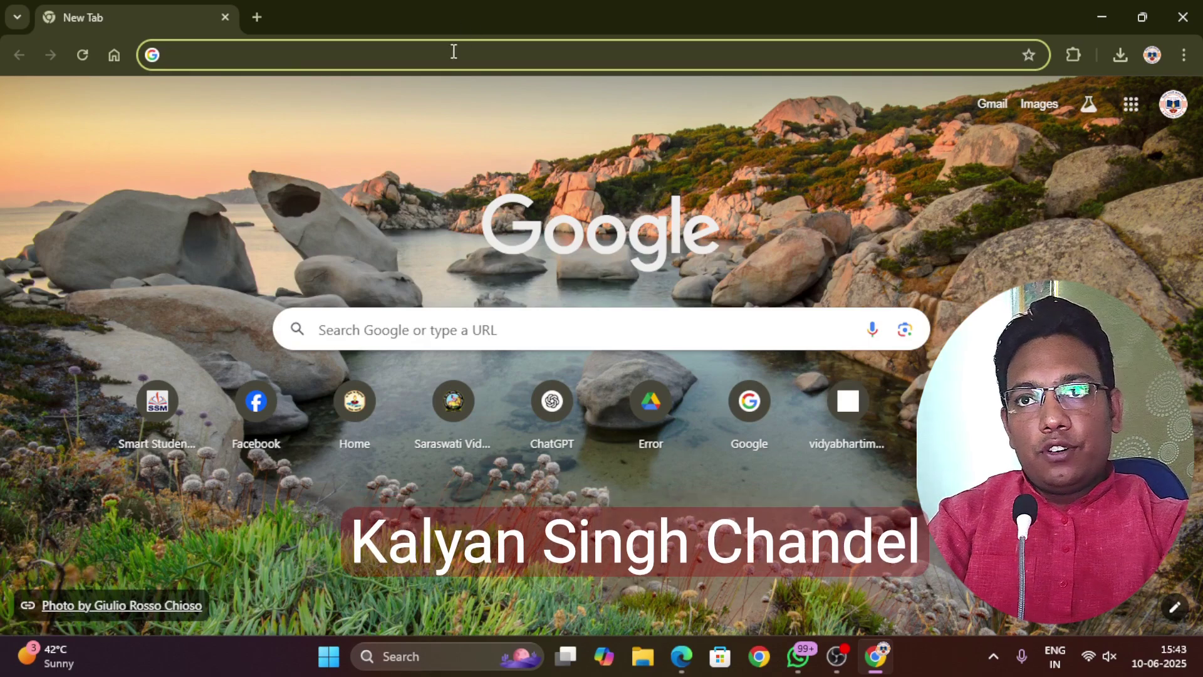
Go to ssm.guru, log in as admin, and enter the Saraswati Vidya Mandir H.S School branch
type("ss")
key("Return")
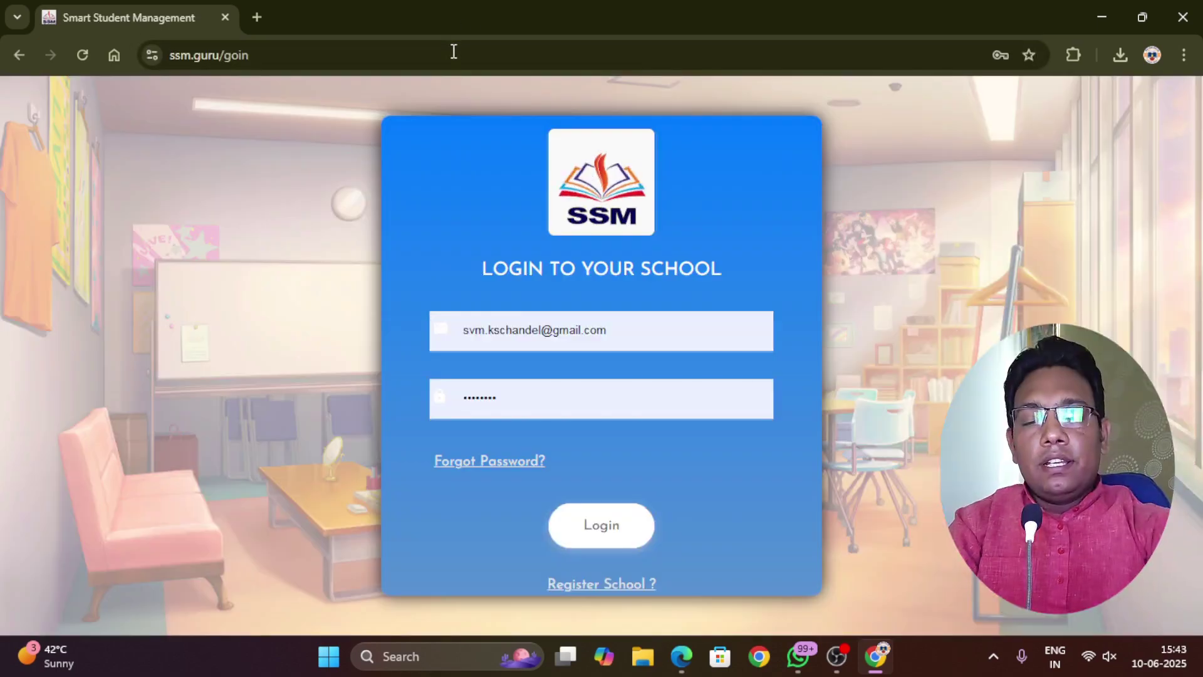
left_click(573, 507)
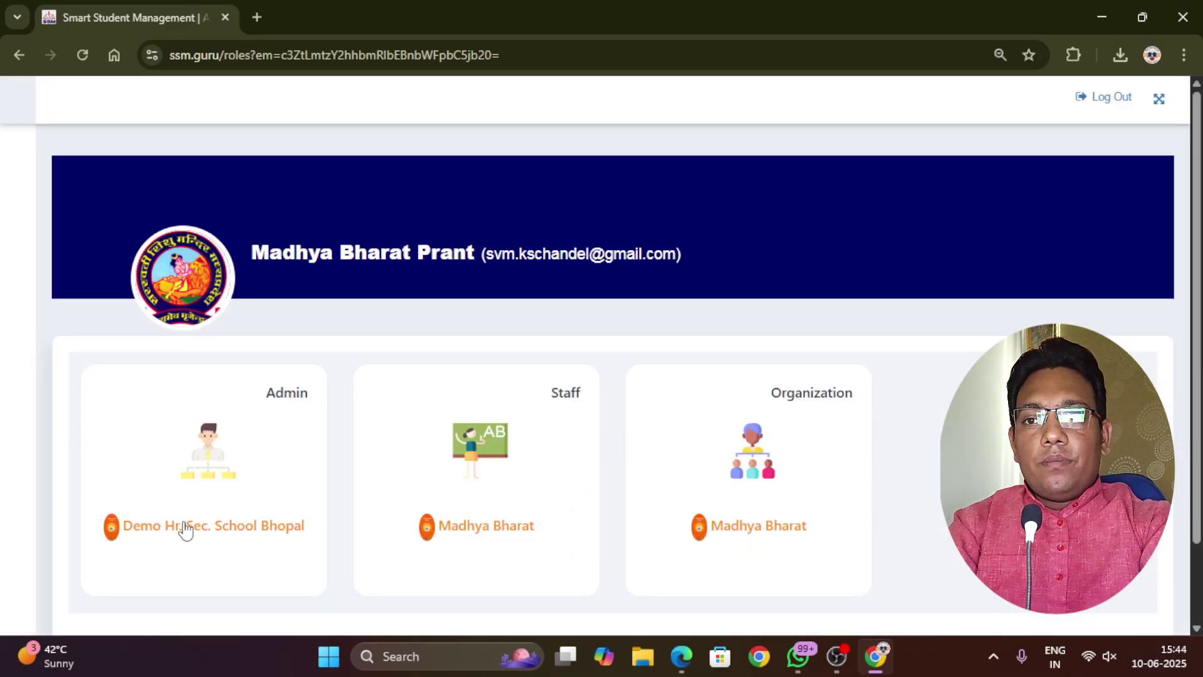
left_click(187, 527)
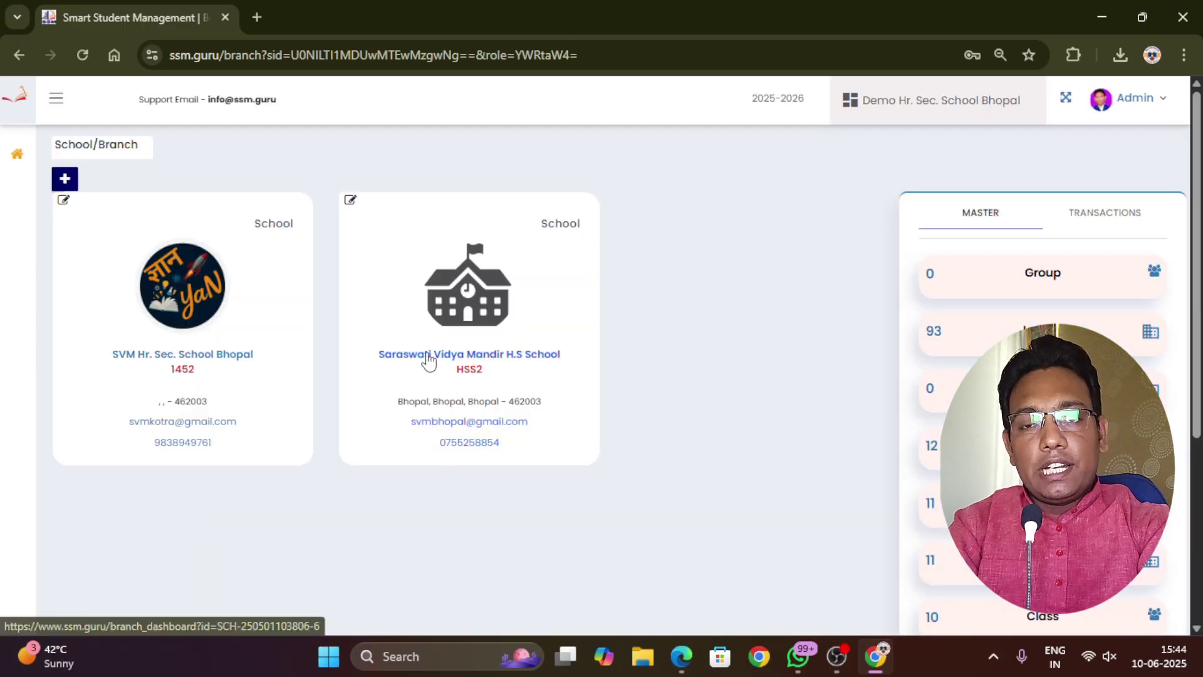
left_click(426, 358)
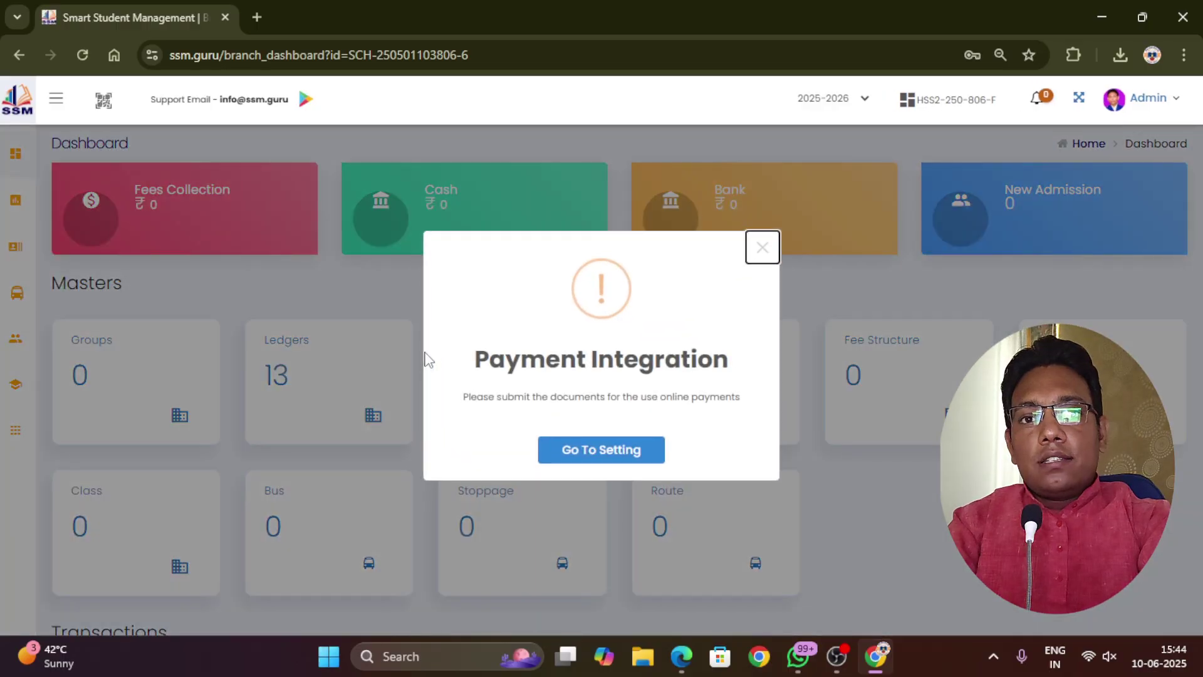
left_click(763, 248)
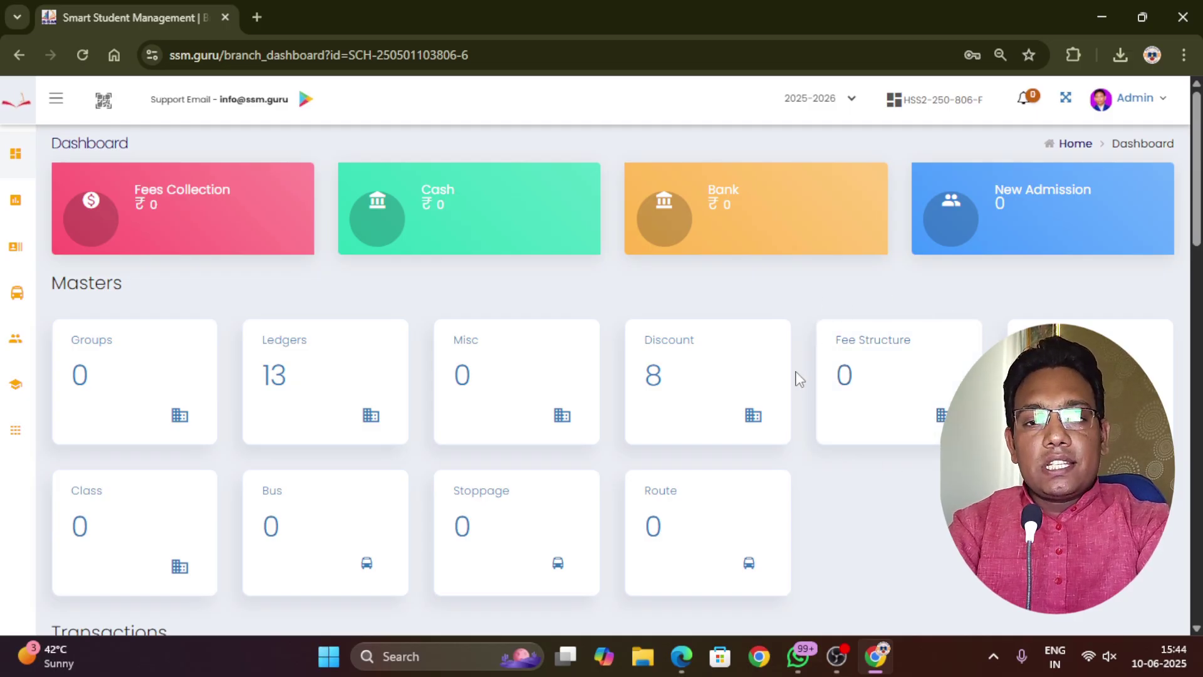
Navigate to Masters > Fee Structure to reach the empty Fee Structures list
left_click(865, 342)
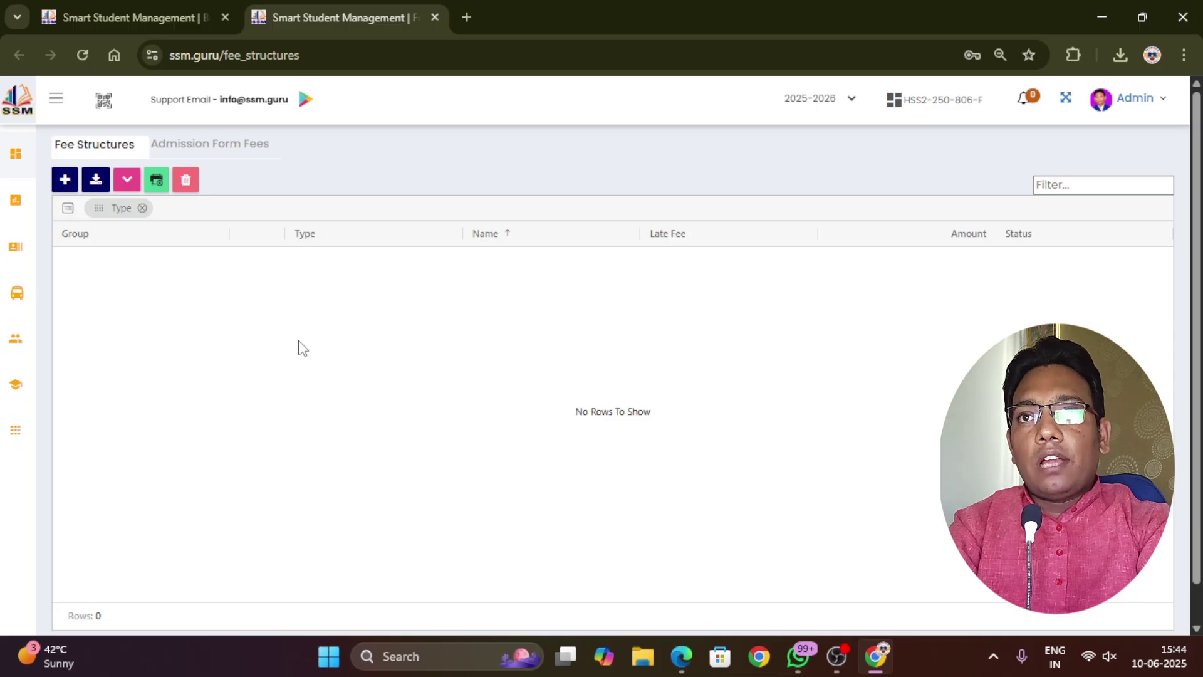
left_click(435, 19)
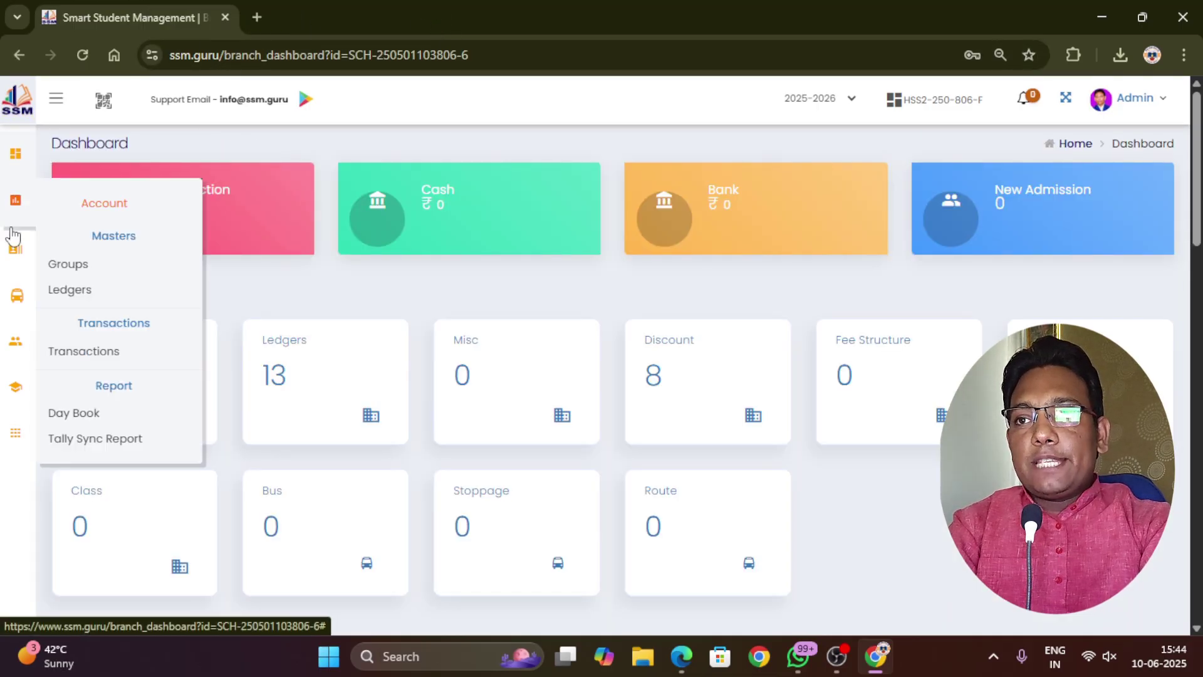
mouse_move(8, 349)
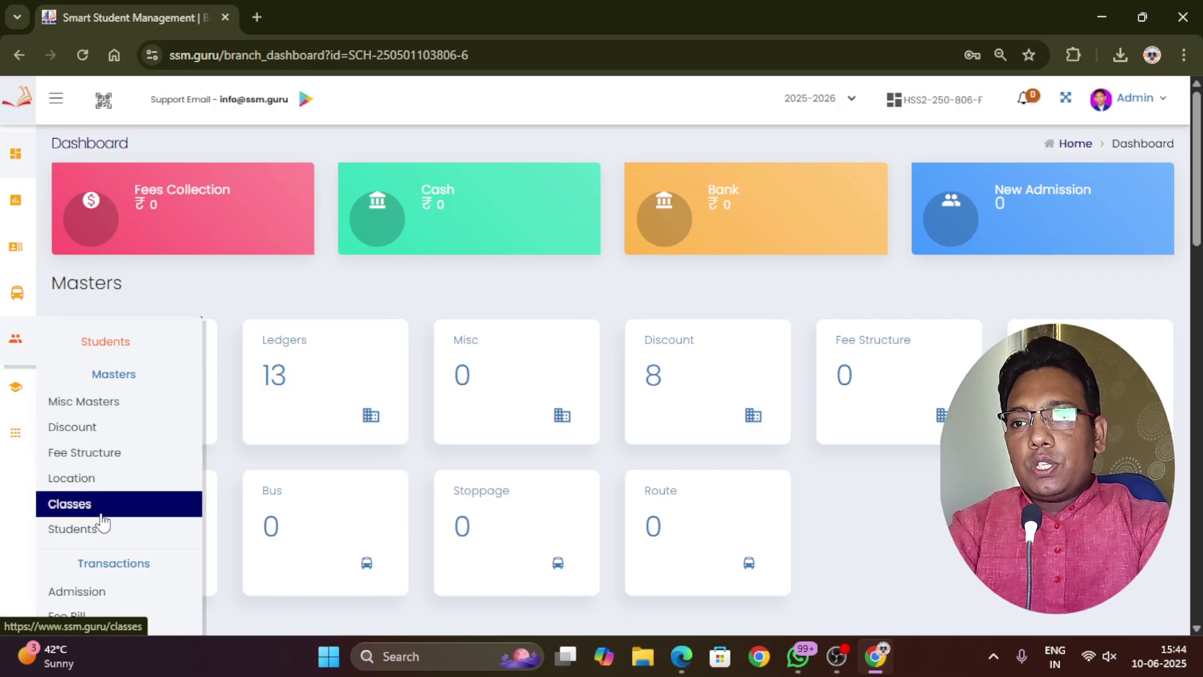
left_click(120, 465)
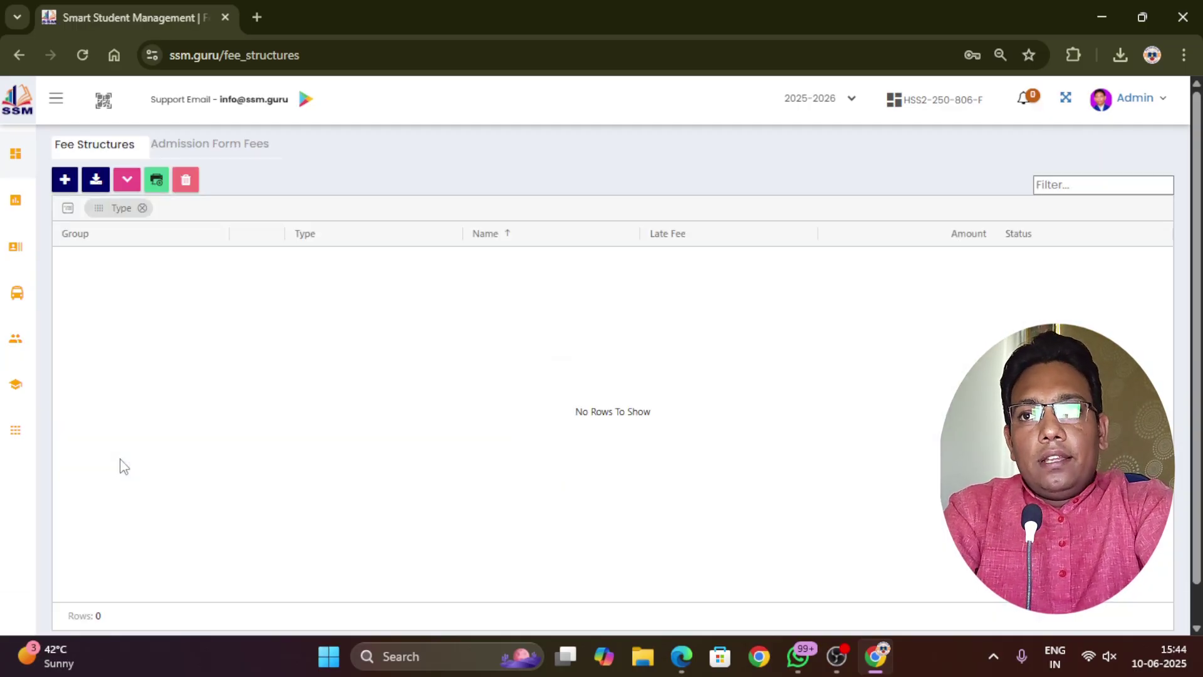
Begin a new fee structure with Admission Fee as its fee type
left_click(64, 180)
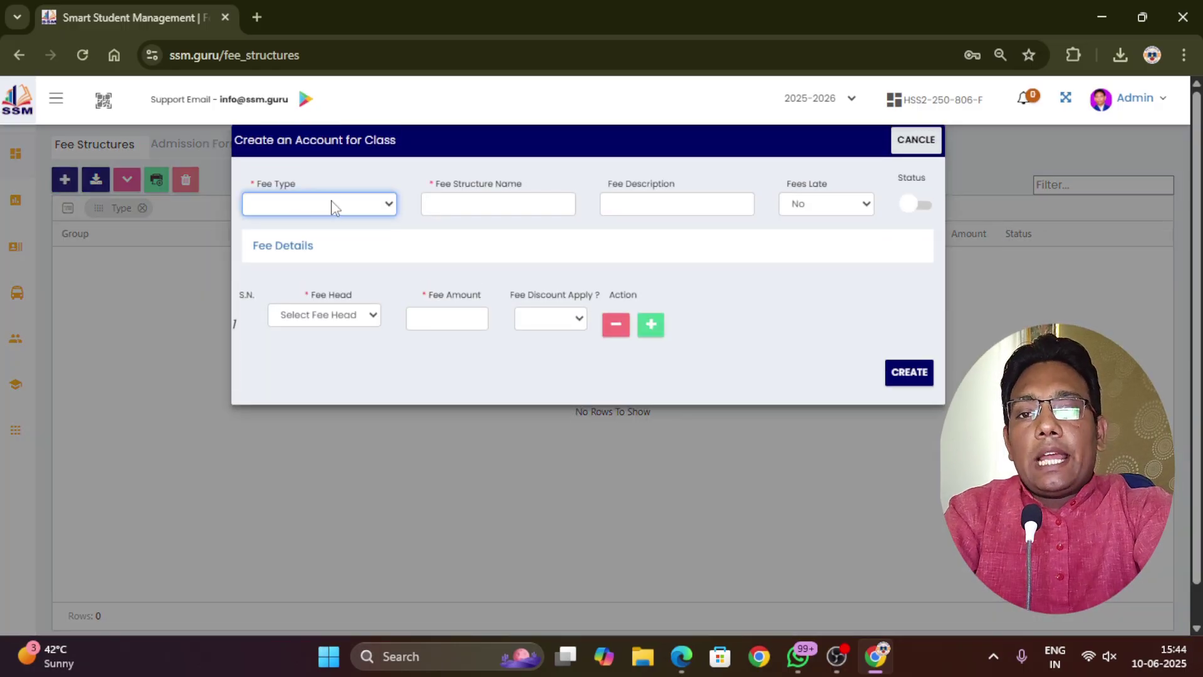
left_click(332, 205)
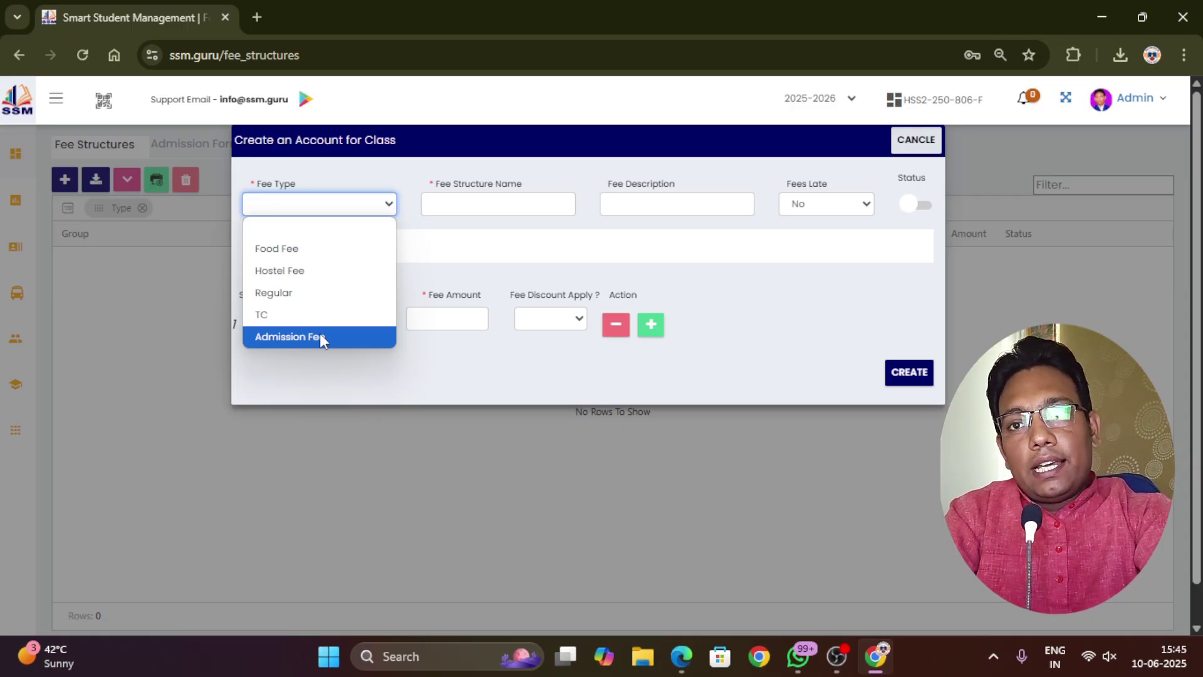
left_click(320, 337)
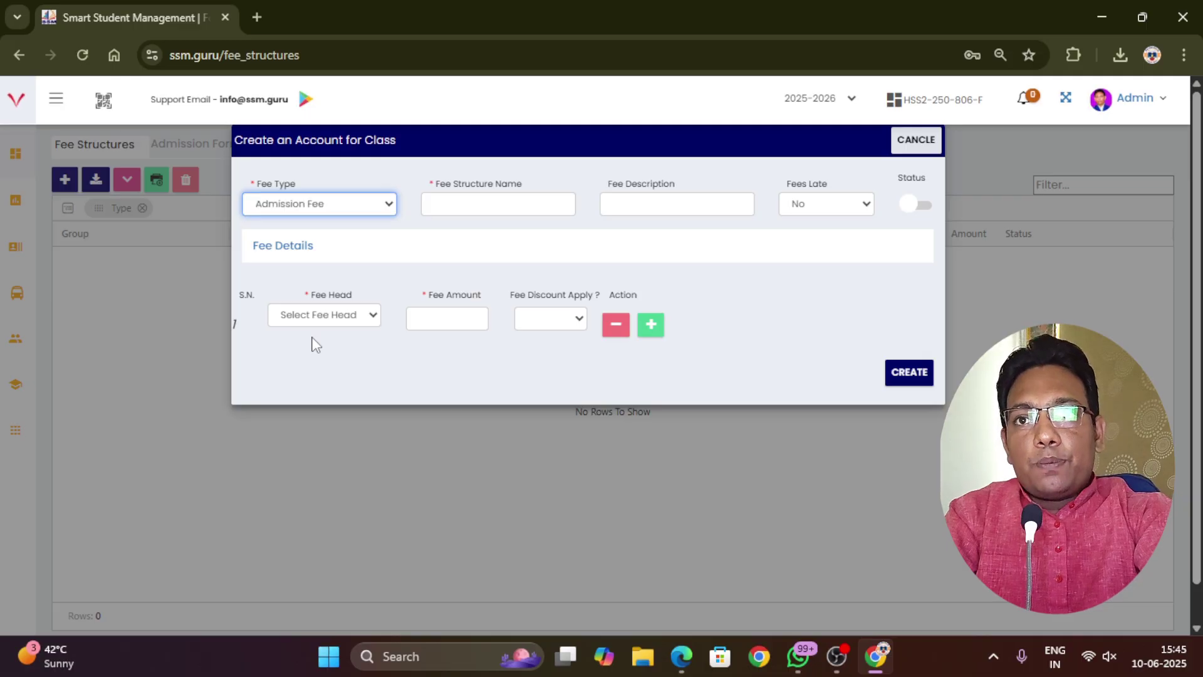
left_click(452, 205)
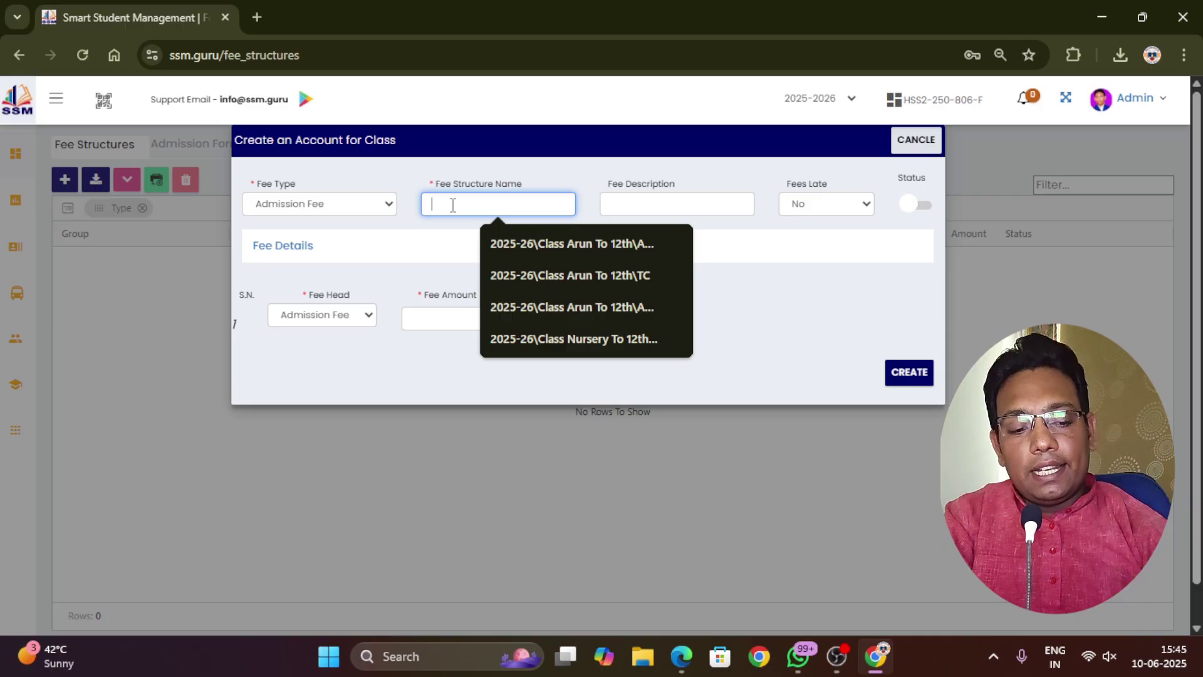
Enter '2025-26/Arun To 5th/Admission Fees' as the fee structure name
type("202")
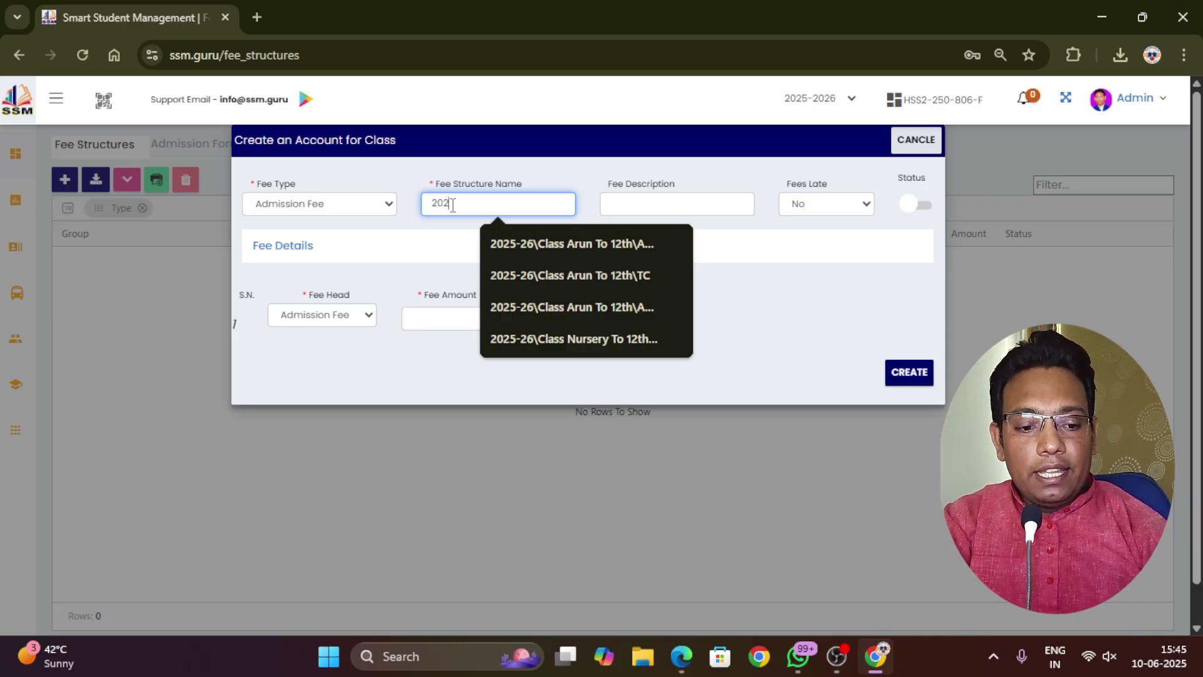
type("5-")
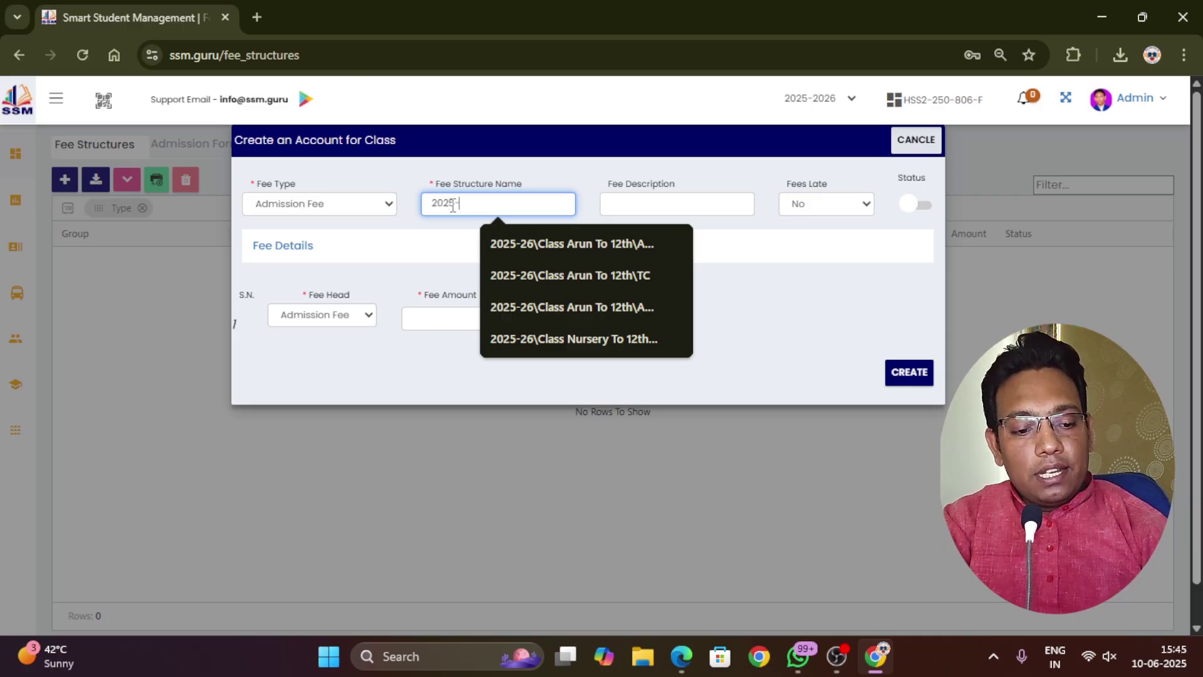
type("26")
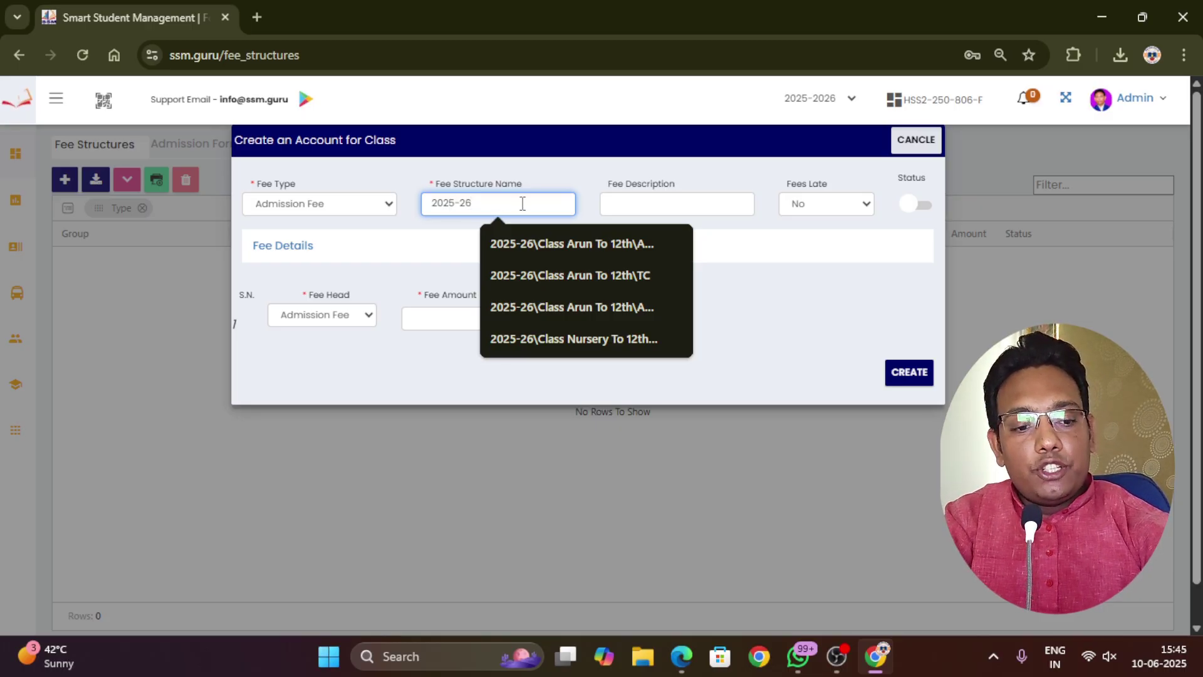
type("/")
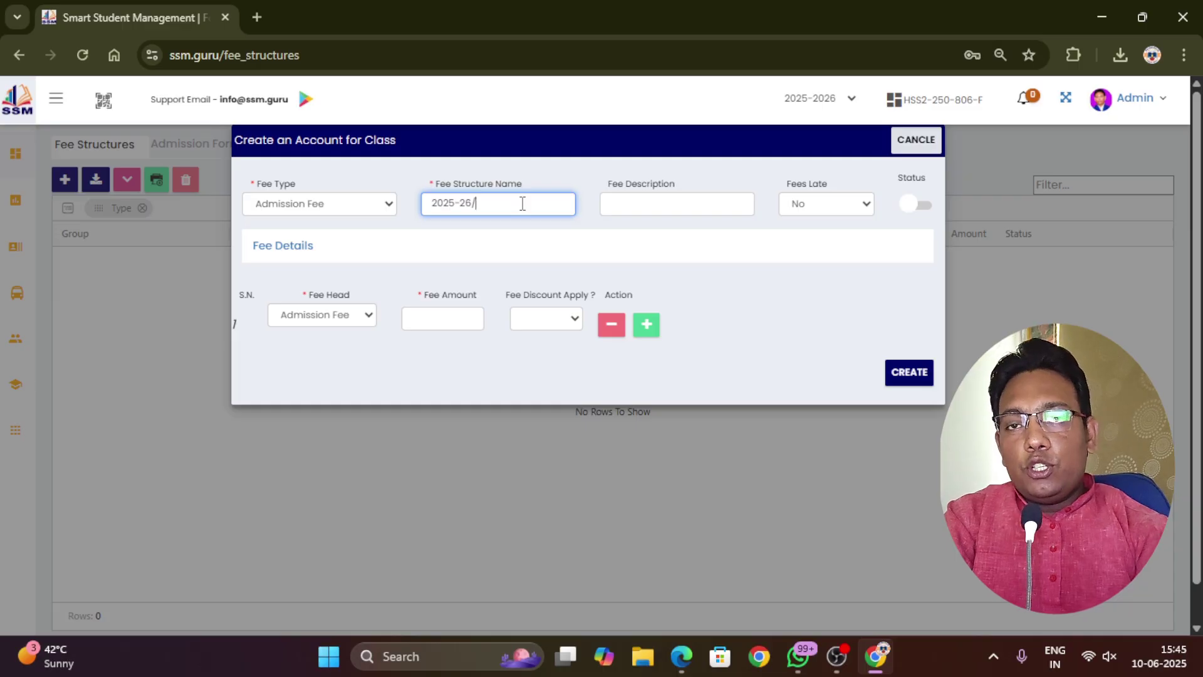
type("Ar")
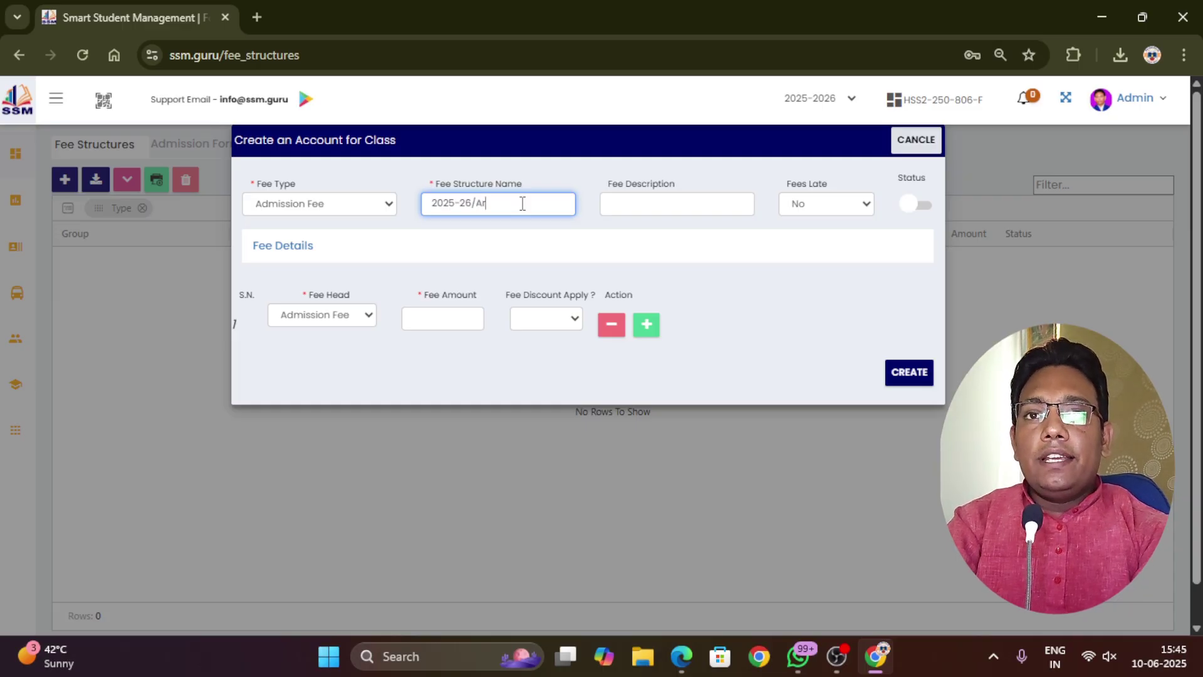
type("un To")
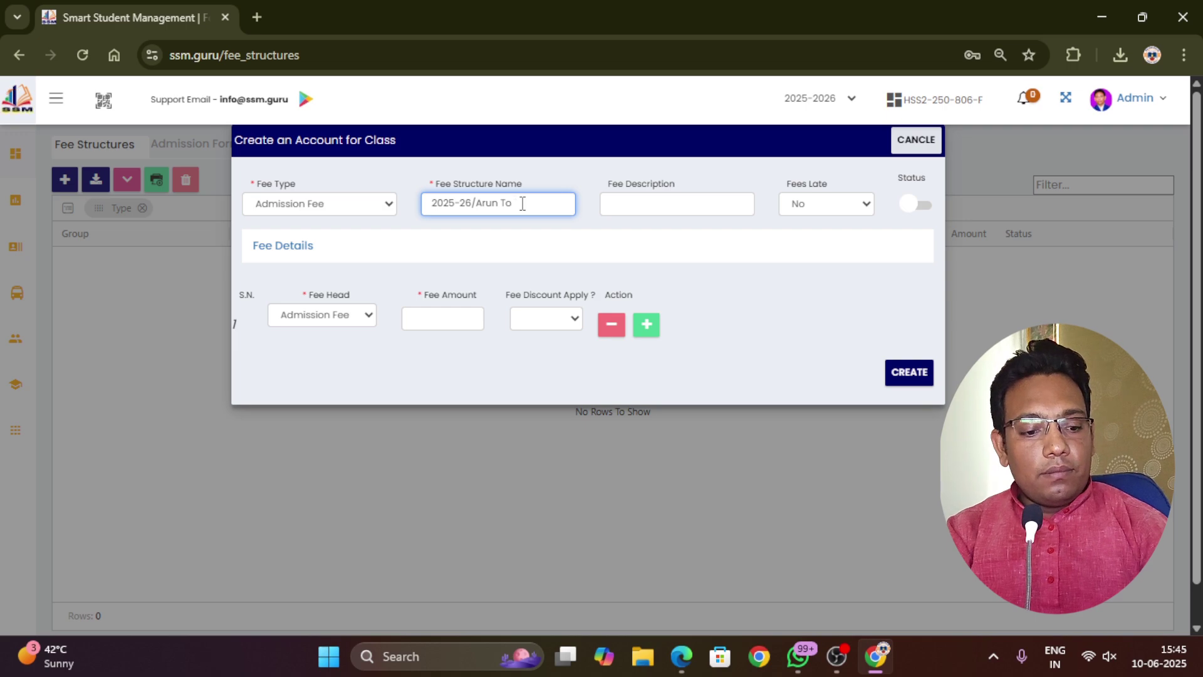
type(" 5th")
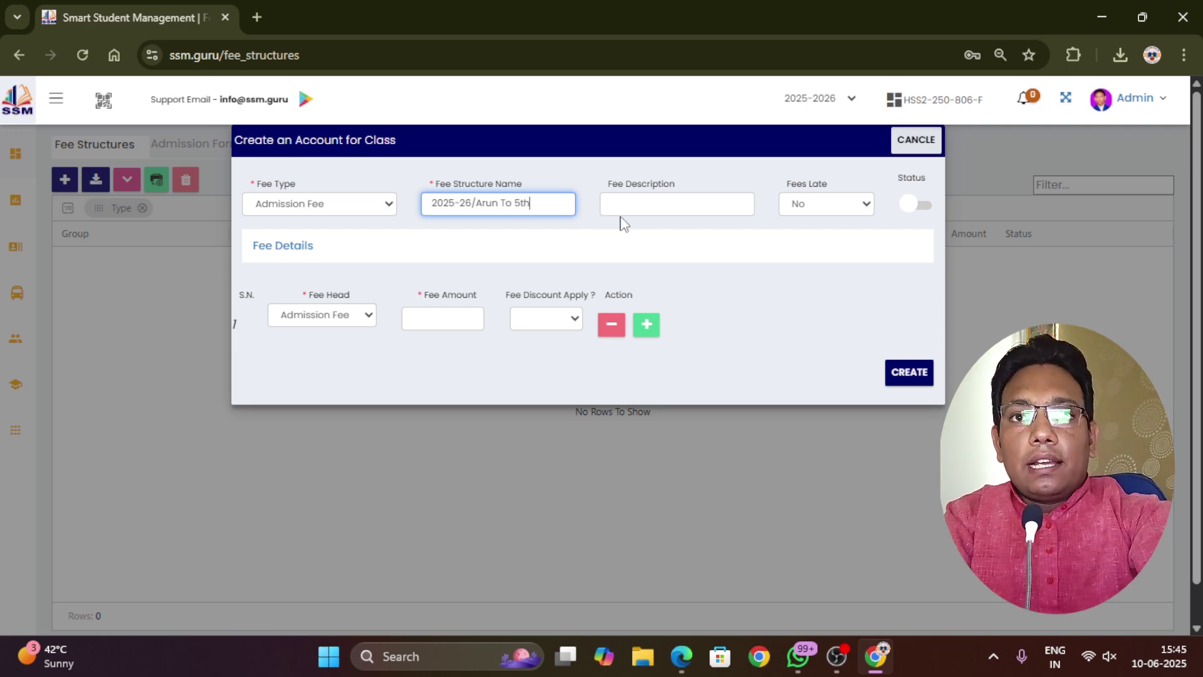
type("/")
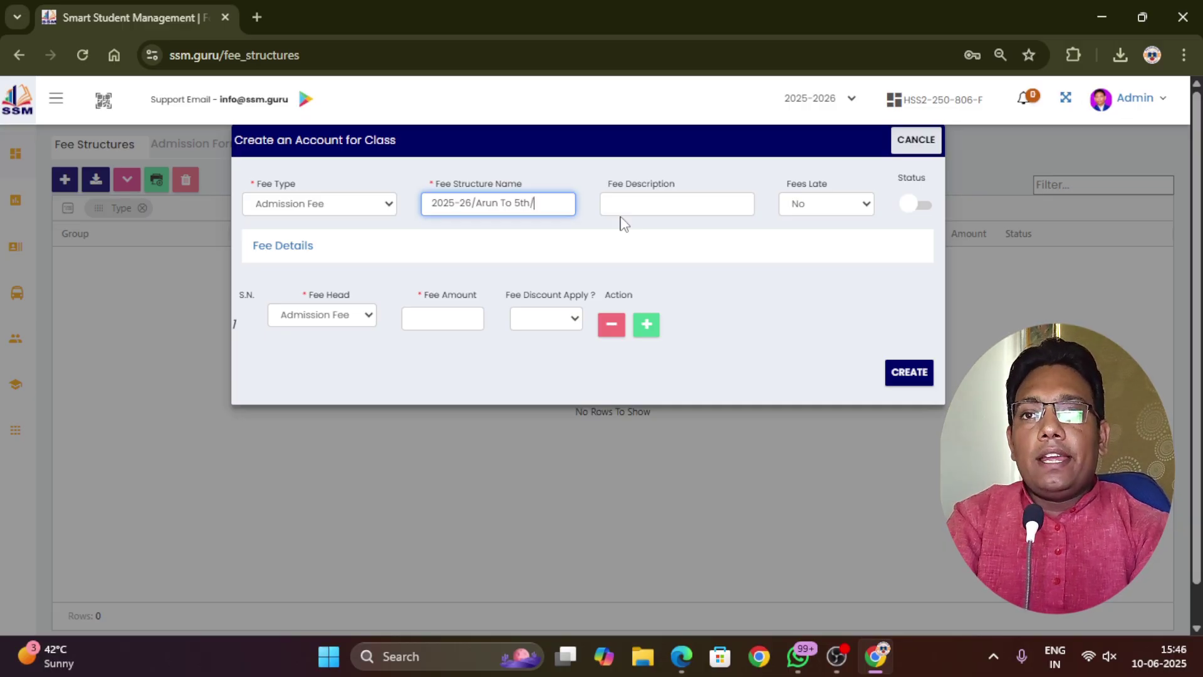
type("Admis")
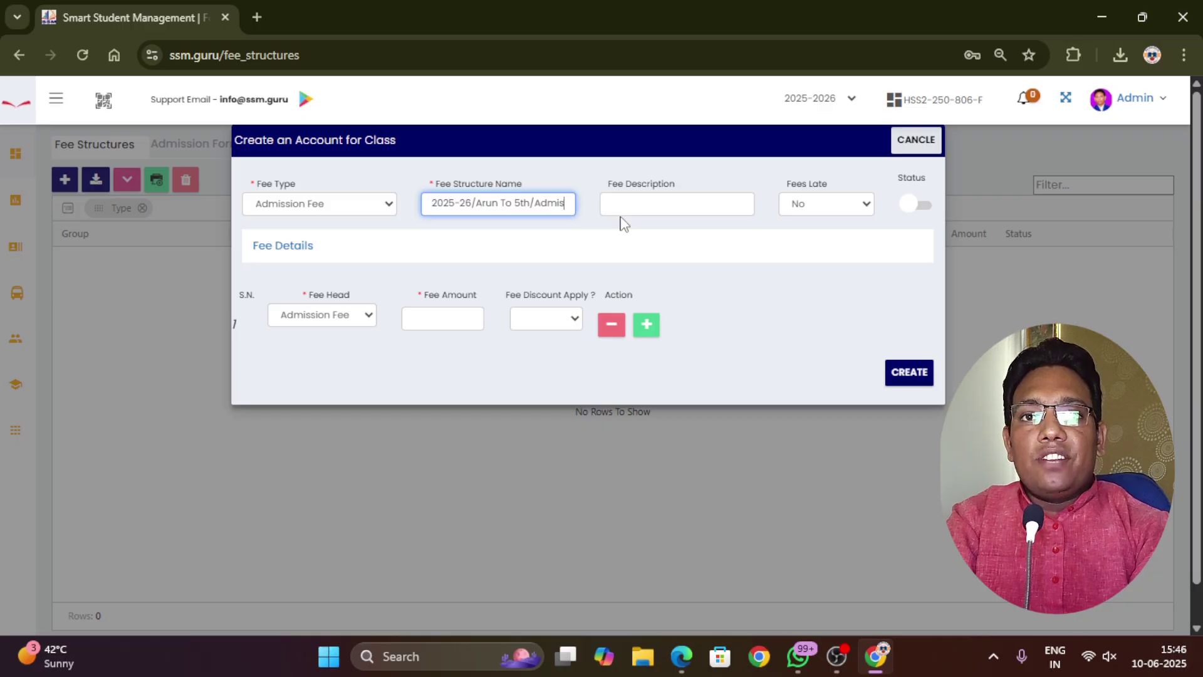
type("sion Fees")
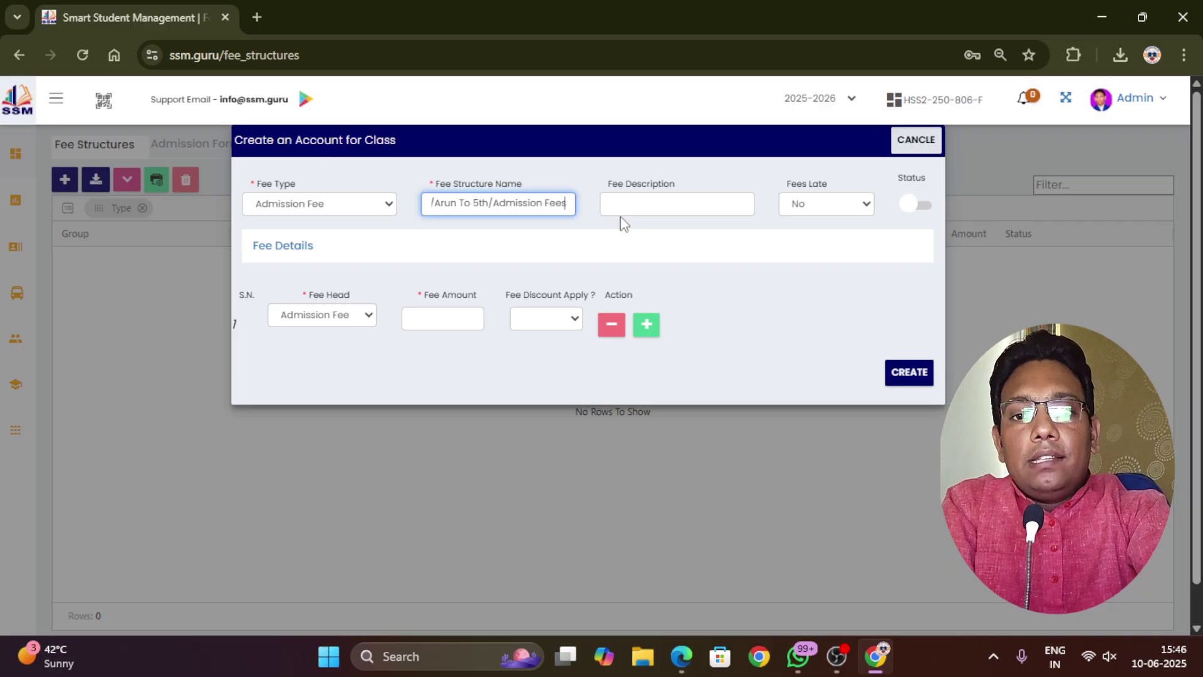
left_click(622, 216)
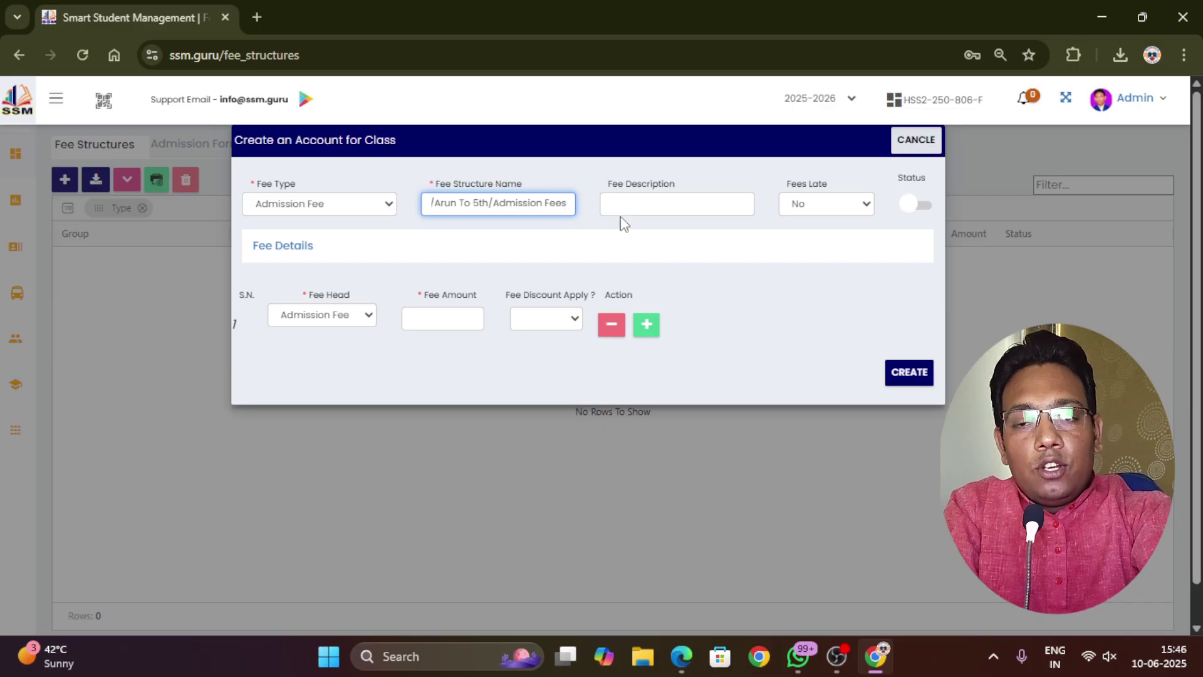
Set late fees to No and make the new fee structure active
left_click(629, 208)
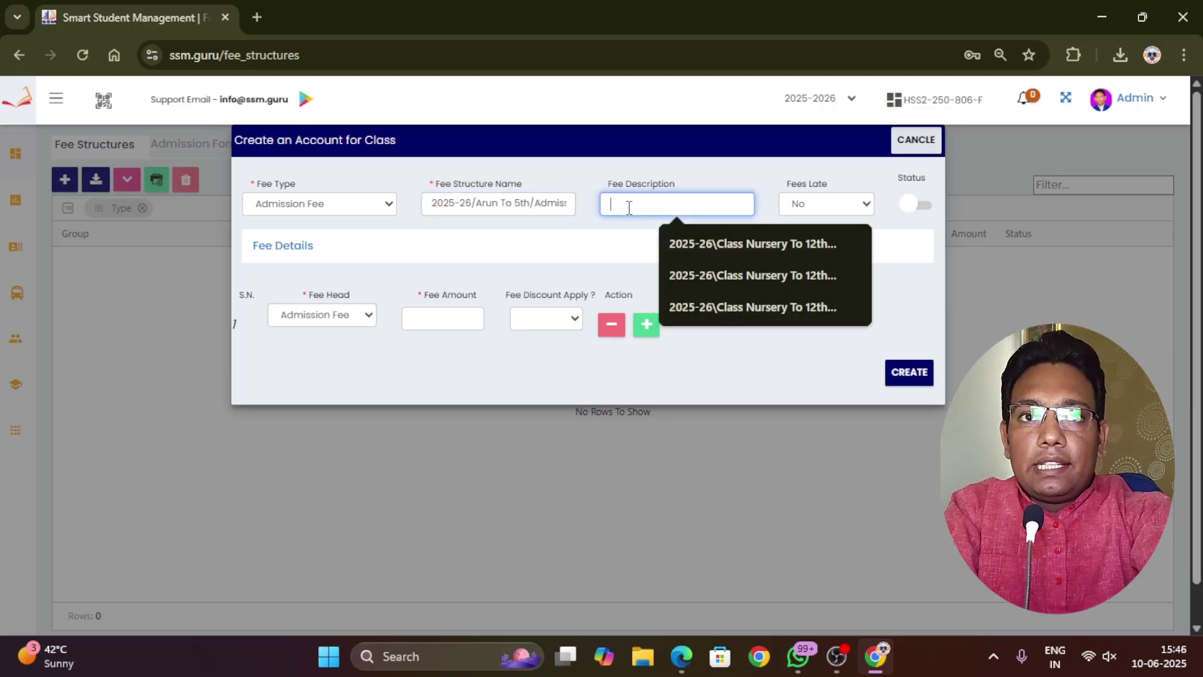
left_click(814, 207)
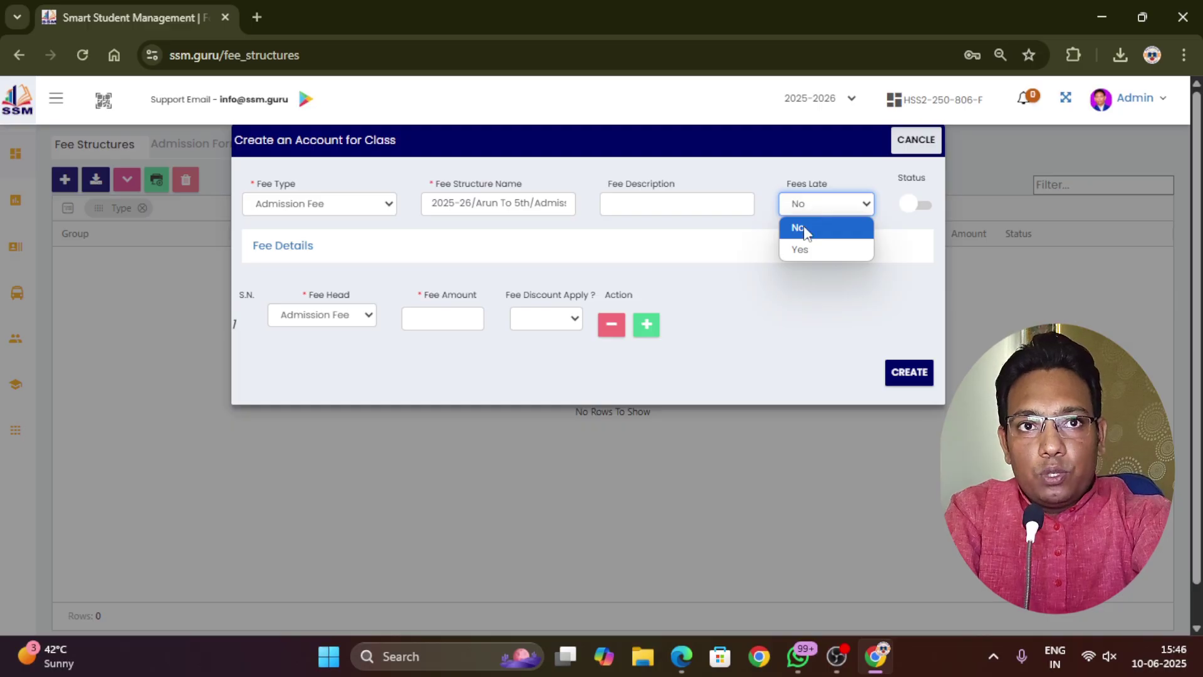
left_click(802, 249)
left_click(825, 205)
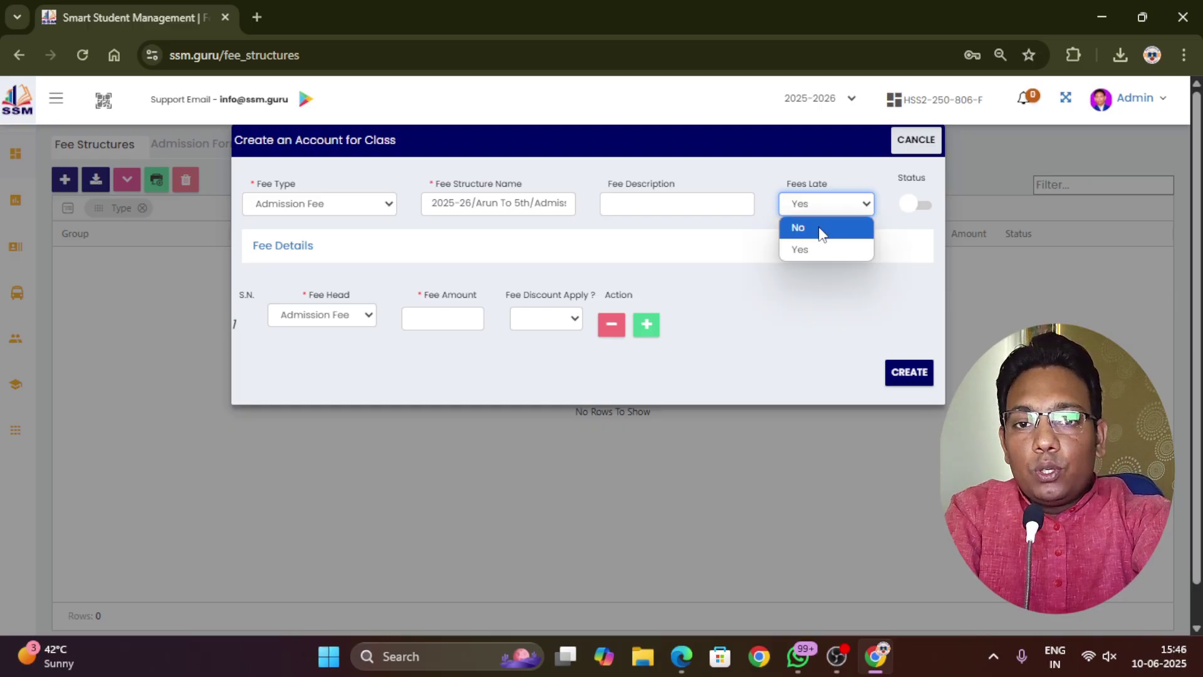
left_click(821, 233)
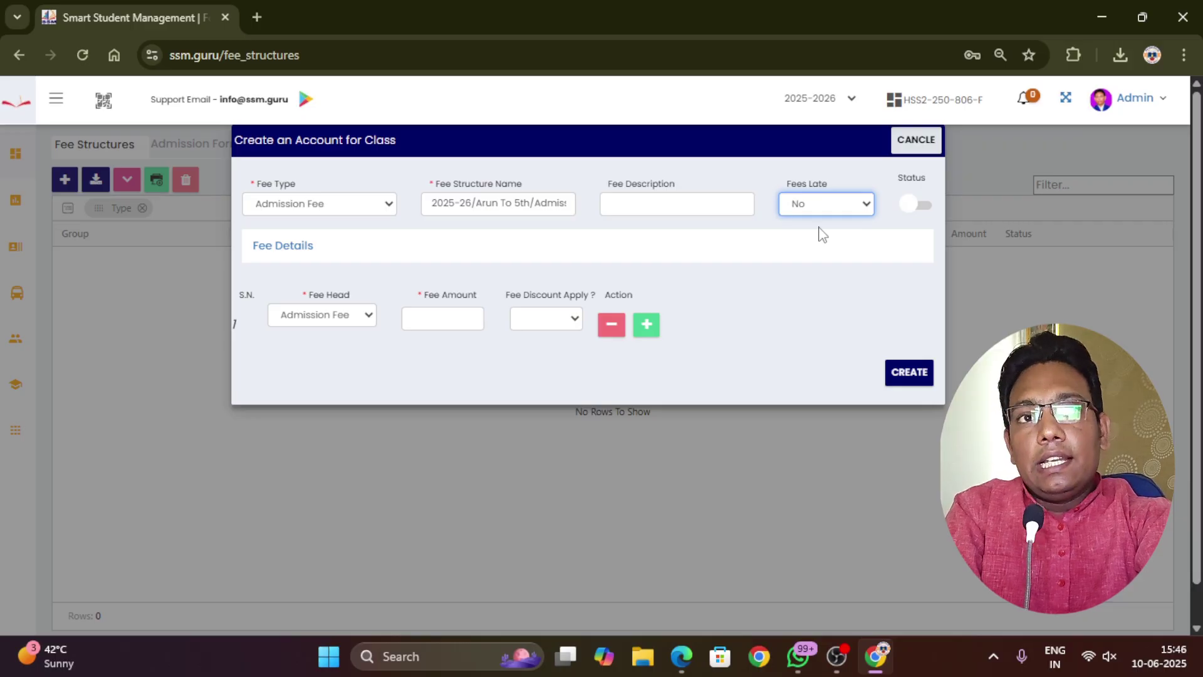
left_click(923, 207)
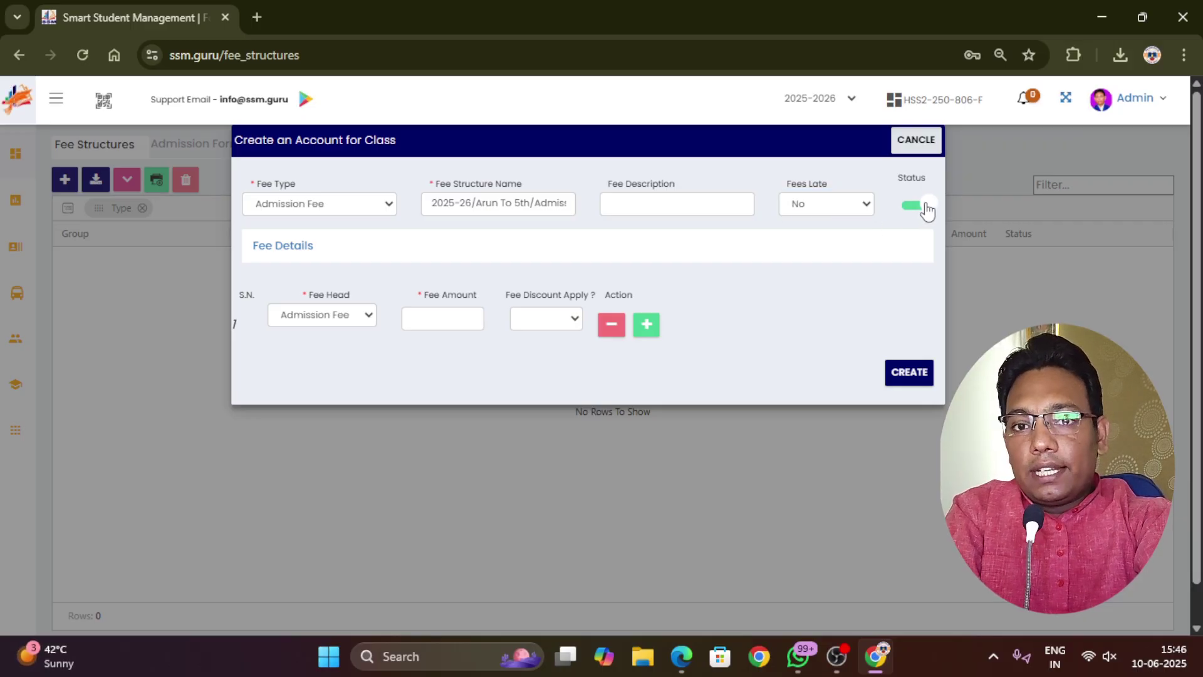
Give the Admission Fee head an amount of 1000 with fee discount set to No
left_click(338, 321)
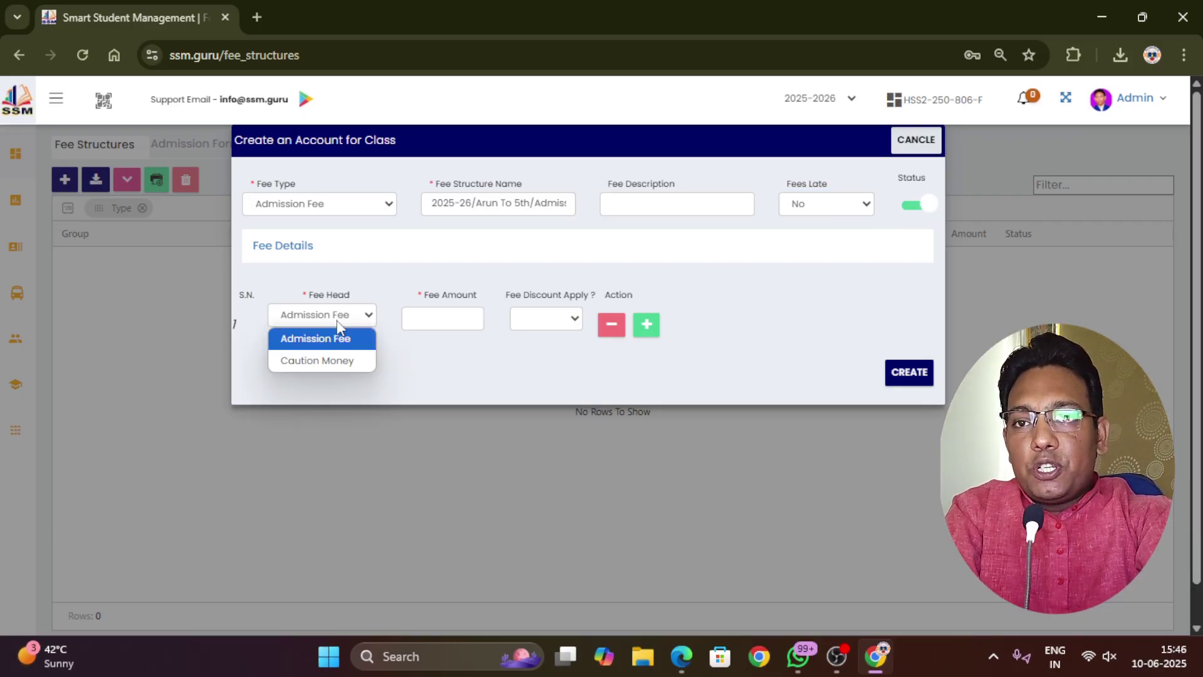
left_click(332, 342)
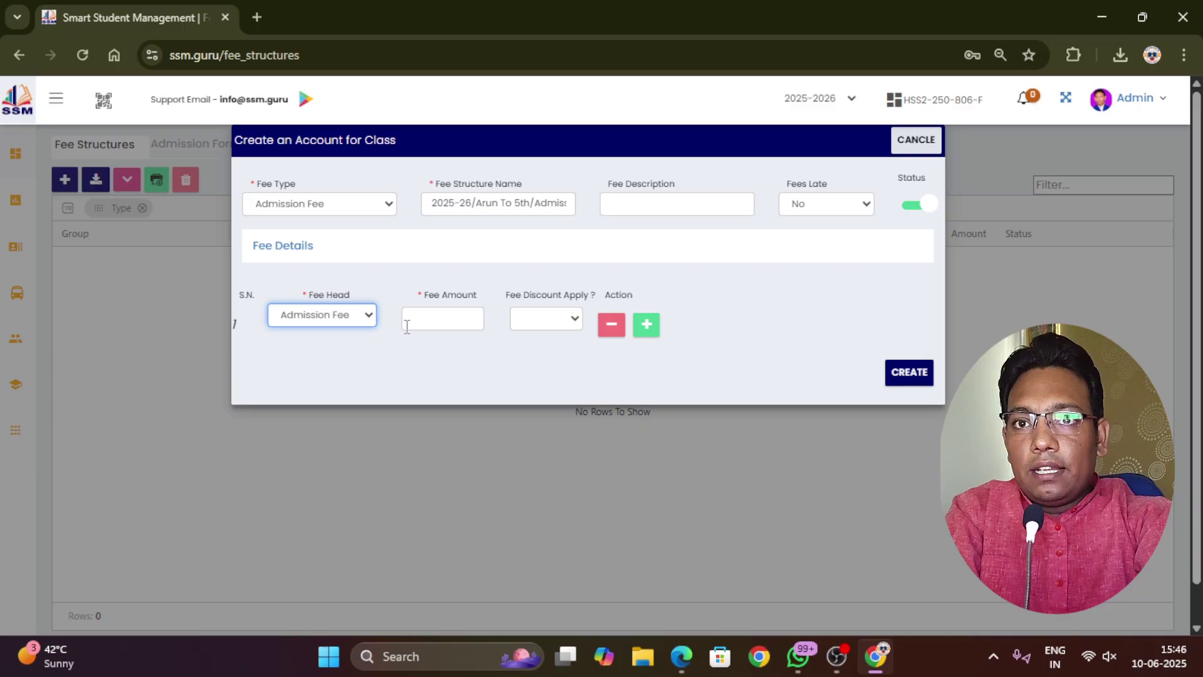
left_click(447, 315)
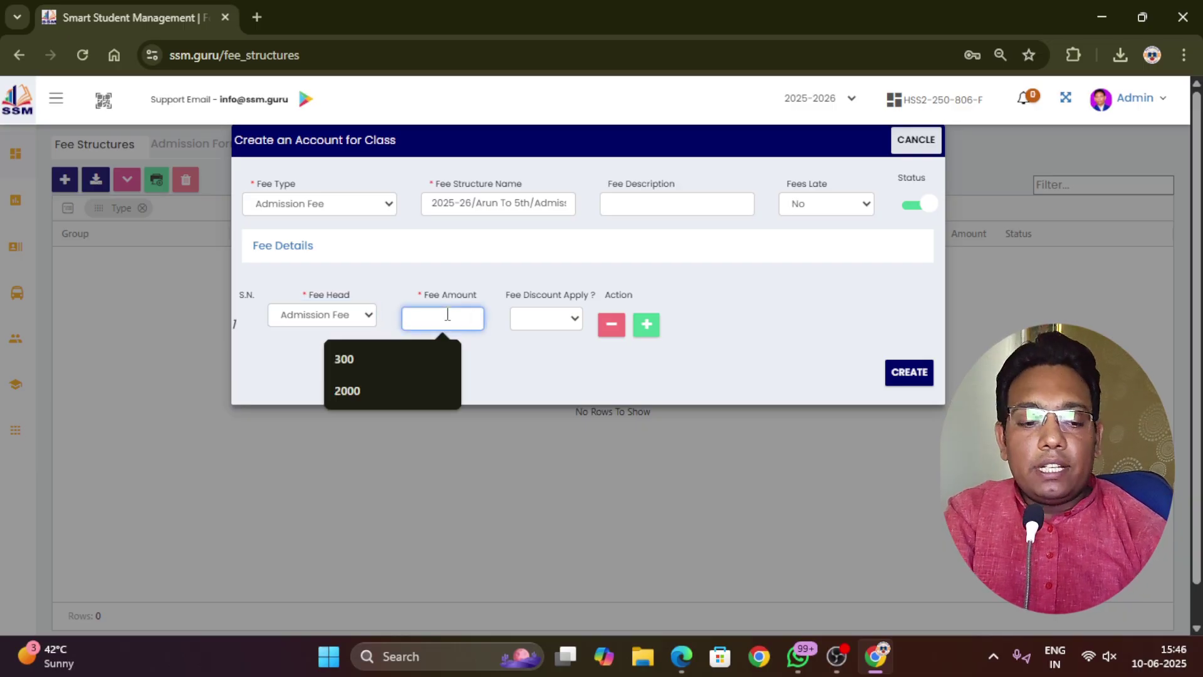
type("1000")
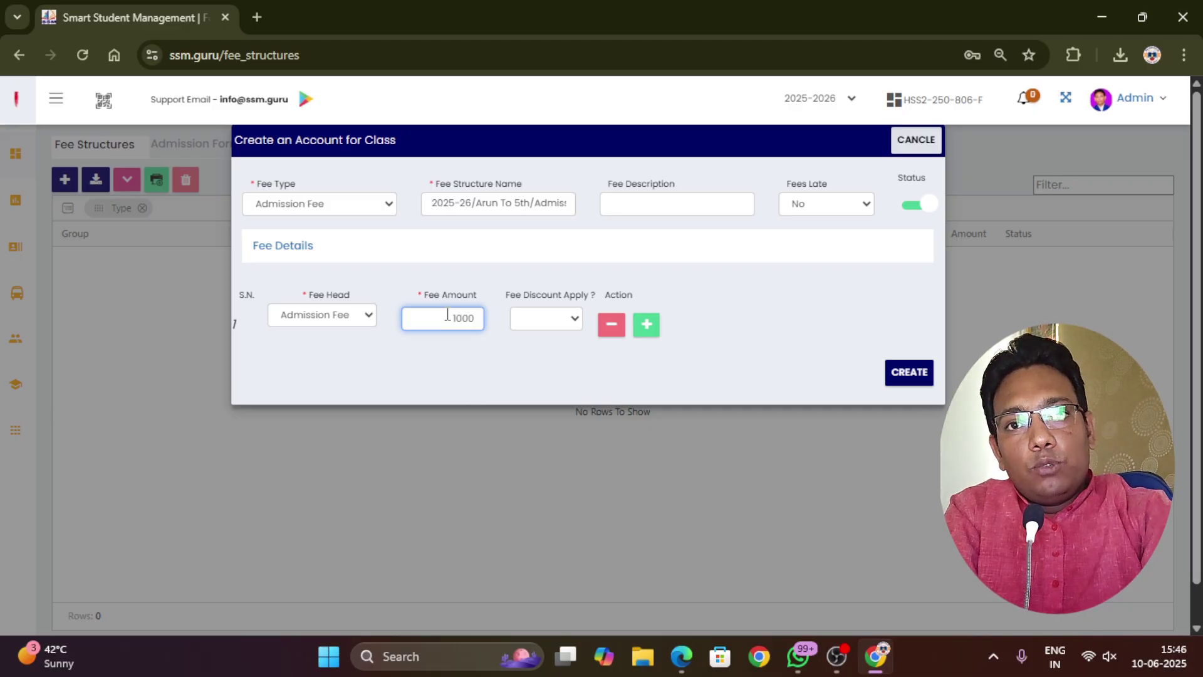
left_click(574, 326)
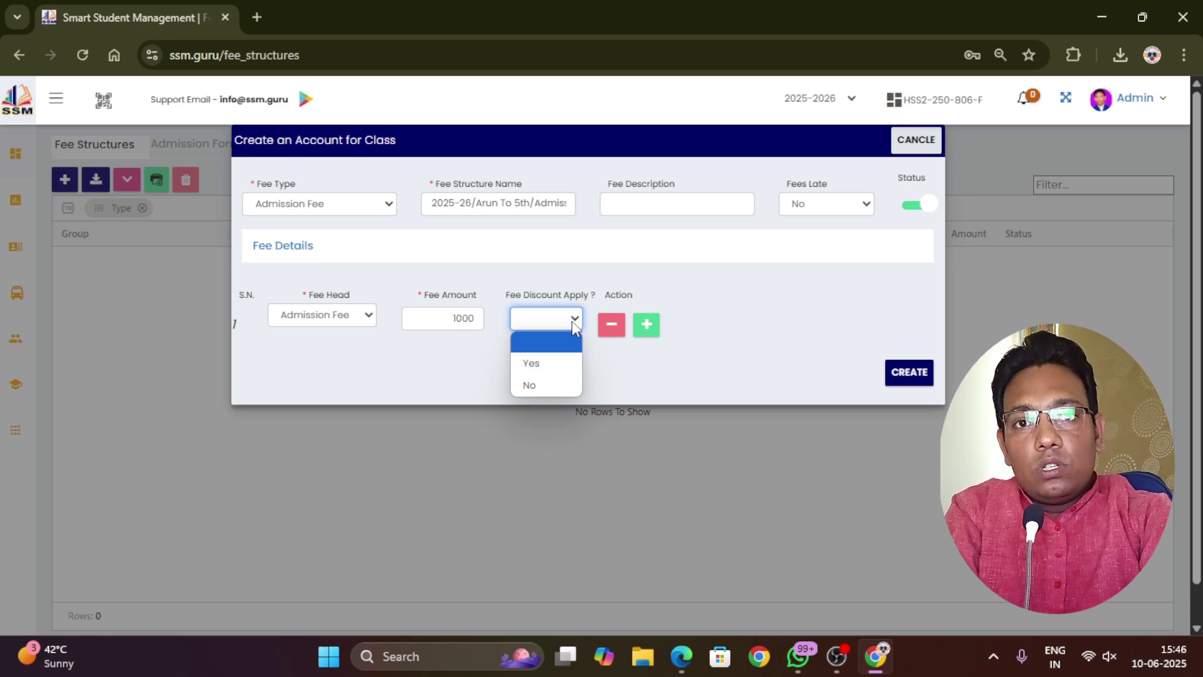
left_click(551, 365)
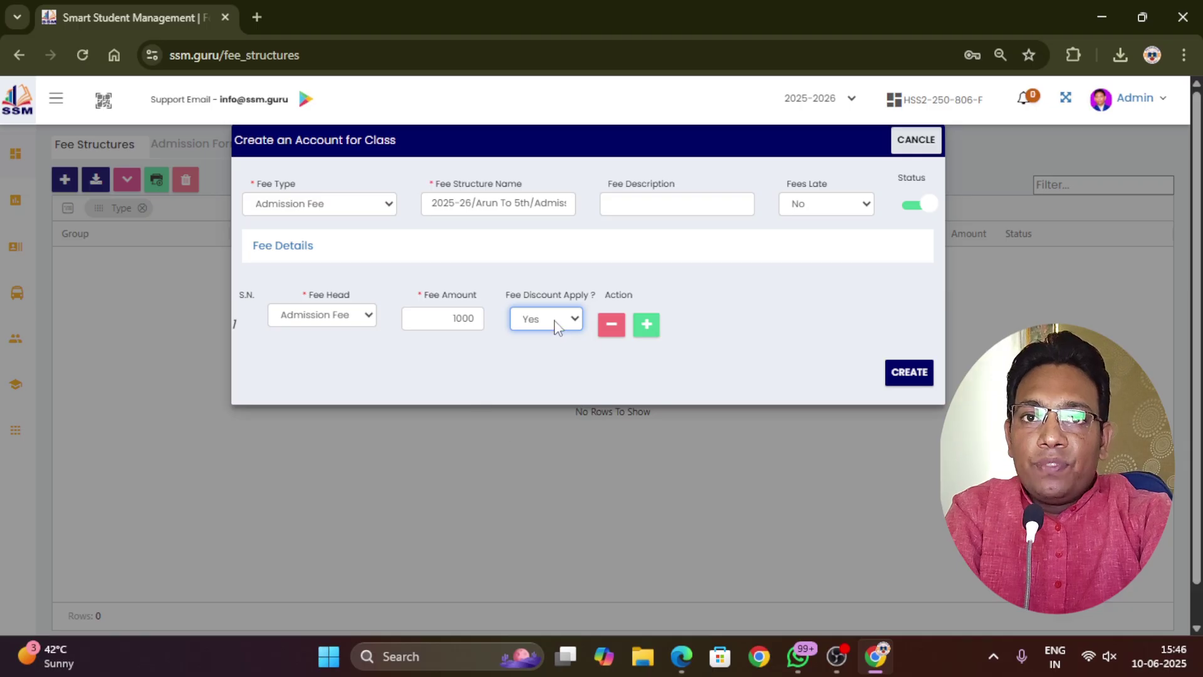
left_click(555, 322)
left_click(544, 385)
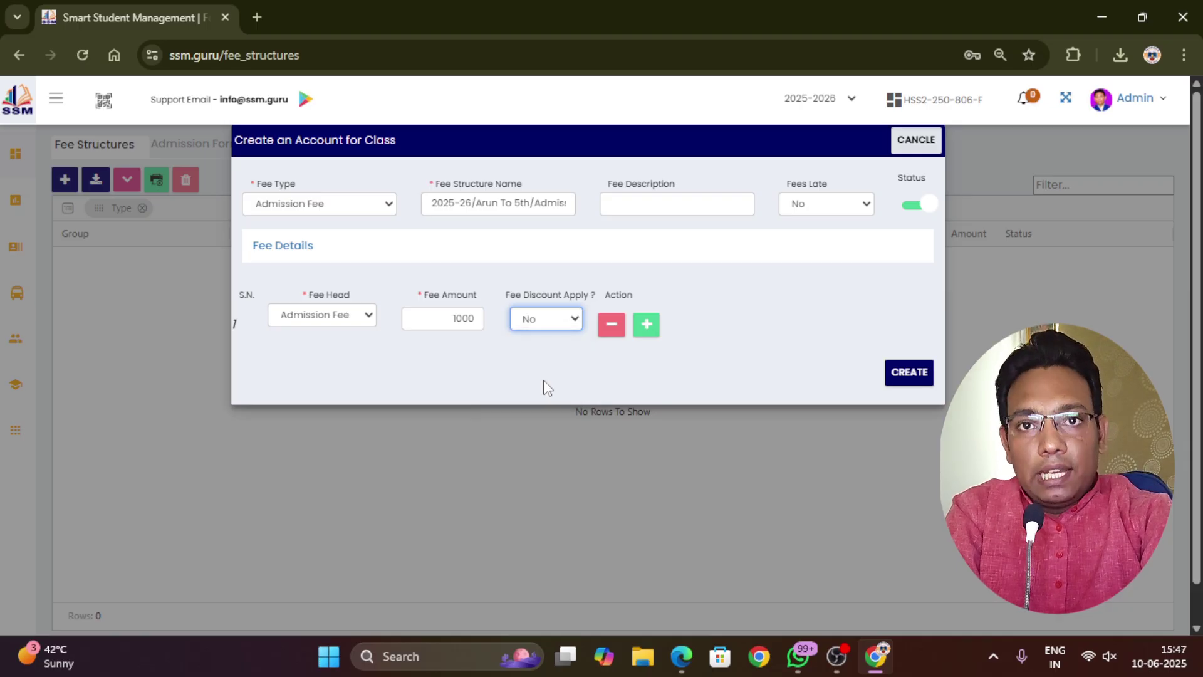
Save the 1,000 admission fee, check it under the Admission Fee group, and begin another structure
left_click(906, 376)
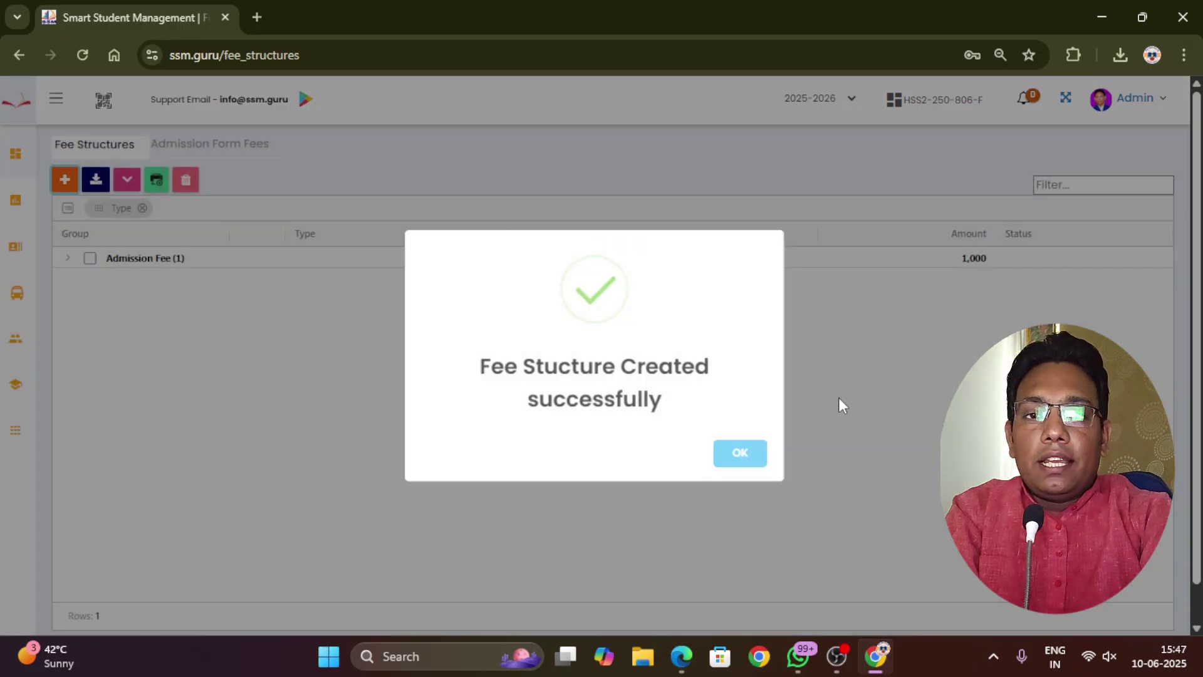
left_click(747, 454)
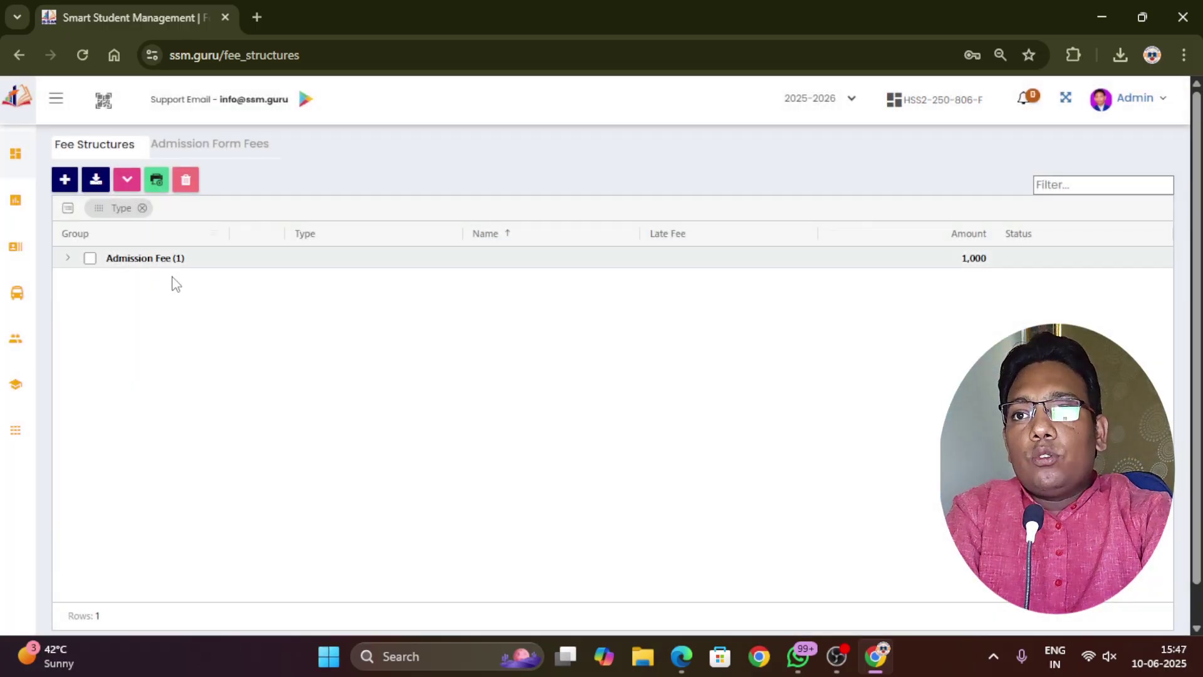
left_click(69, 261)
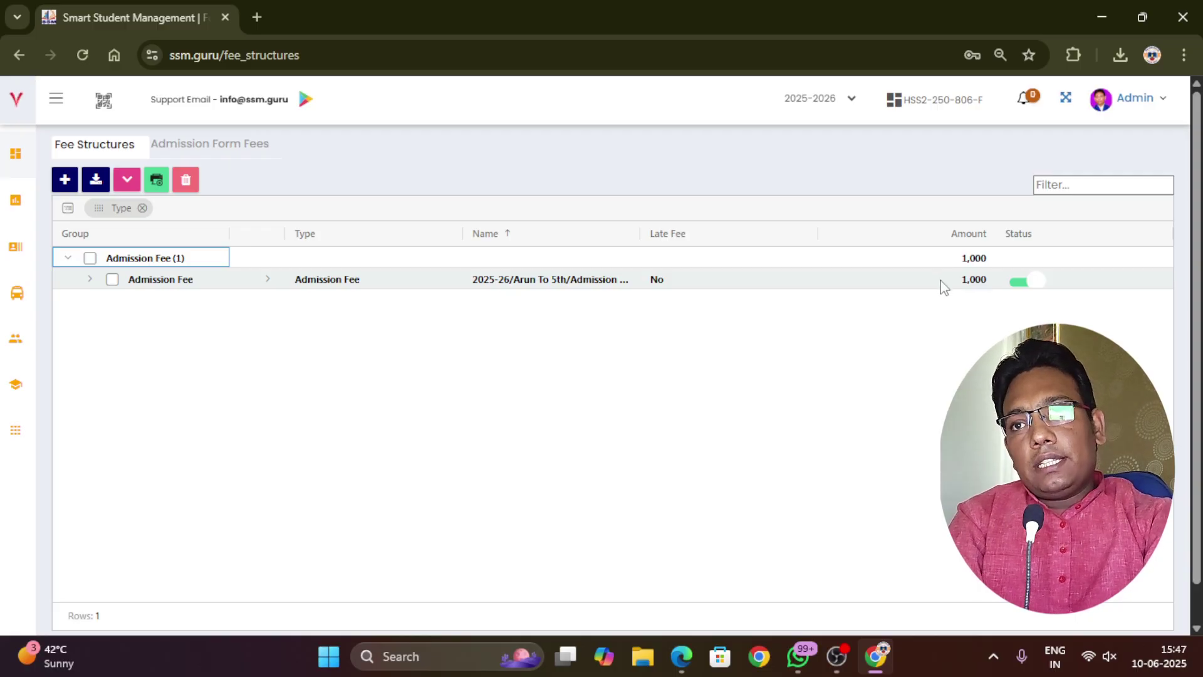
left_click(64, 180)
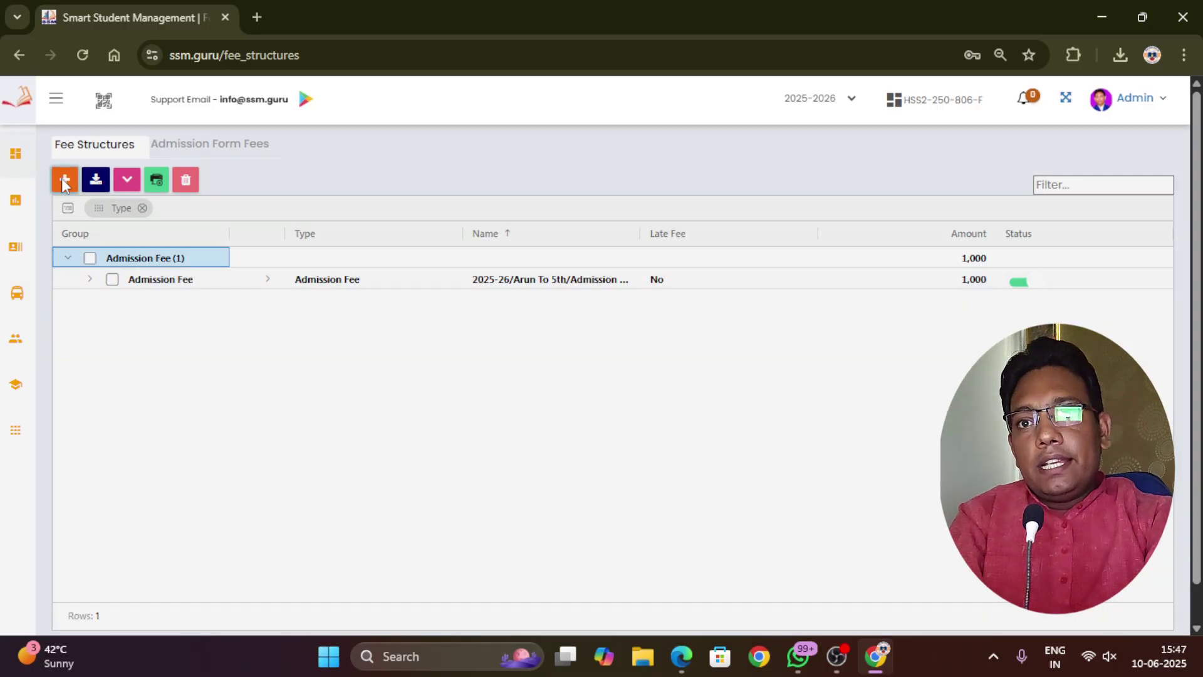
left_click(387, 212)
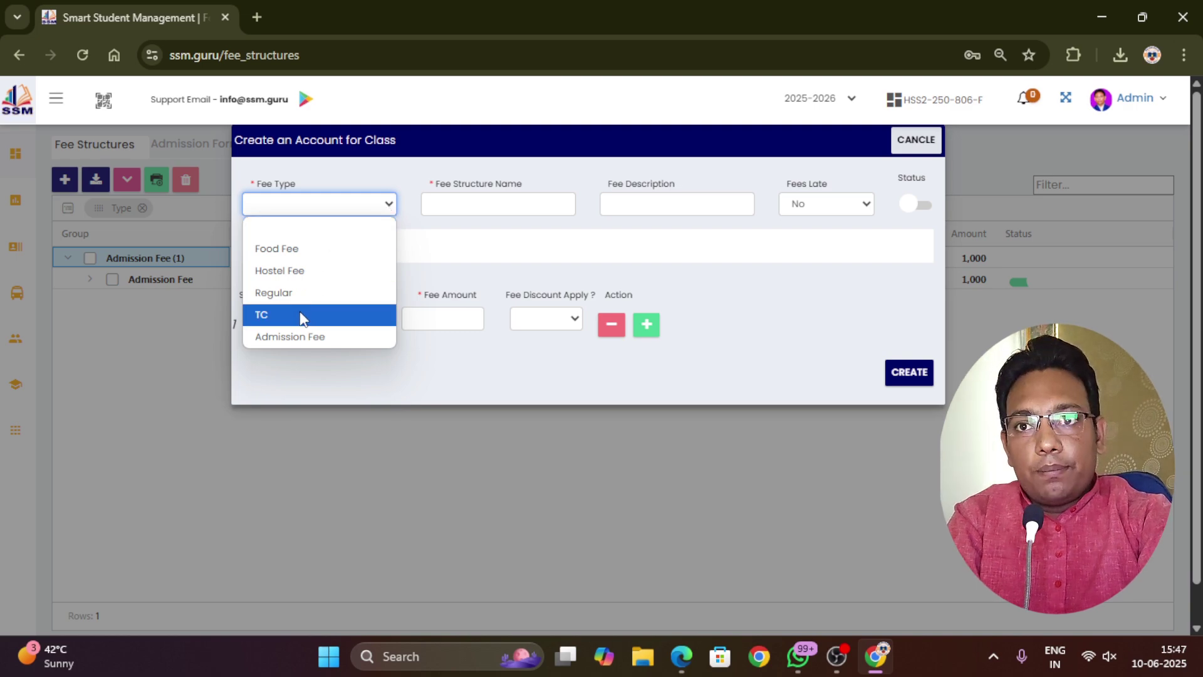
Choose Admission Fee, rename the structure for 6th To 12th, keep late fee No, and activate it
left_click(291, 334)
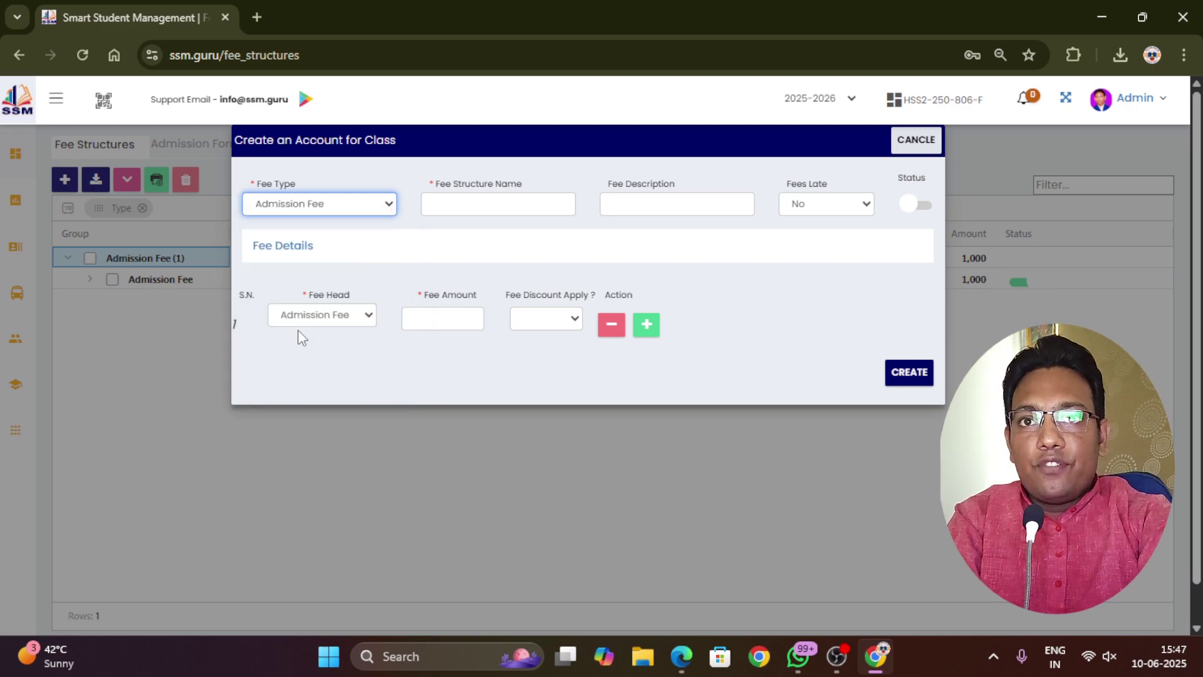
left_click(435, 204)
left_click(494, 238)
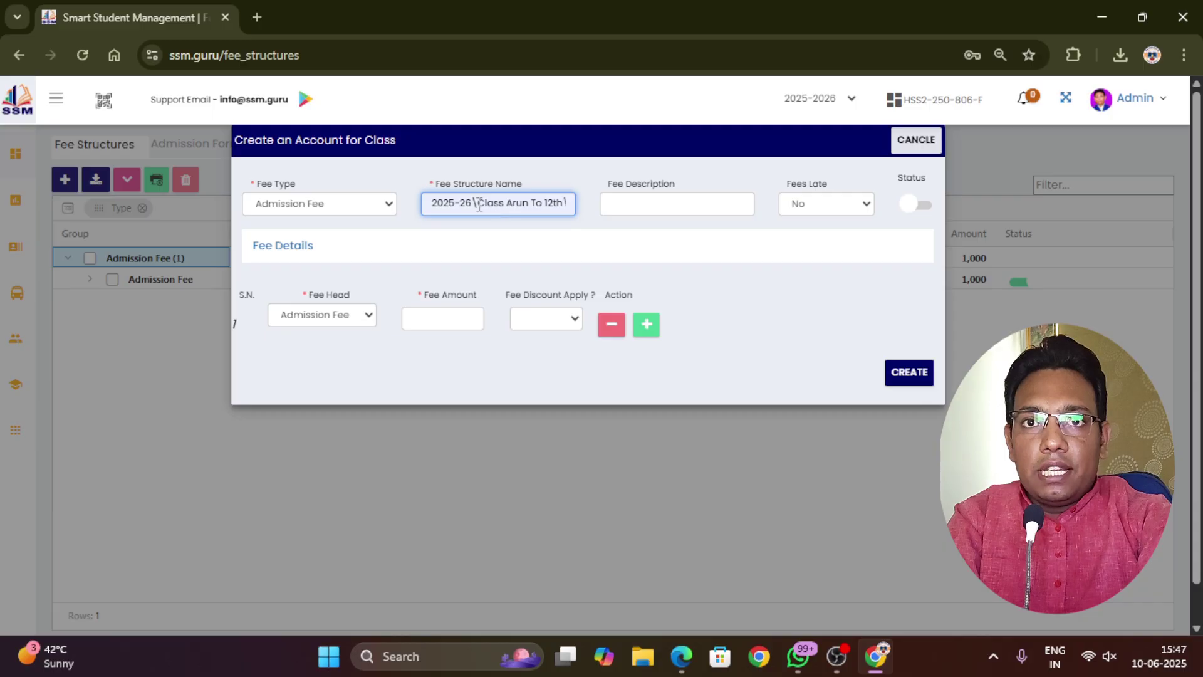
mouse_move(477, 203)
left_mouse_down()
mouse_move(567, 204)
mouse_move(432, 206)
mouse_move(508, 205)
mouse_move(476, 209)
left_mouse_up()
type("6")
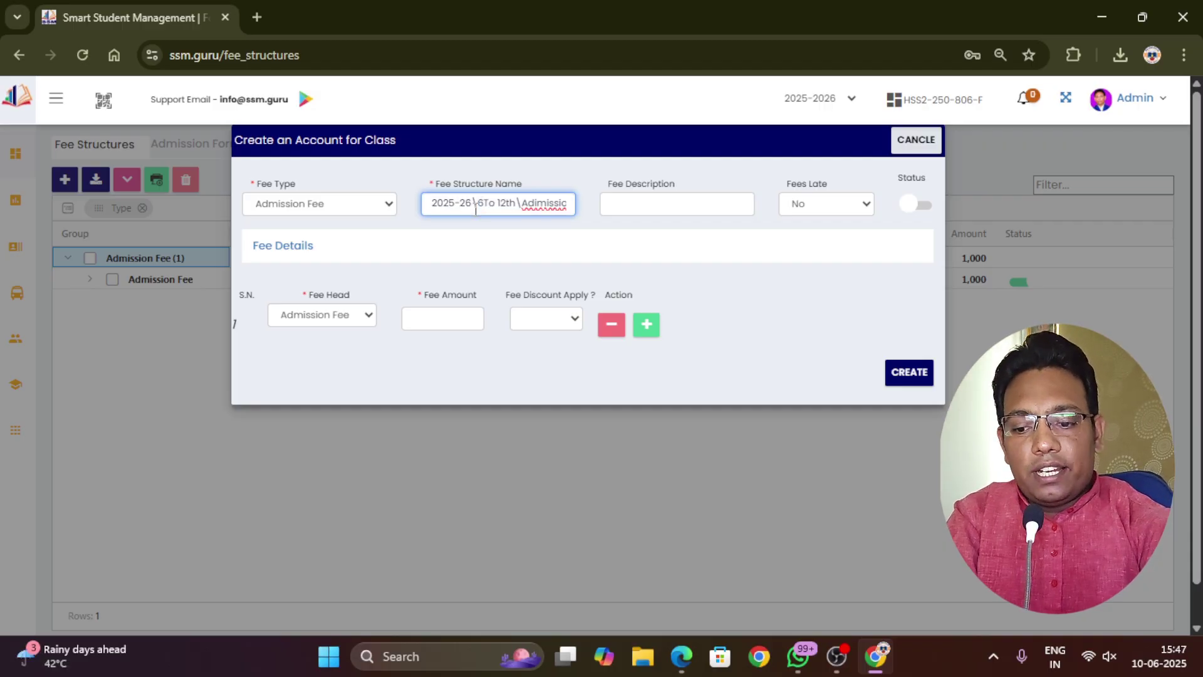
type("th")
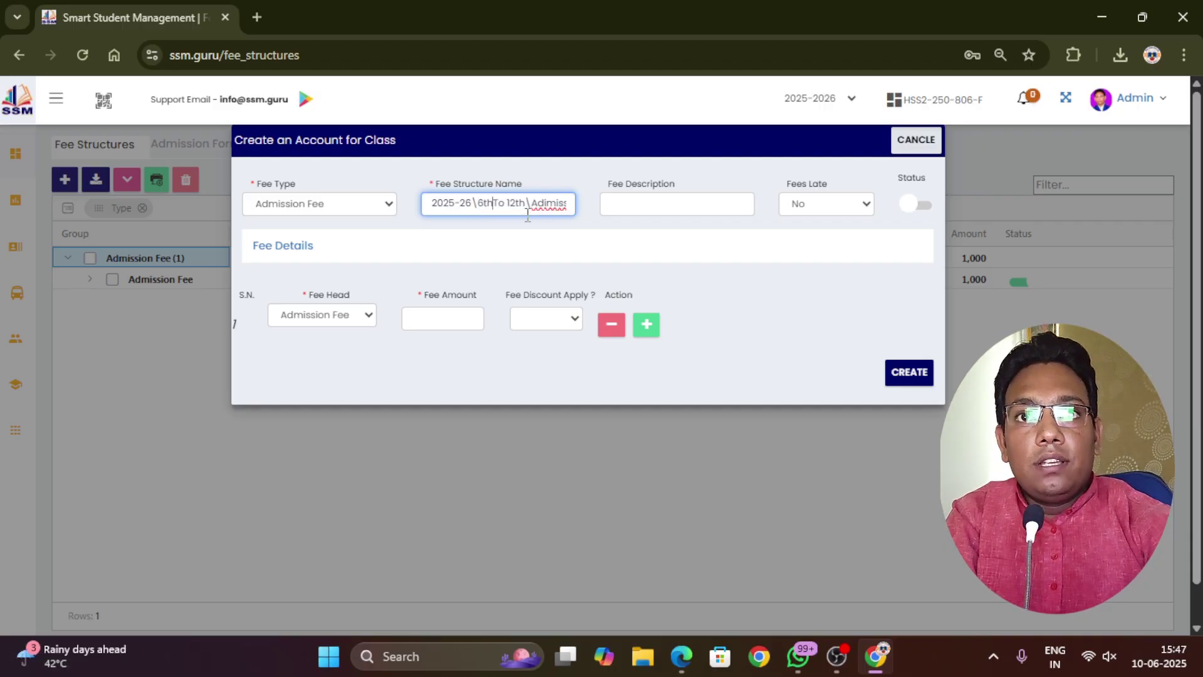
left_click(662, 199)
left_click(822, 205)
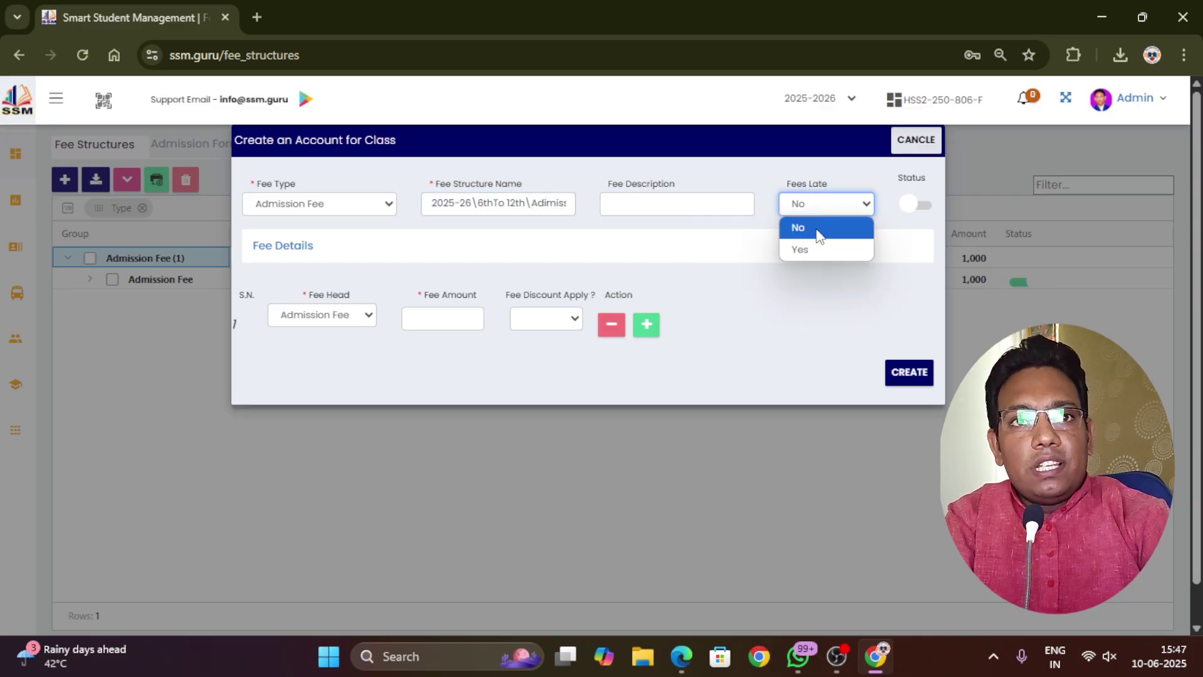
left_click(817, 230)
left_click(930, 209)
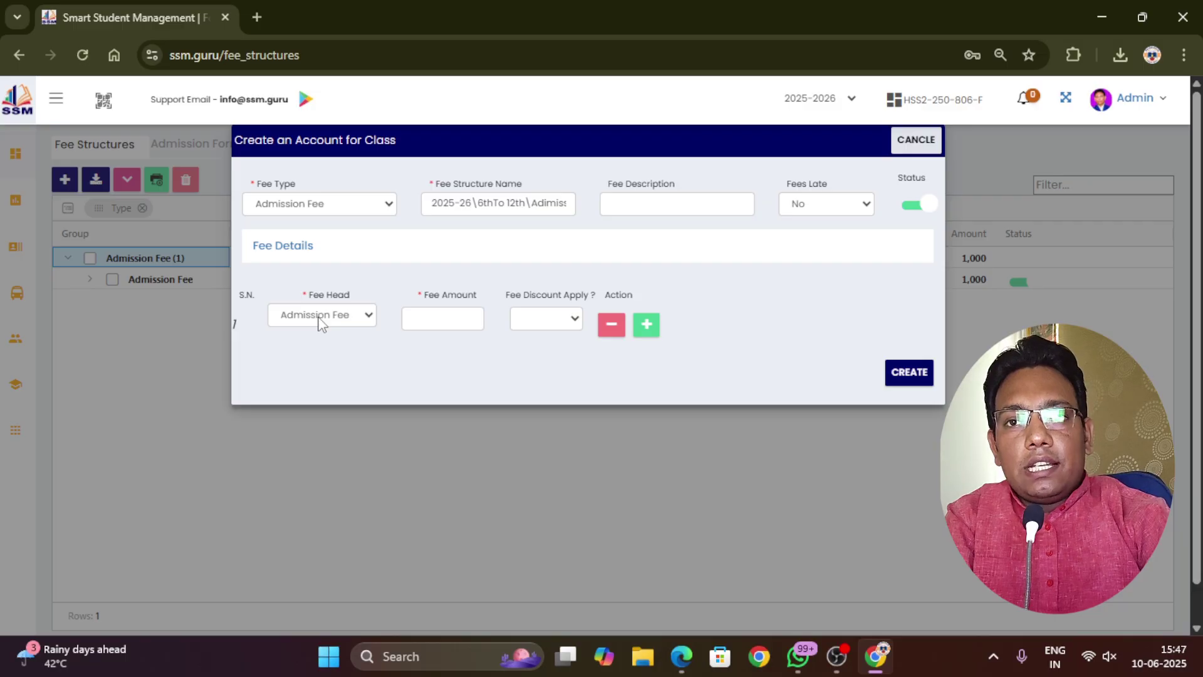
Enter a 2000 fee amount with discount allowed and save the structure
left_click(432, 320)
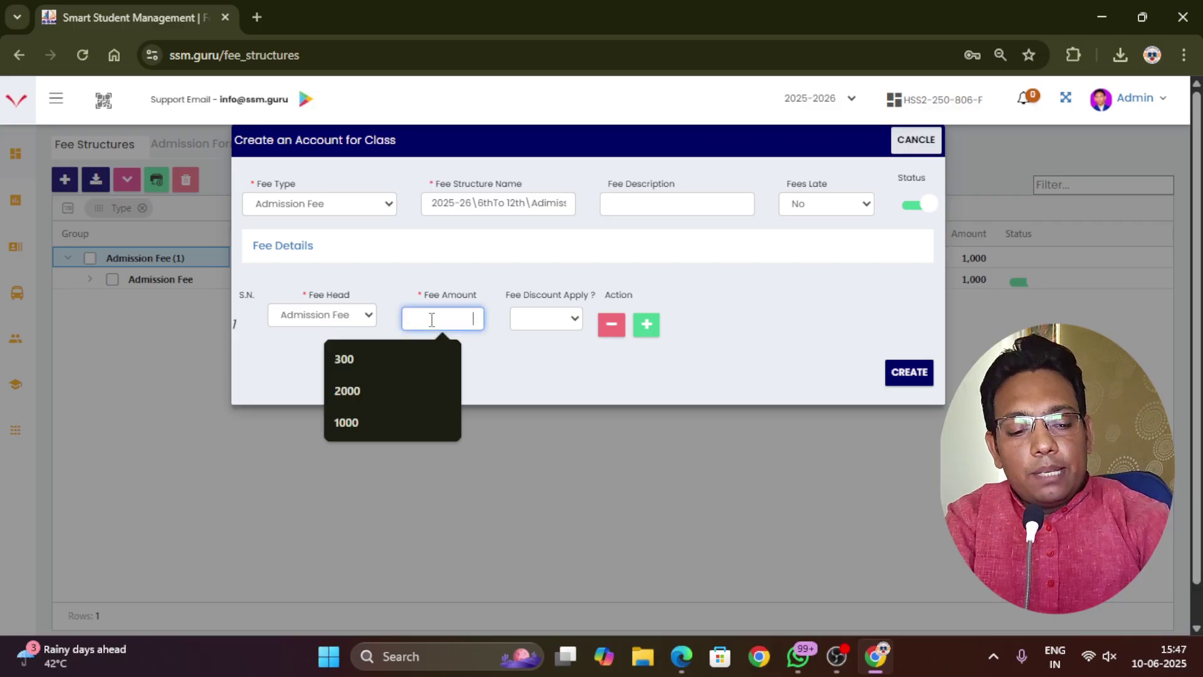
type("2000")
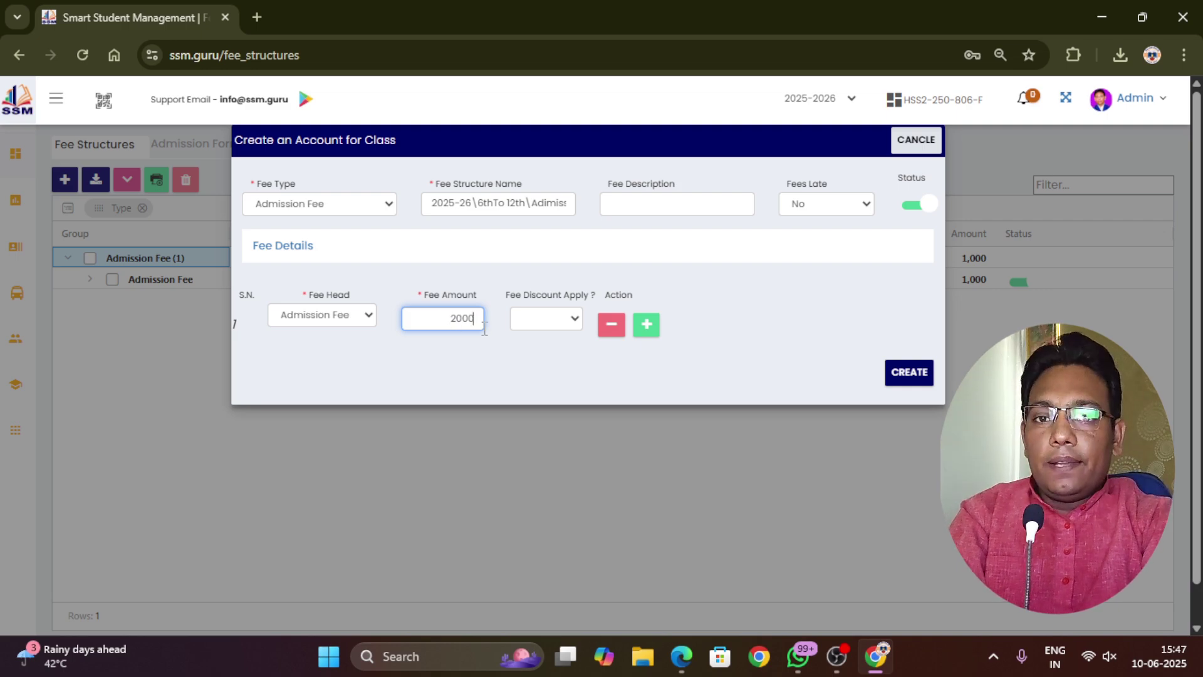
left_click(550, 319)
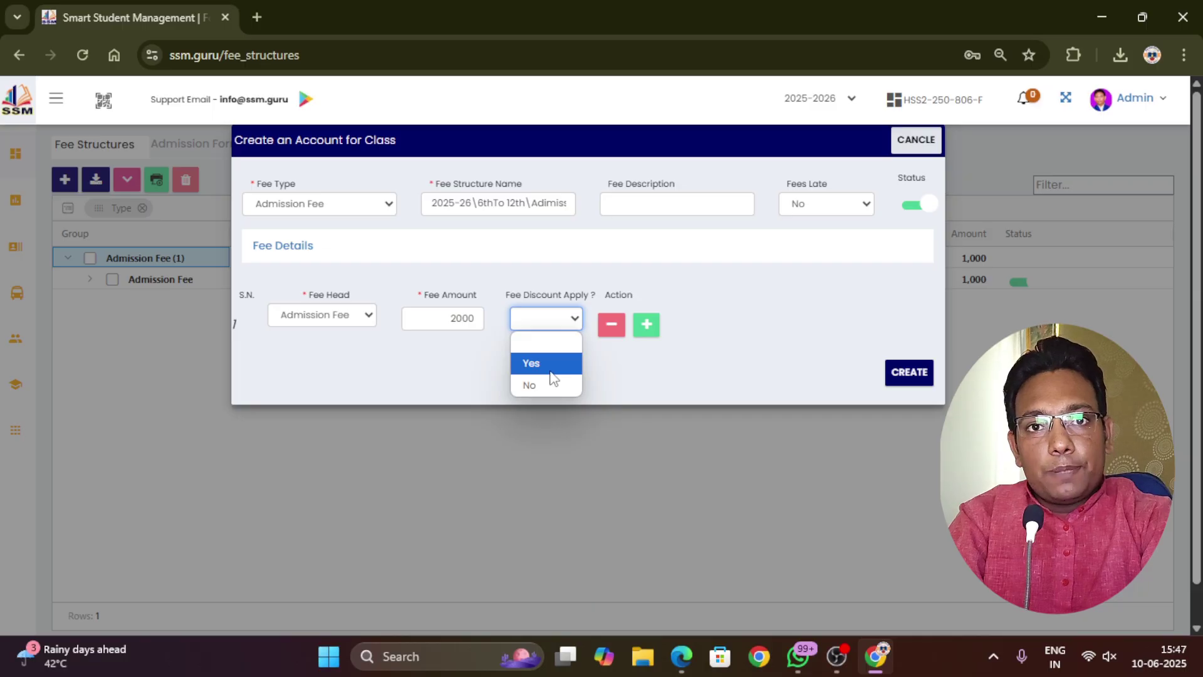
left_click(550, 371)
left_click(905, 374)
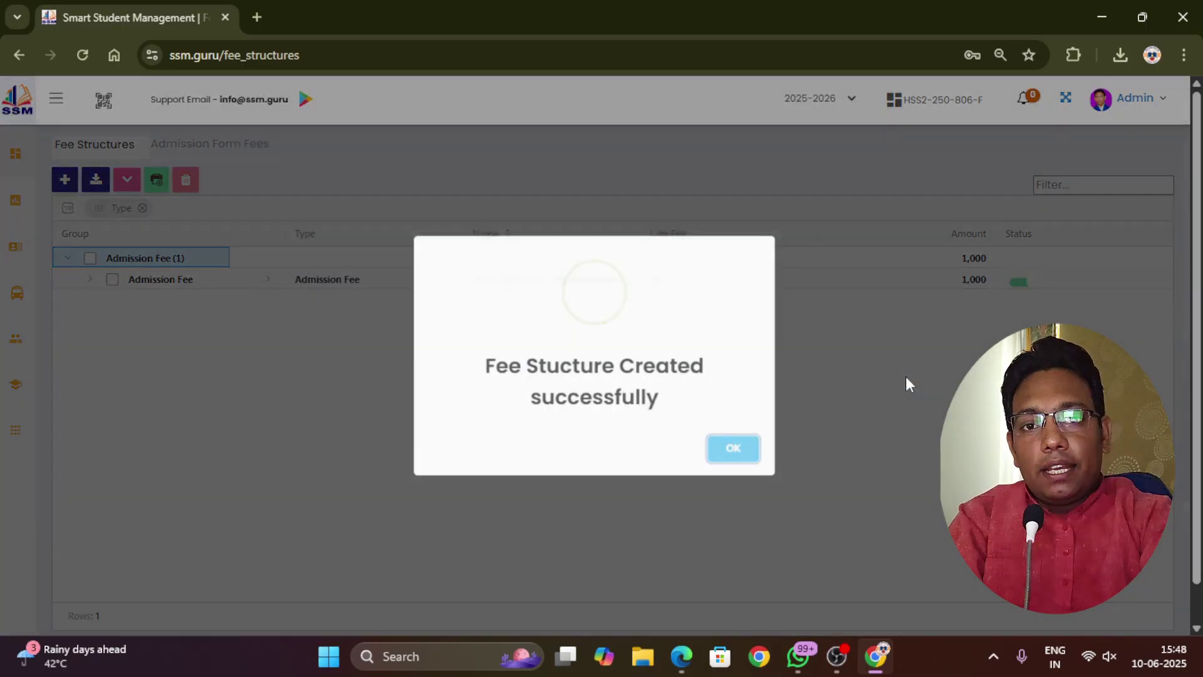
Dismiss the confirmation and expand Admission Fee to show the 1,000 and 2,000 entries
left_click(744, 457)
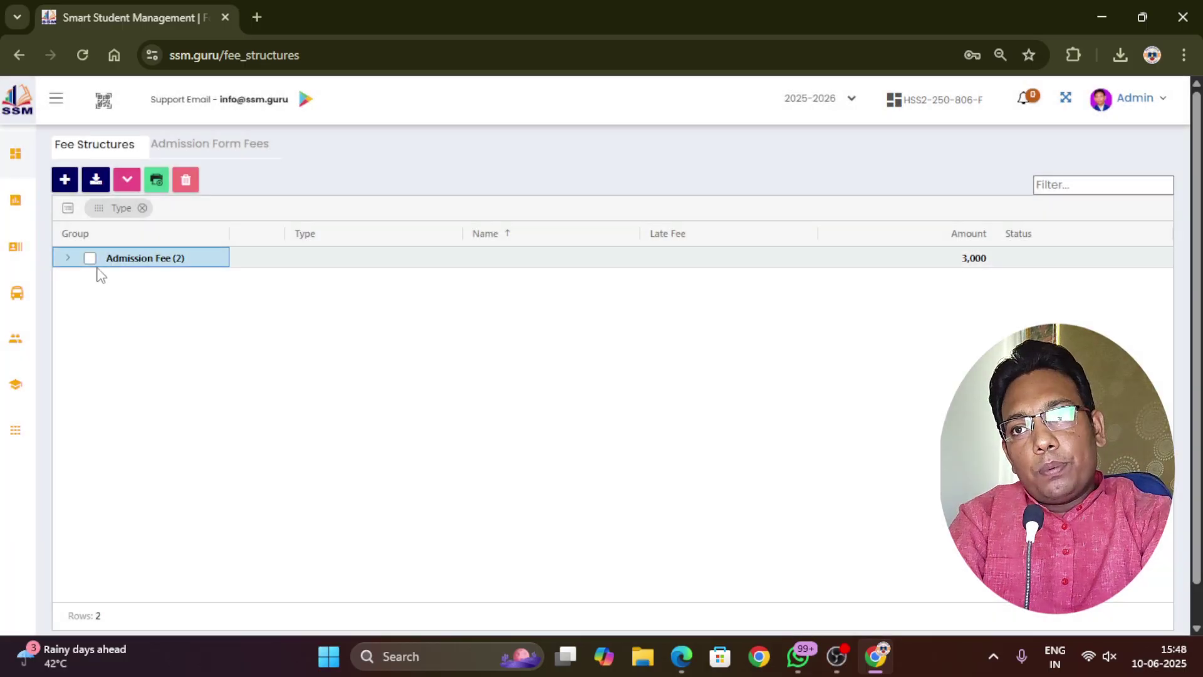
left_click(69, 259)
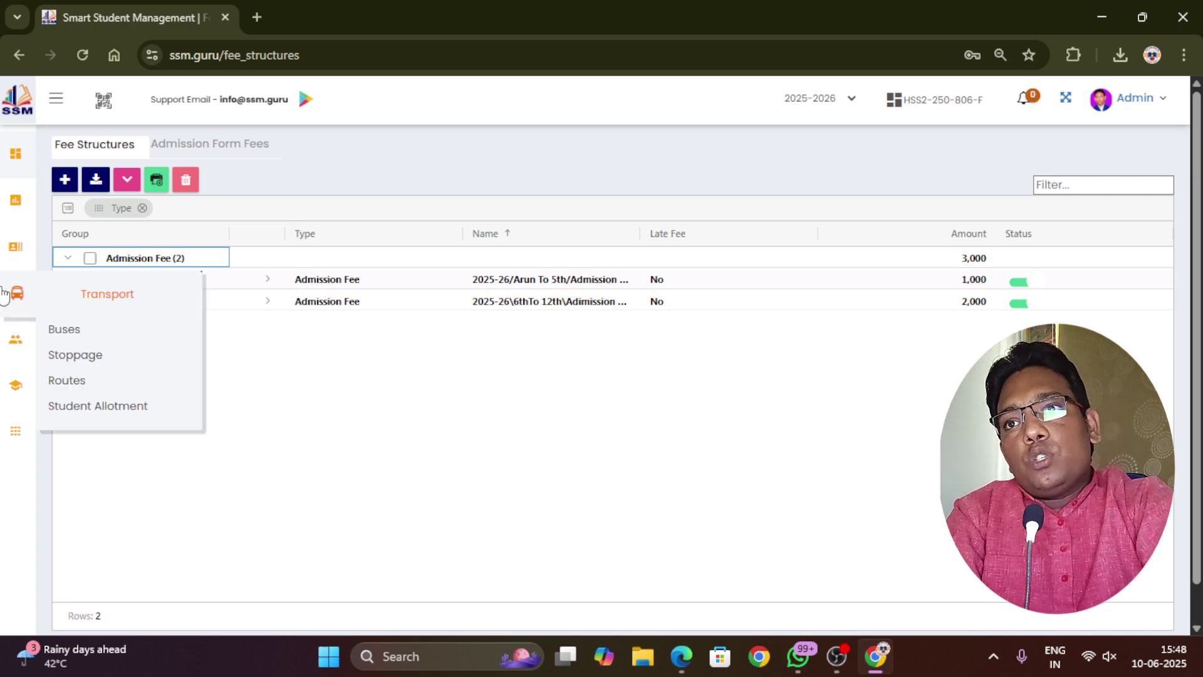
Review the Import File notes, then download and open the sample Fee_structure (1).xlsx
left_click(95, 187)
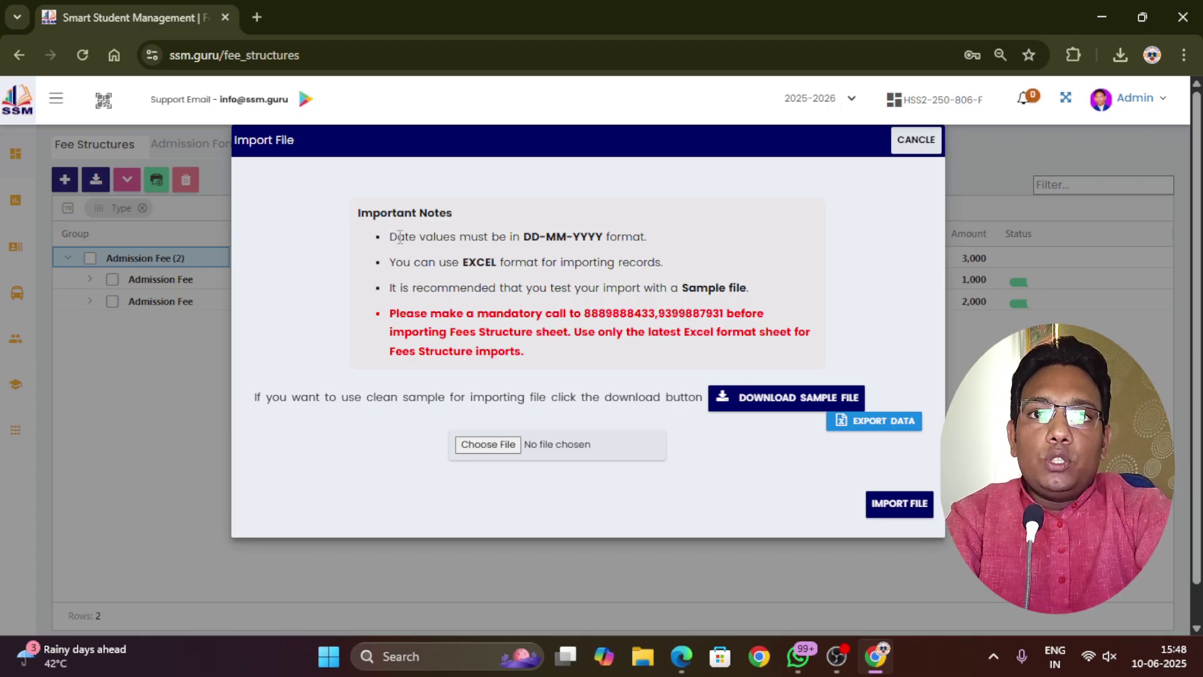
left_click_drag(526, 240, 599, 245)
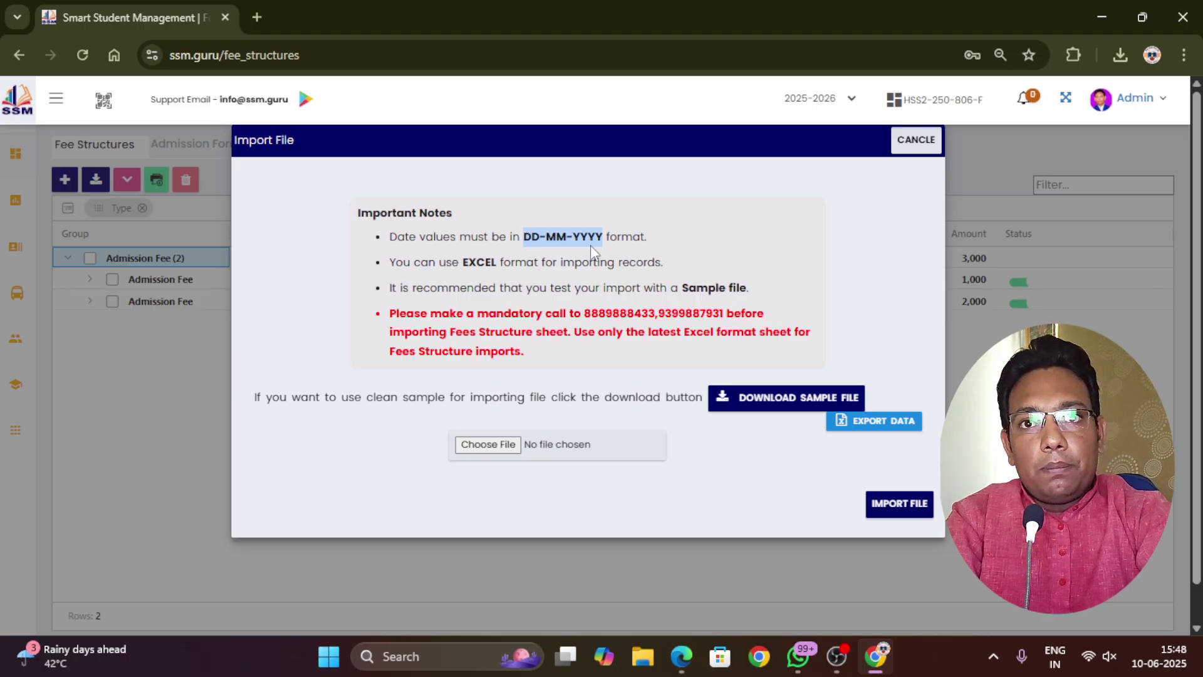
left_click_drag(392, 265, 613, 273)
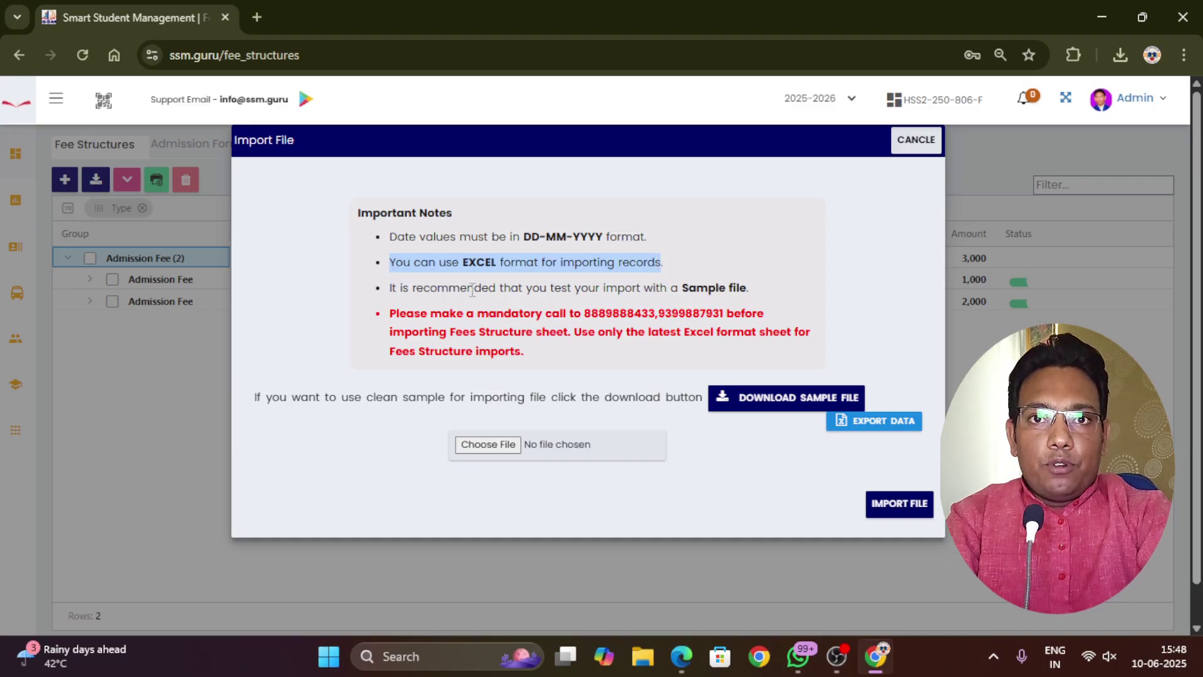
left_click_drag(683, 288, 748, 290)
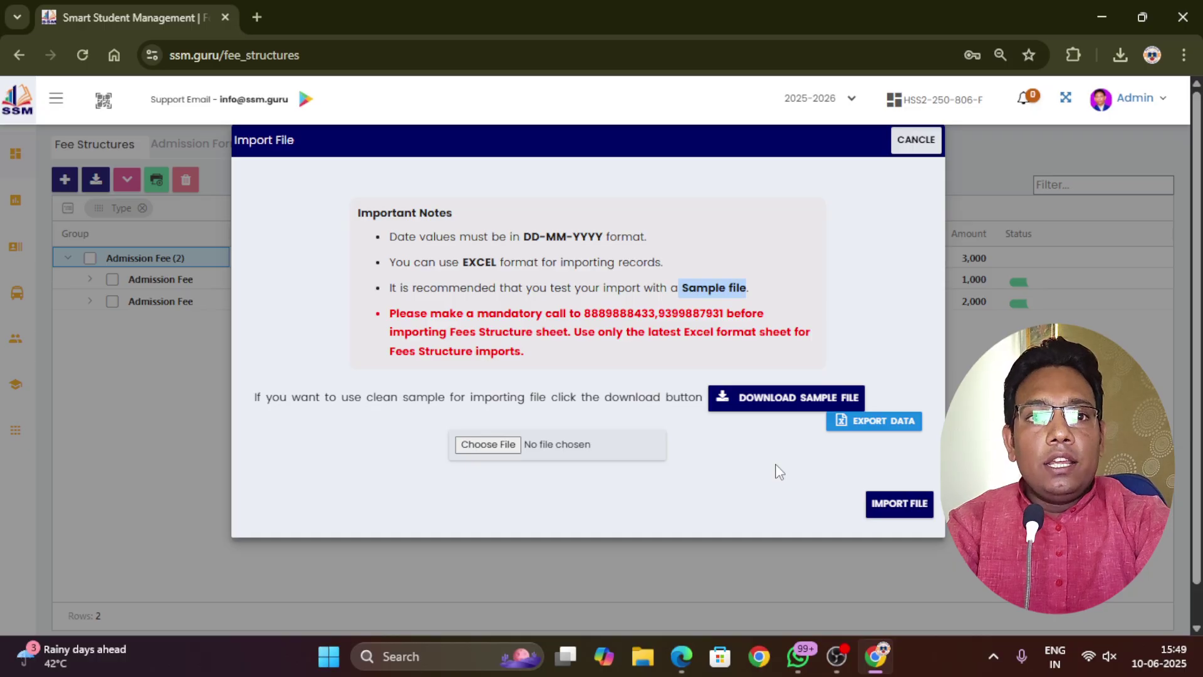
left_click(783, 406)
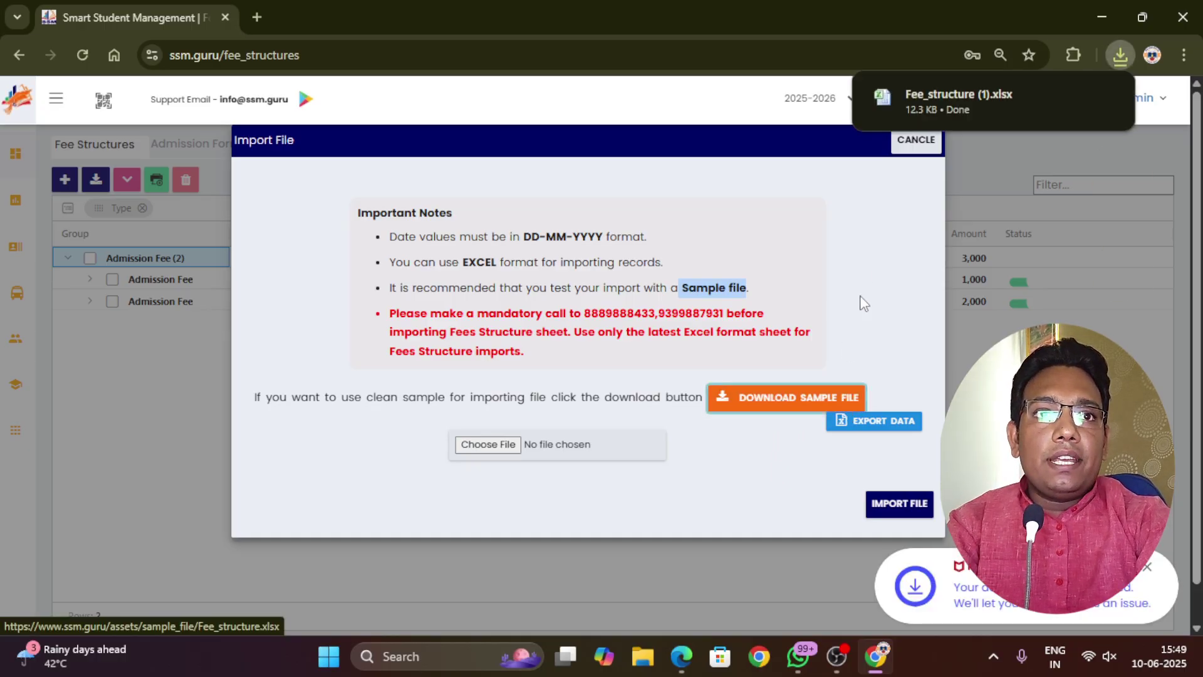
left_click(927, 95)
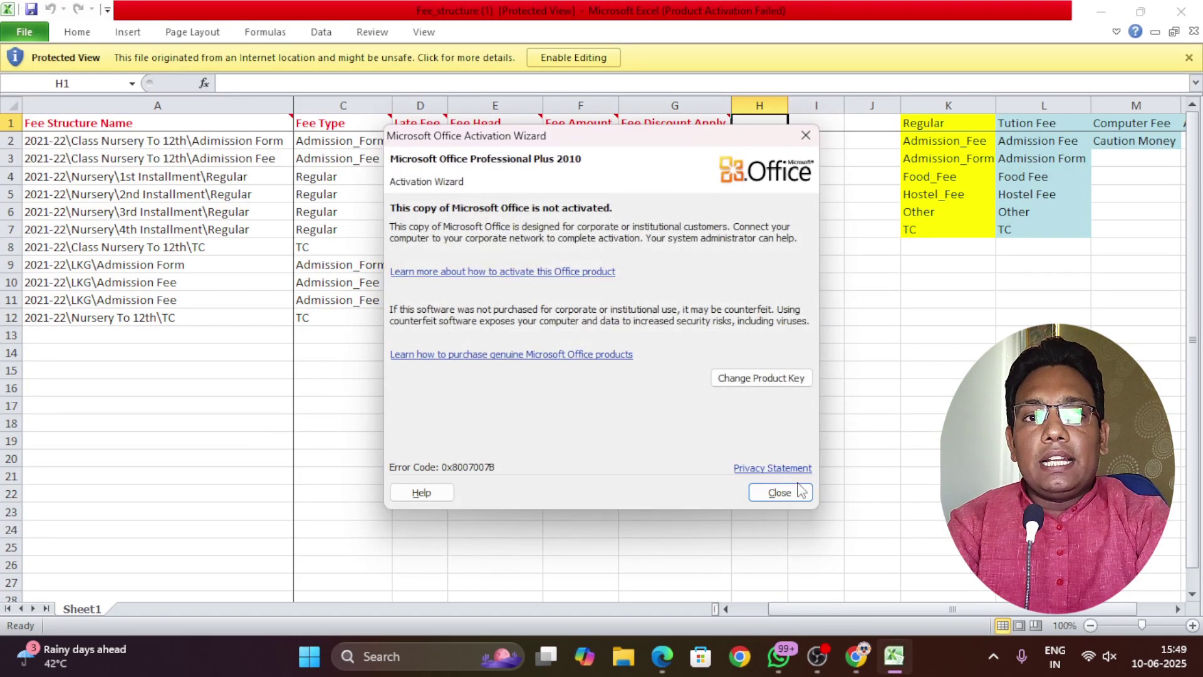
left_click(798, 487)
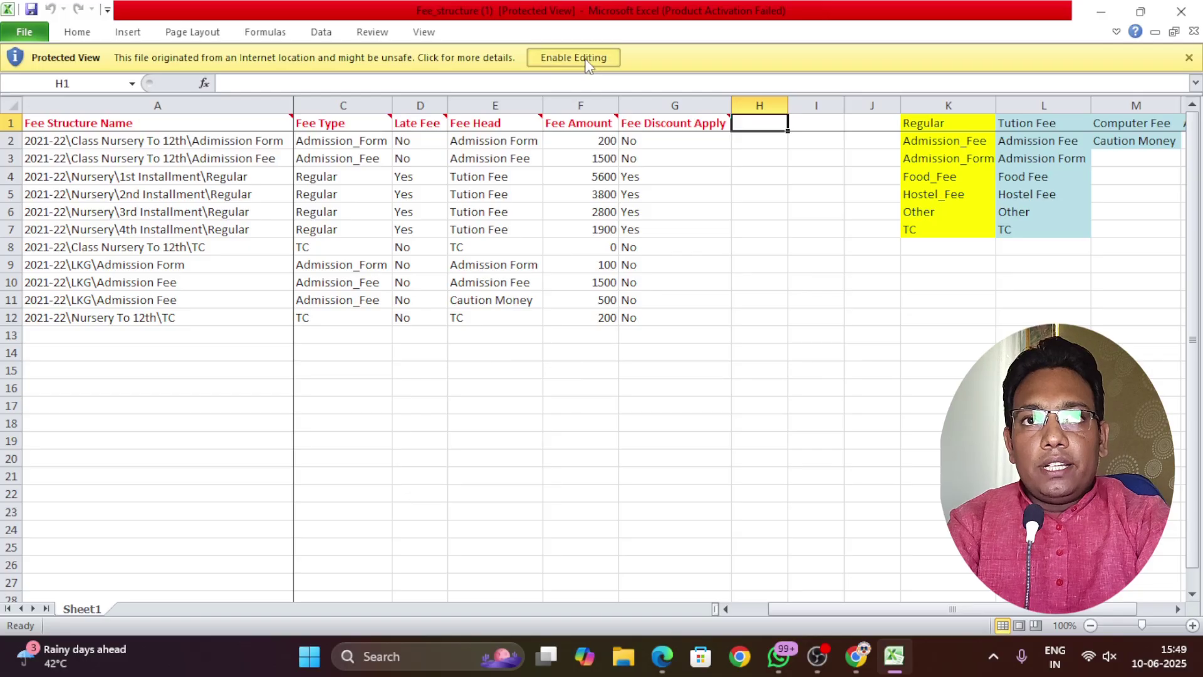
left_click(587, 58)
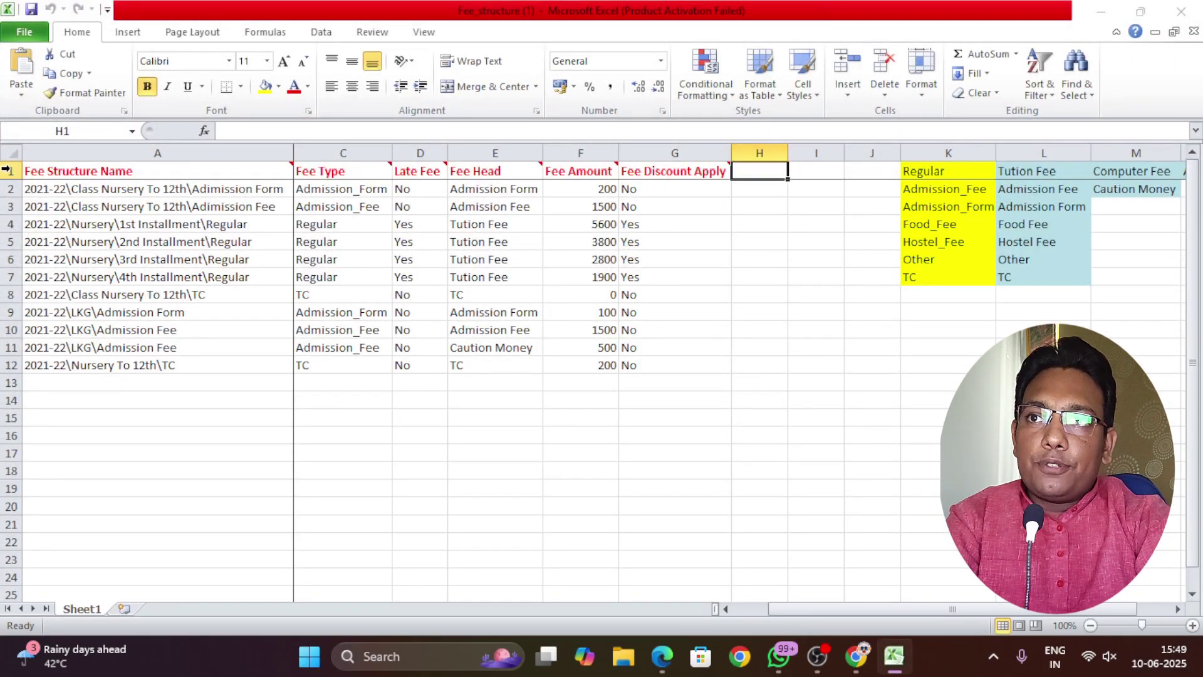
left_click(10, 170)
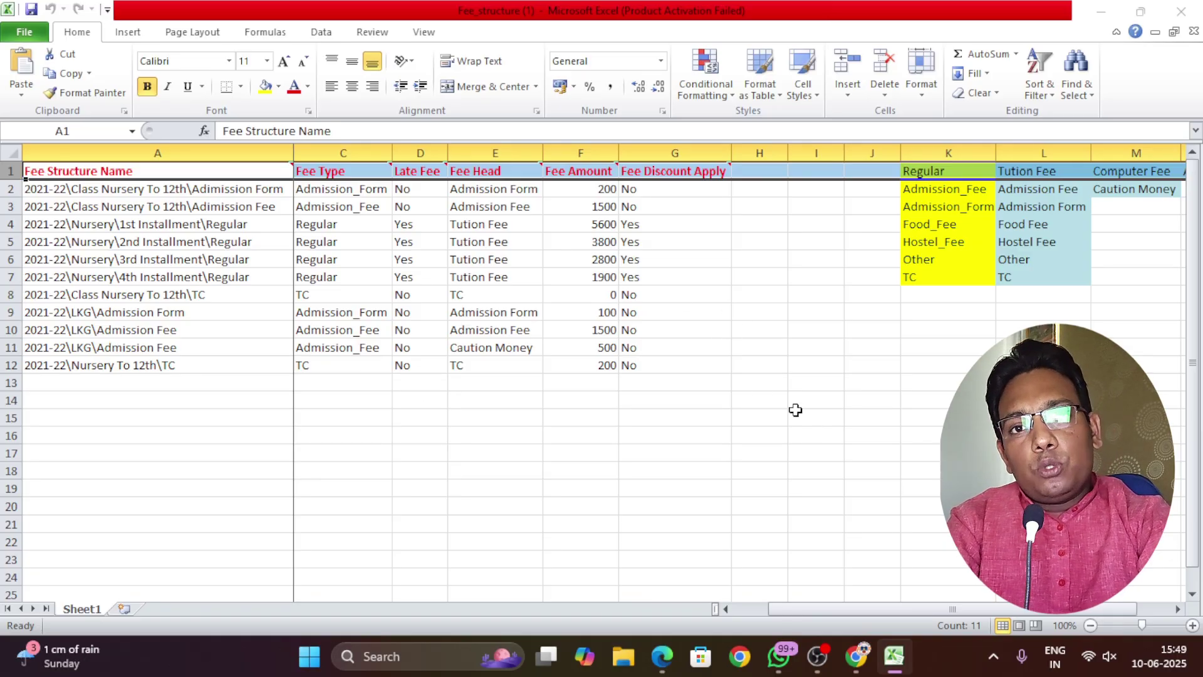
left_click(692, 383)
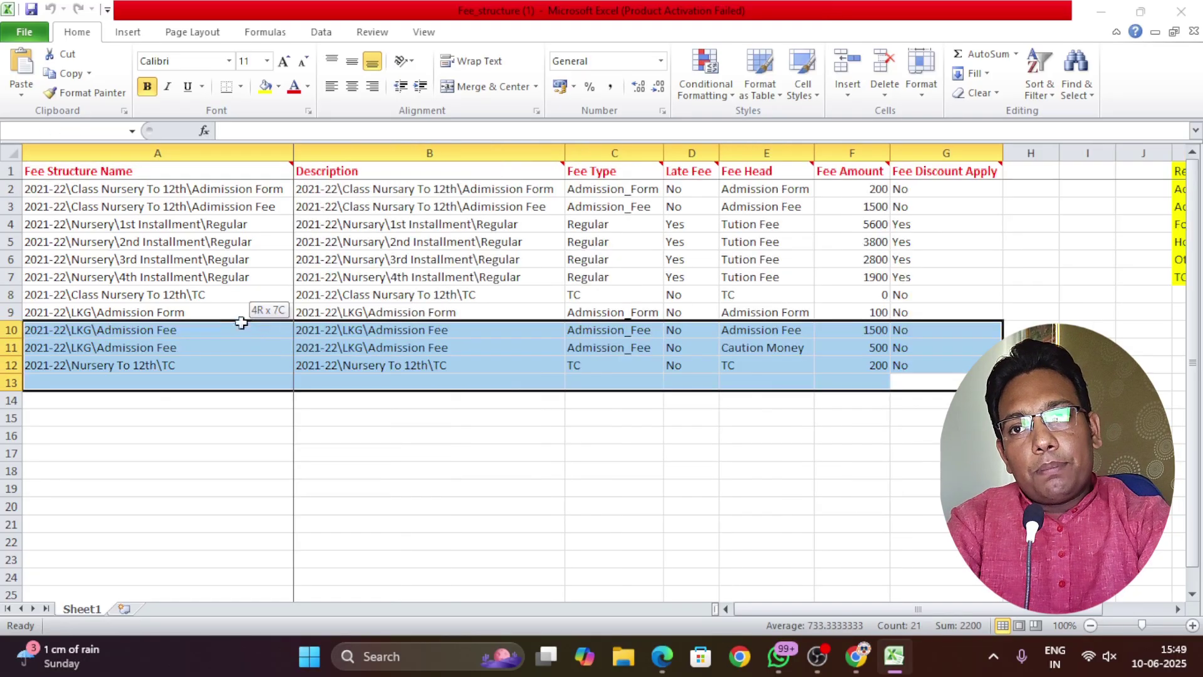
left_click_drag(255, 313, 45, 153)
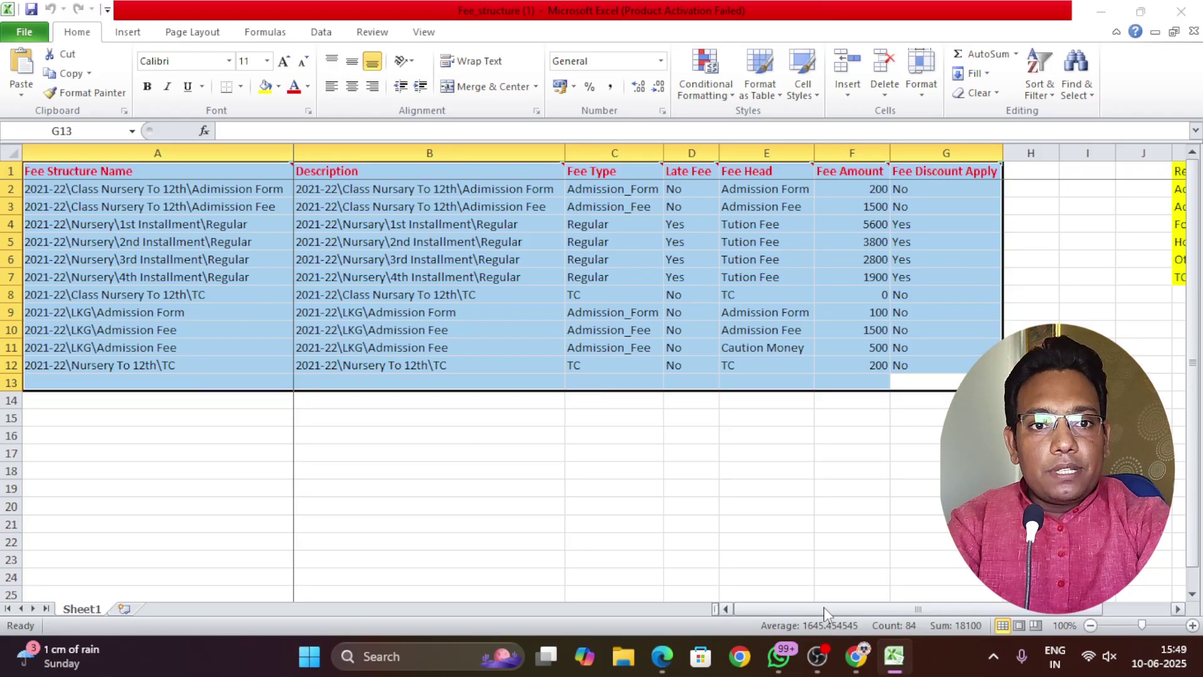
left_click_drag(826, 609, 902, 607)
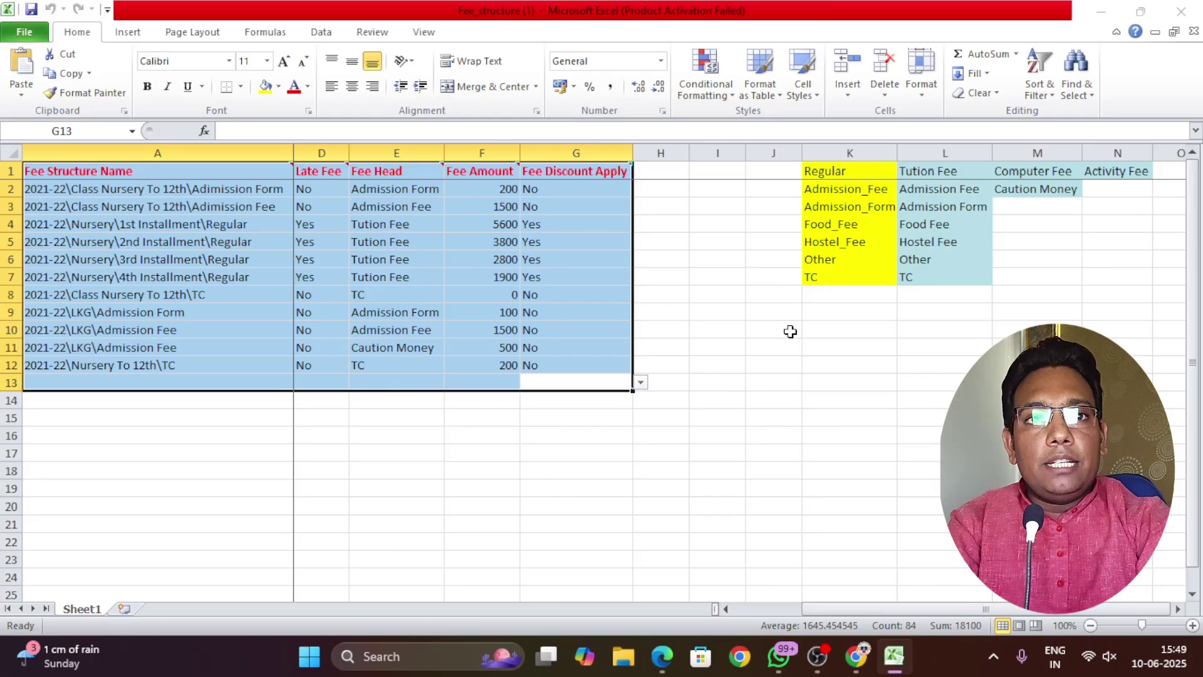
left_click_drag(835, 298, 1119, 156)
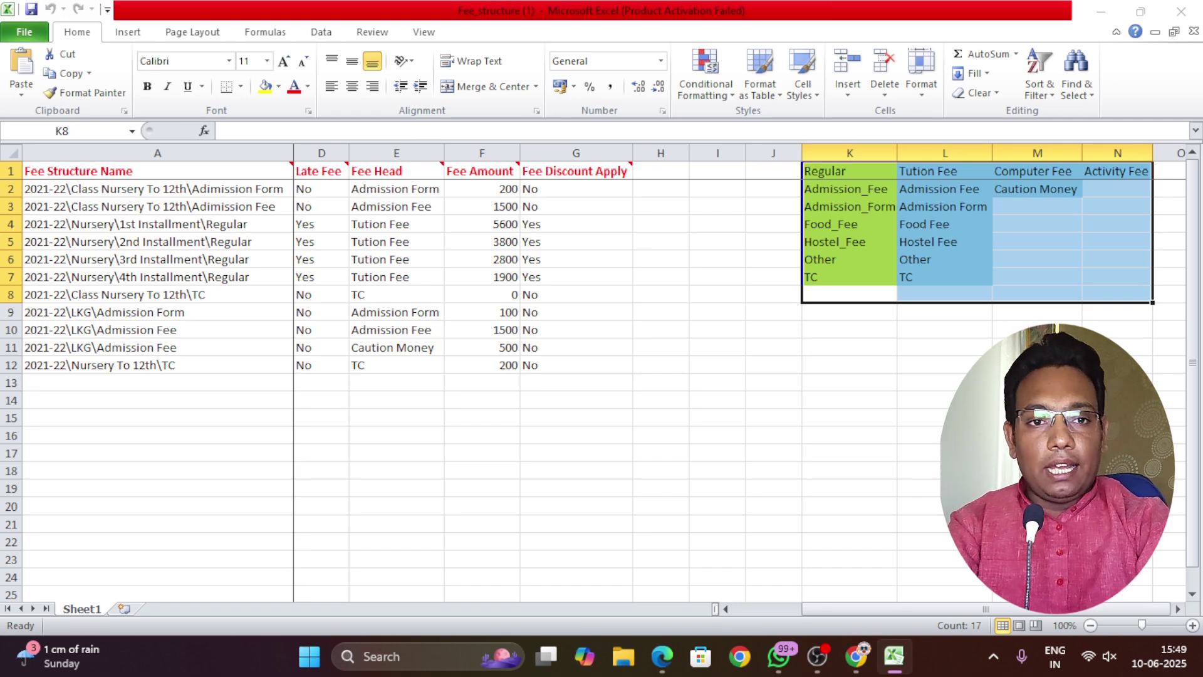
left_click_drag(925, 609, 832, 609)
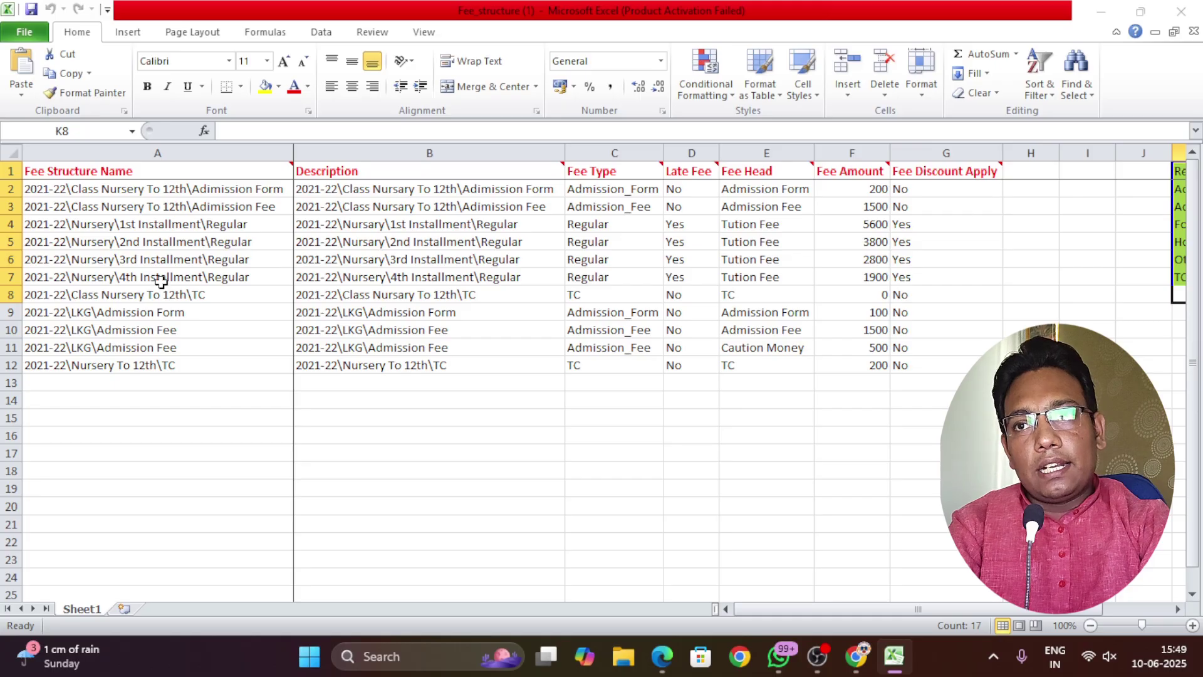
left_click_drag(7, 312, 6, 188)
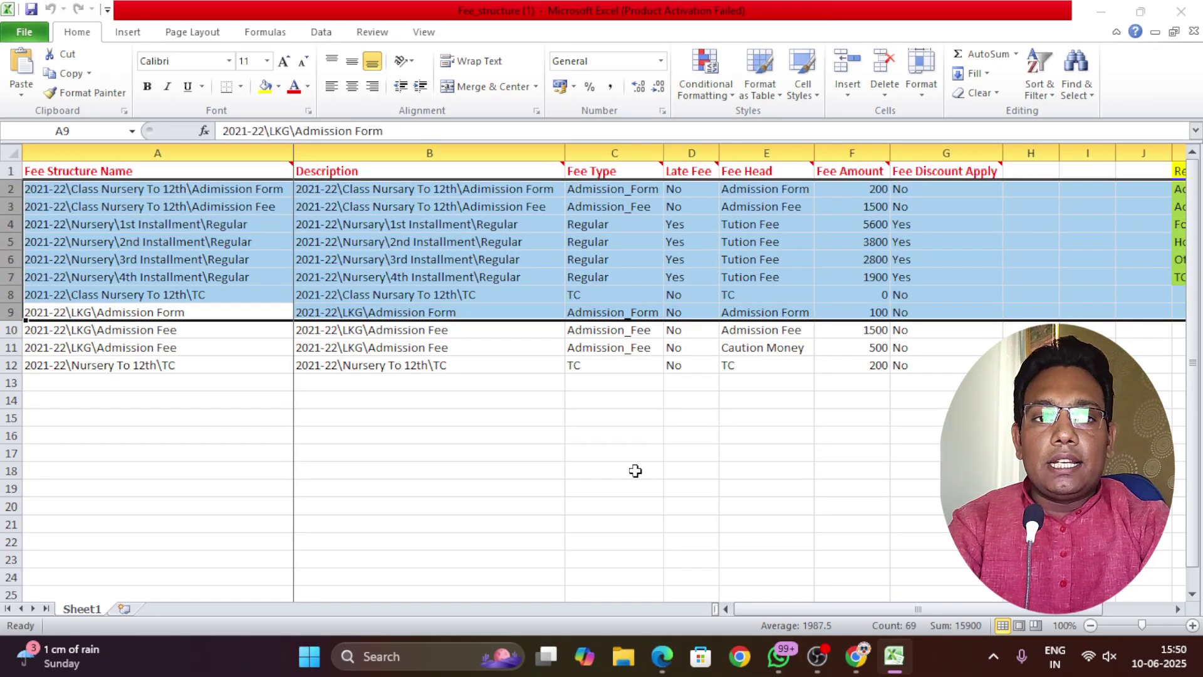
left_click_drag(827, 609, 916, 593)
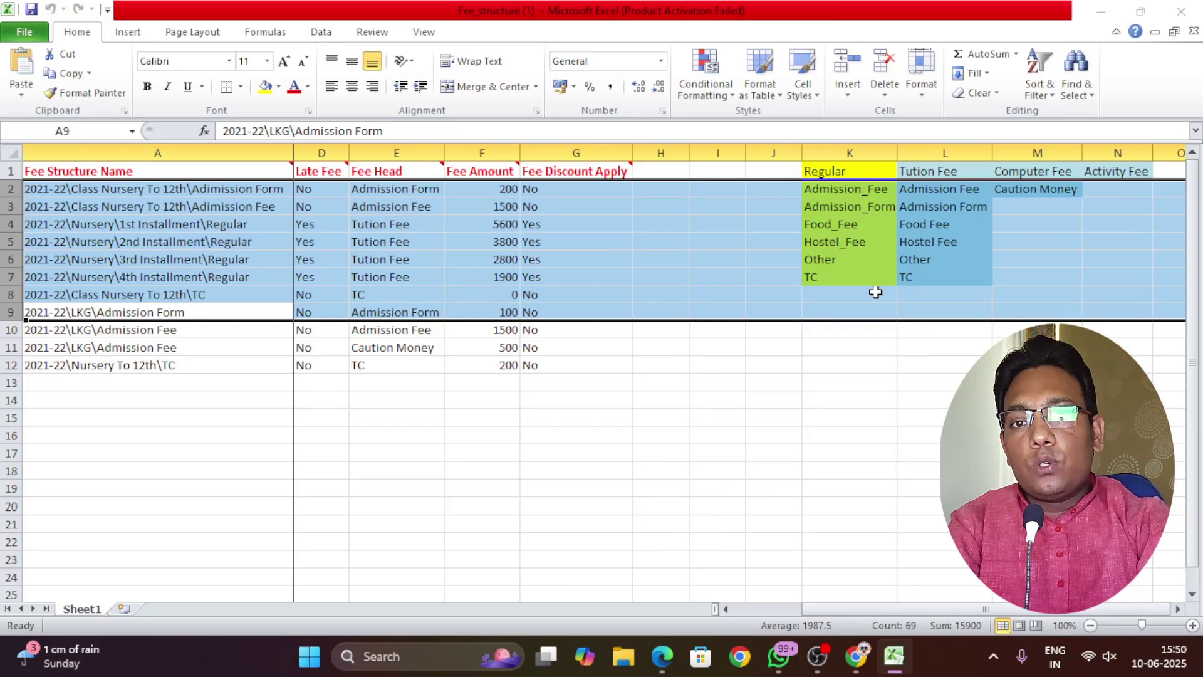
left_click_drag(983, 609, 916, 608)
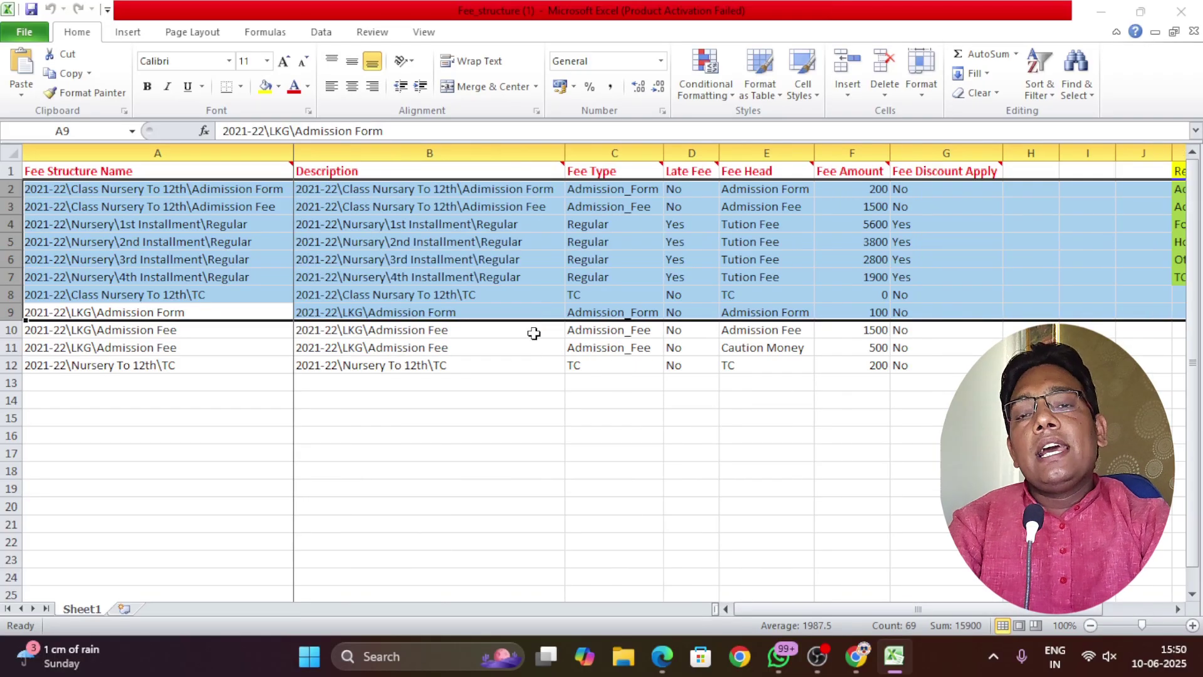
left_click(174, 389)
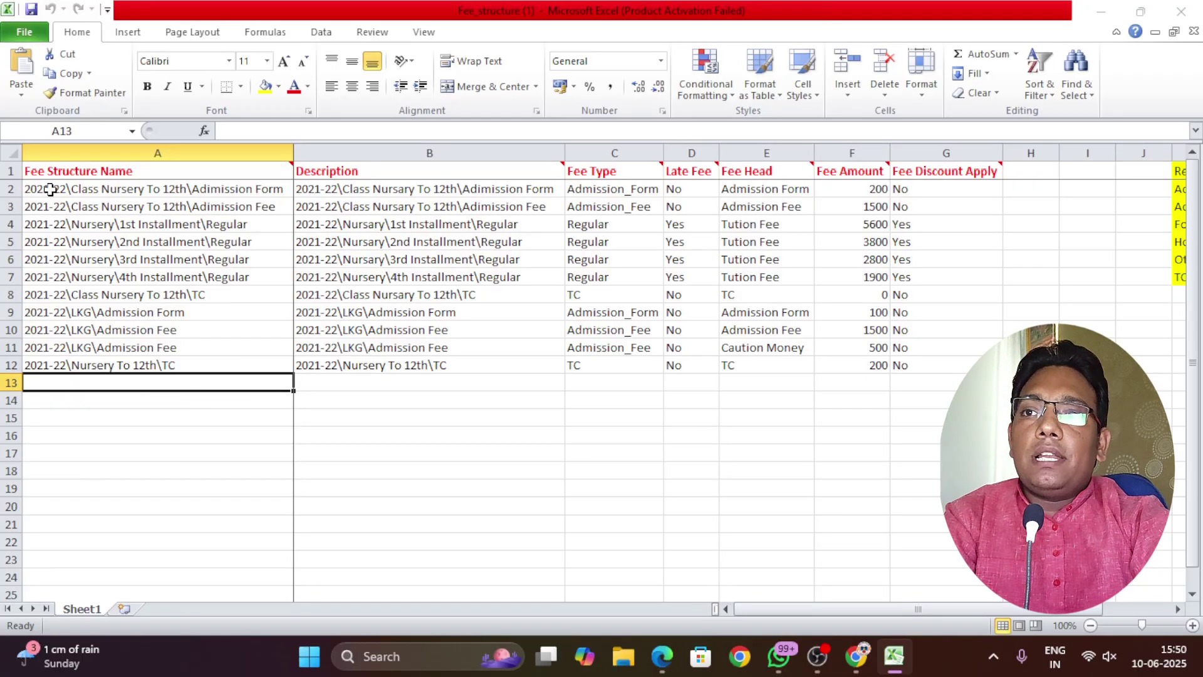
left_click(49, 190)
left_click_drag(348, 192, 905, 192)
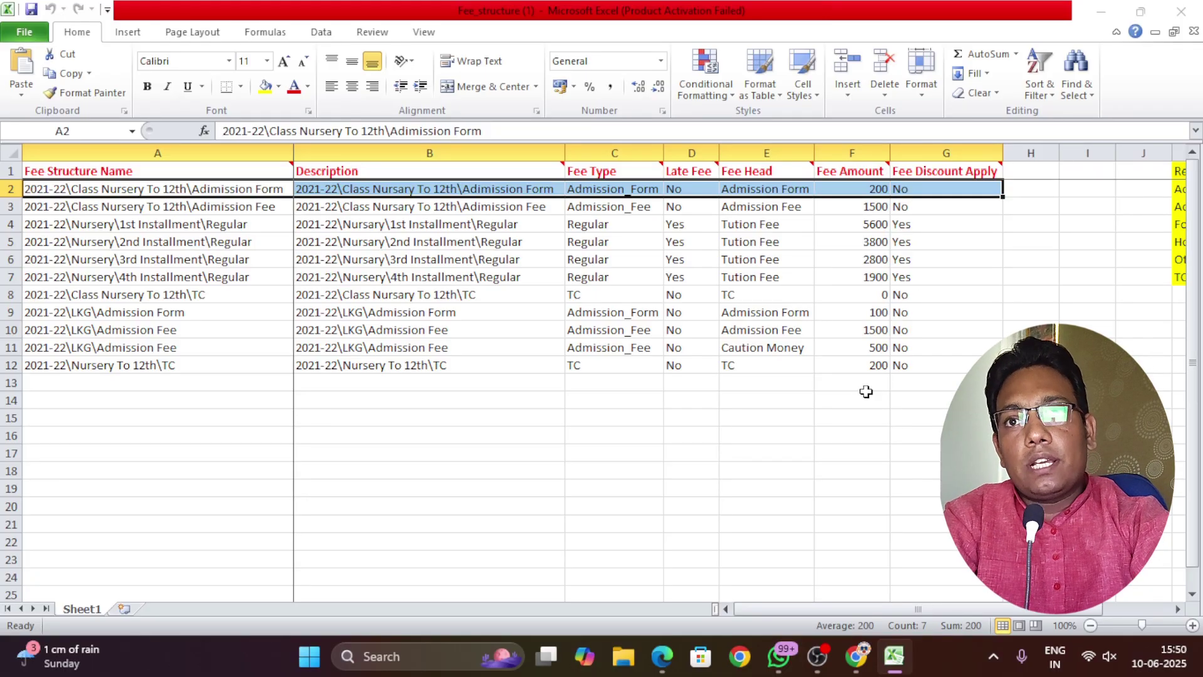
left_click_drag(43, 205, 895, 216)
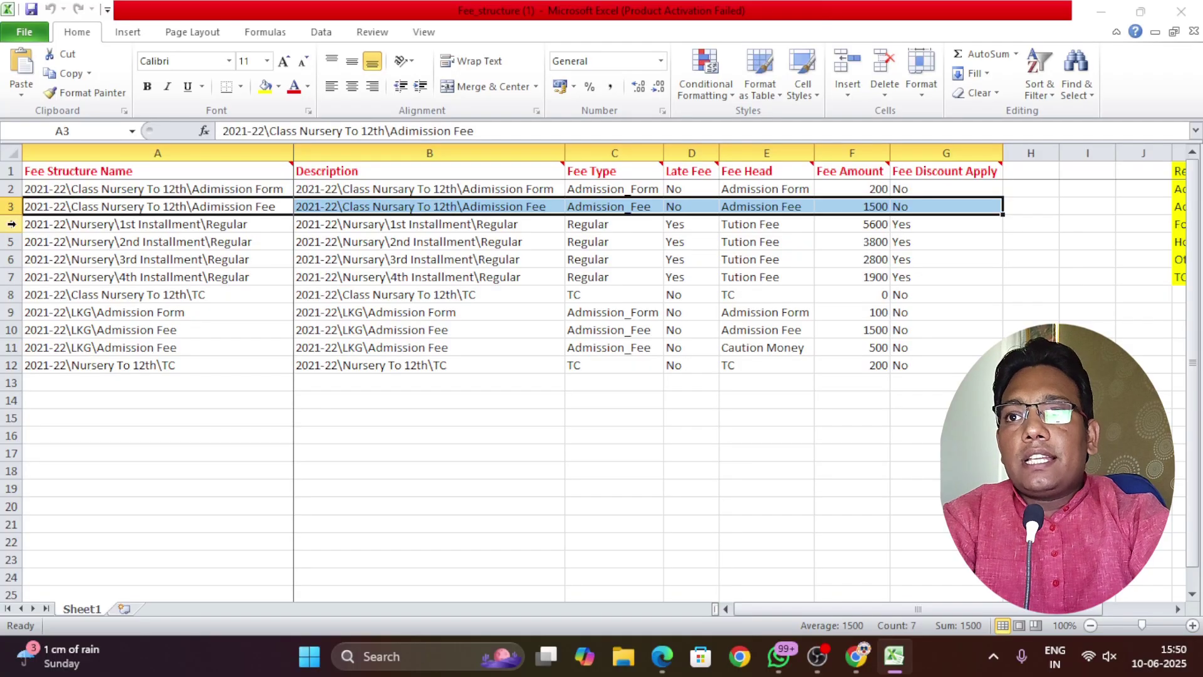
left_click_drag(33, 224, 99, 276)
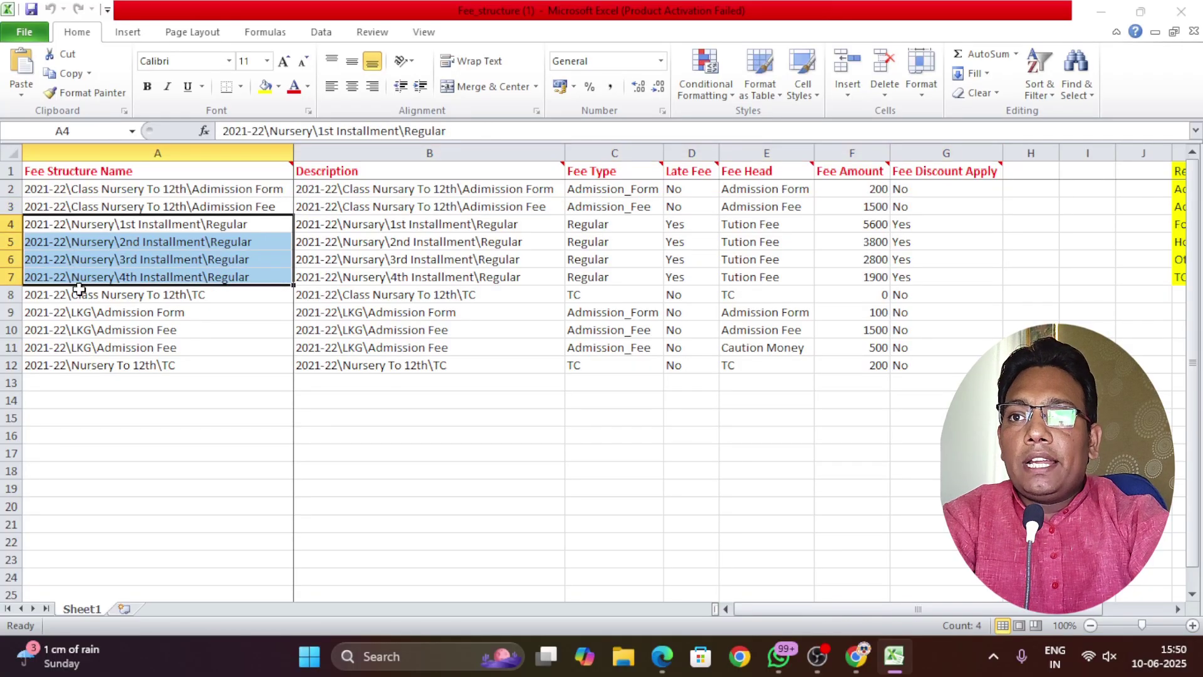
left_click(41, 294)
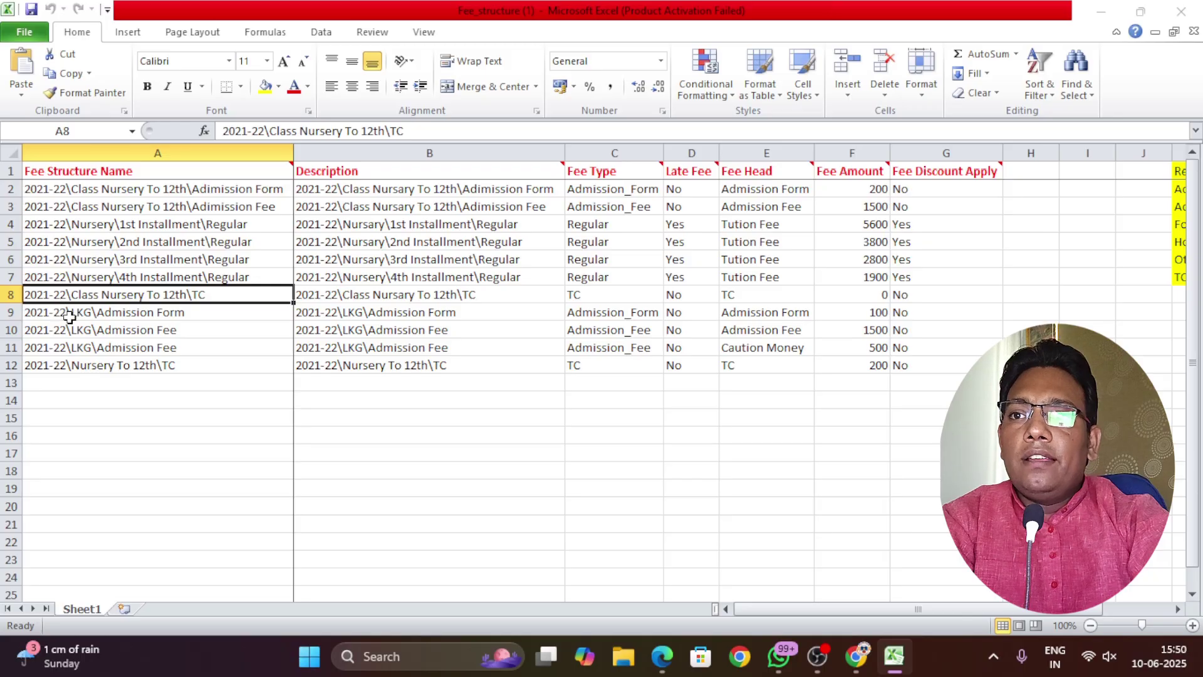
left_click_drag(65, 315, 66, 365)
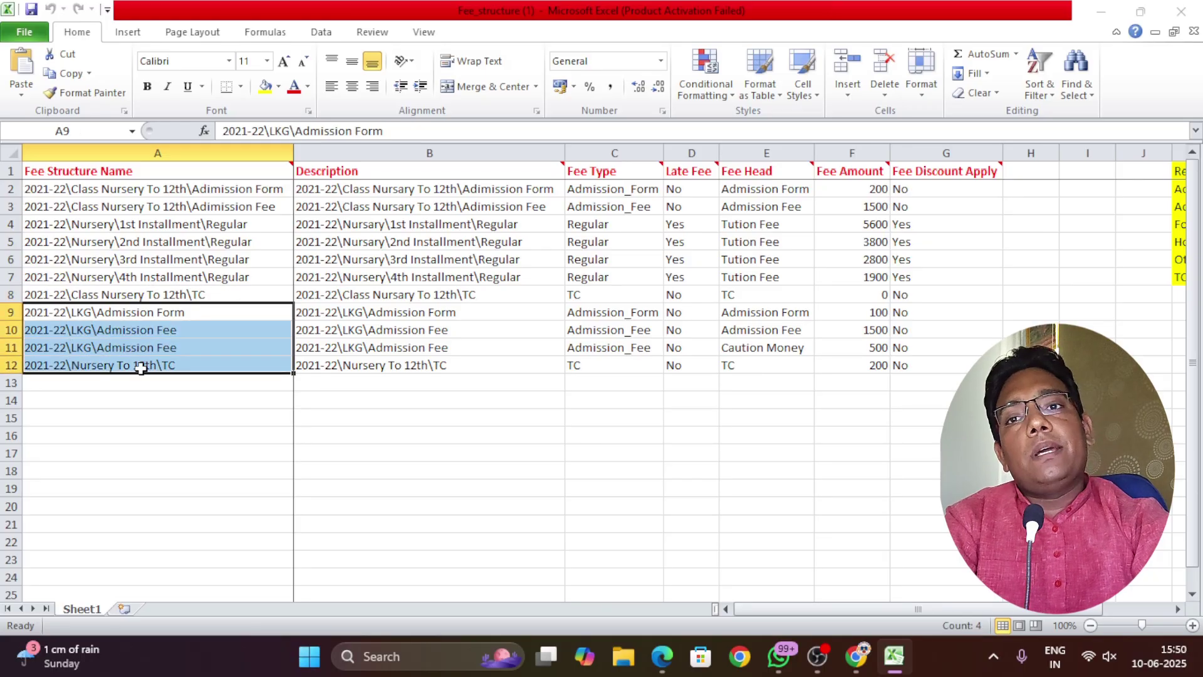
left_click(226, 385)
left_click(146, 401)
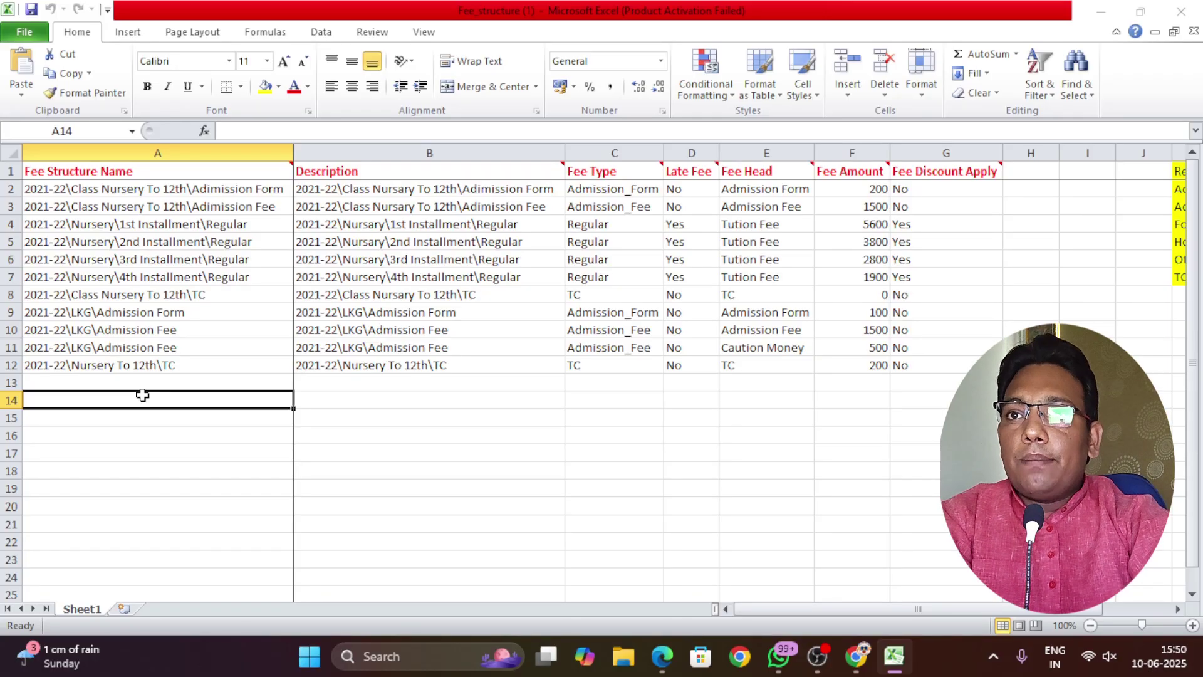
left_click(139, 227)
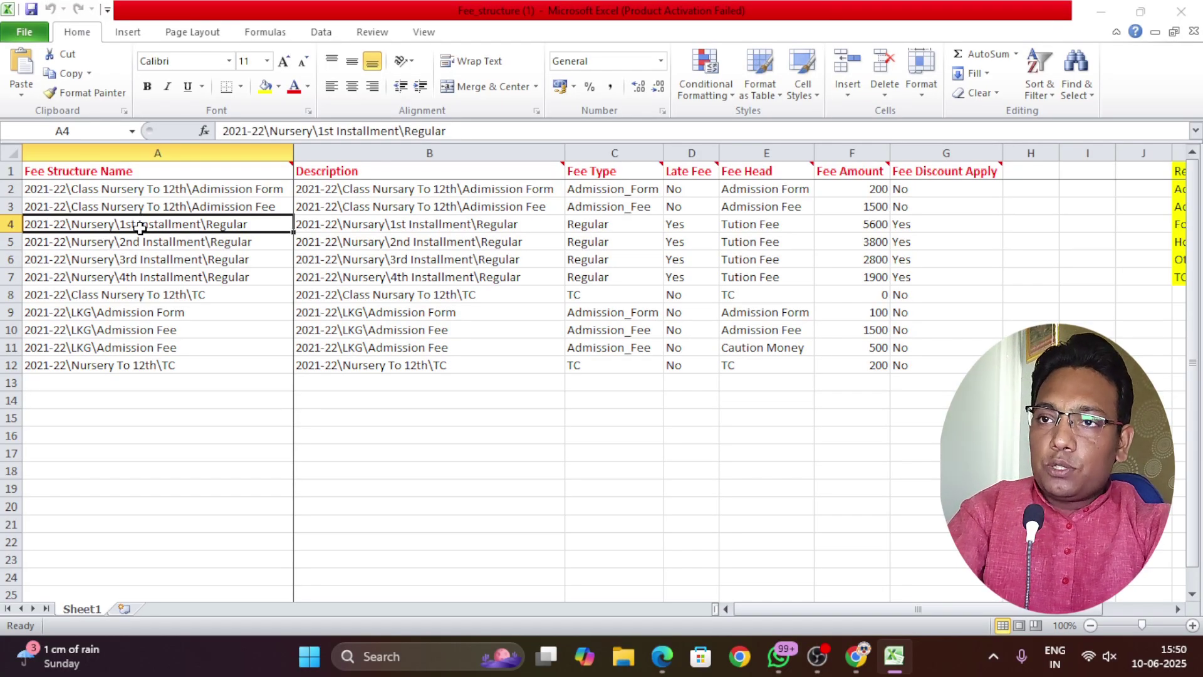
key("ctrl+c")
Paste the fee name into A15 and edit it to 2025-26\Arun to 2nd\1st Installment\Regular
left_click(122, 416)
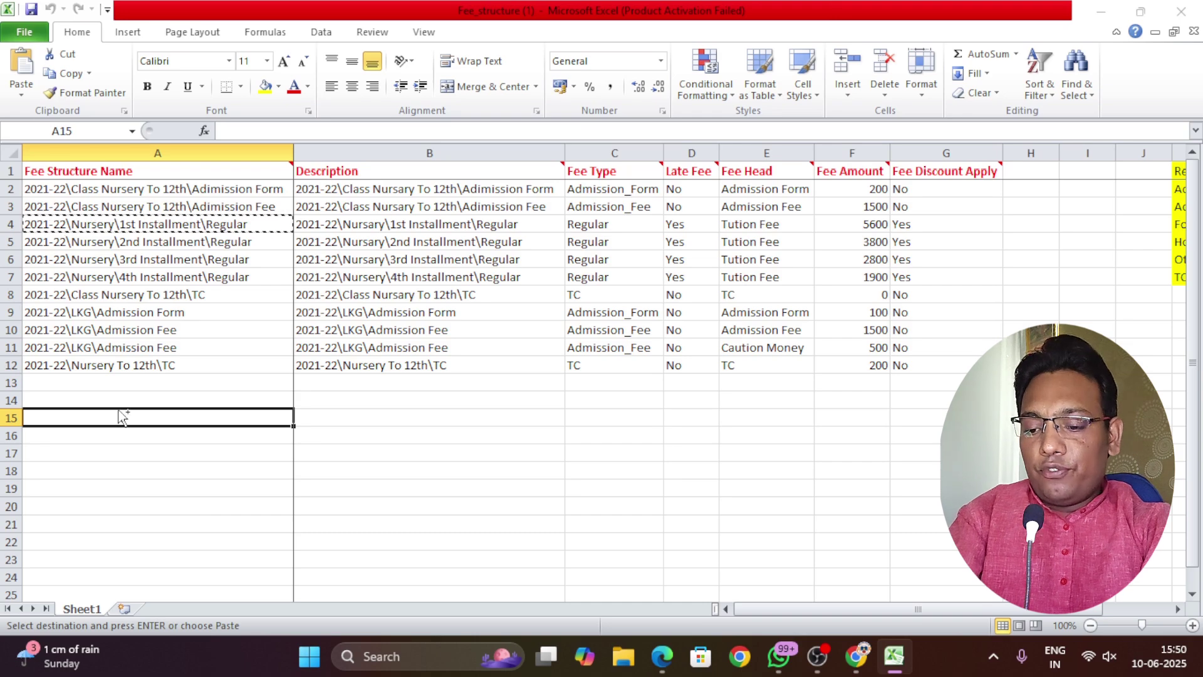
key("ctrl+v")
double_click(62, 418)
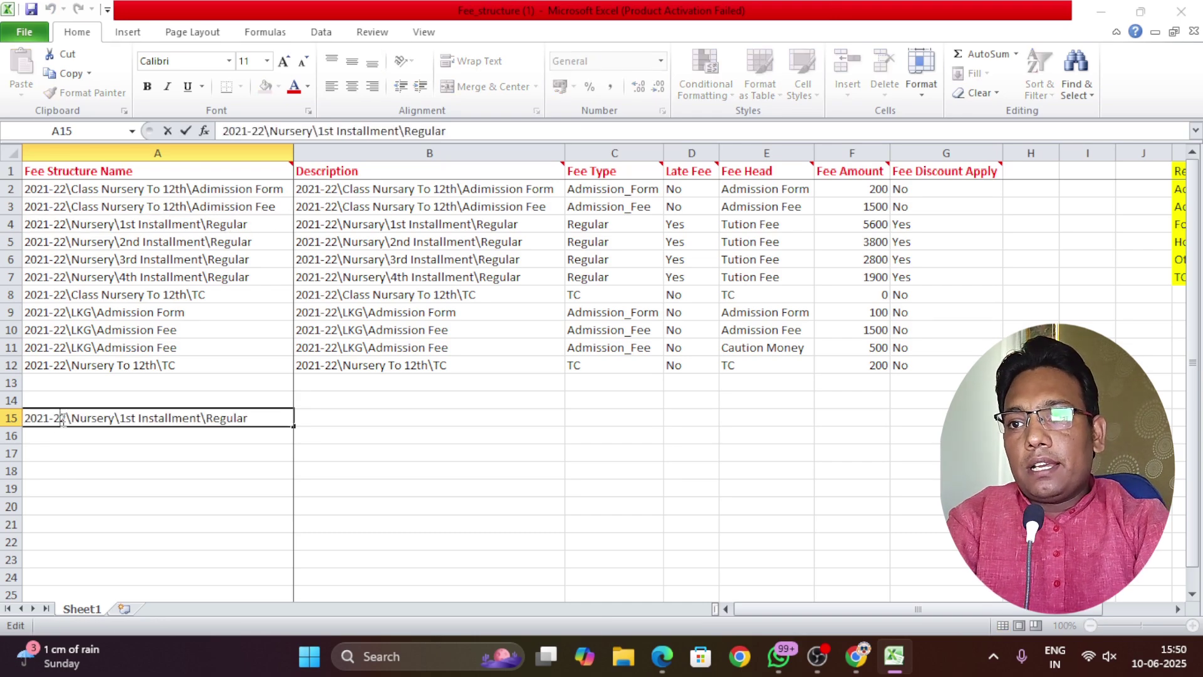
left_click_drag(66, 418, 12, 421)
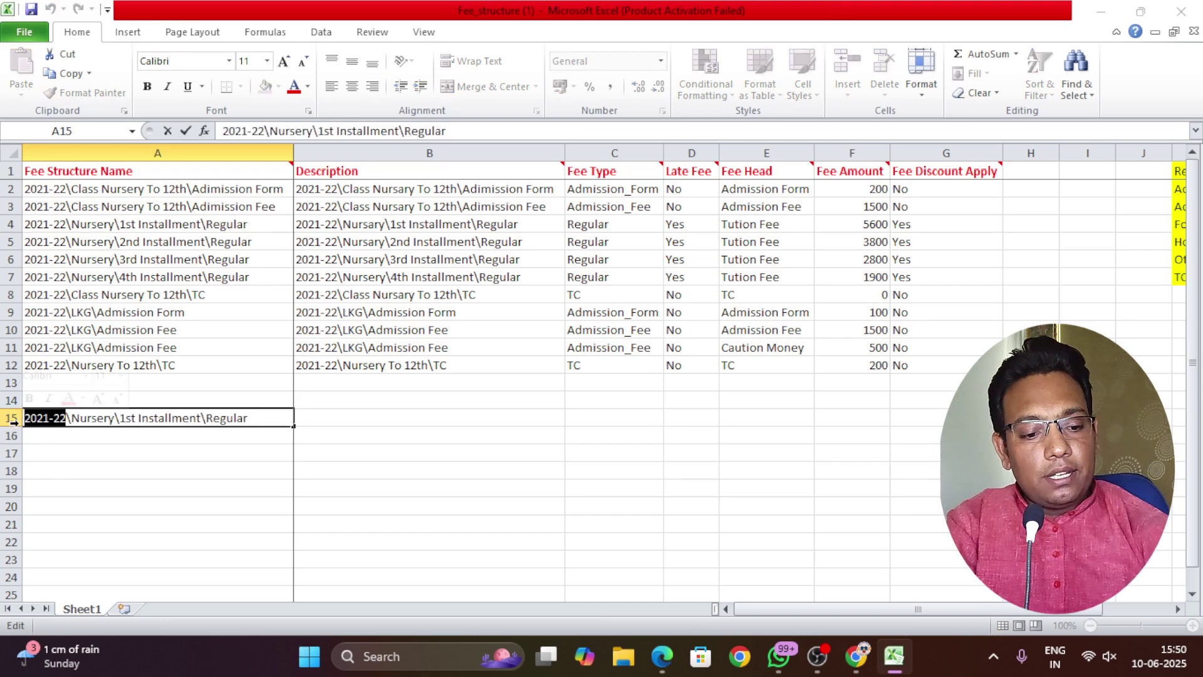
type("2025-26")
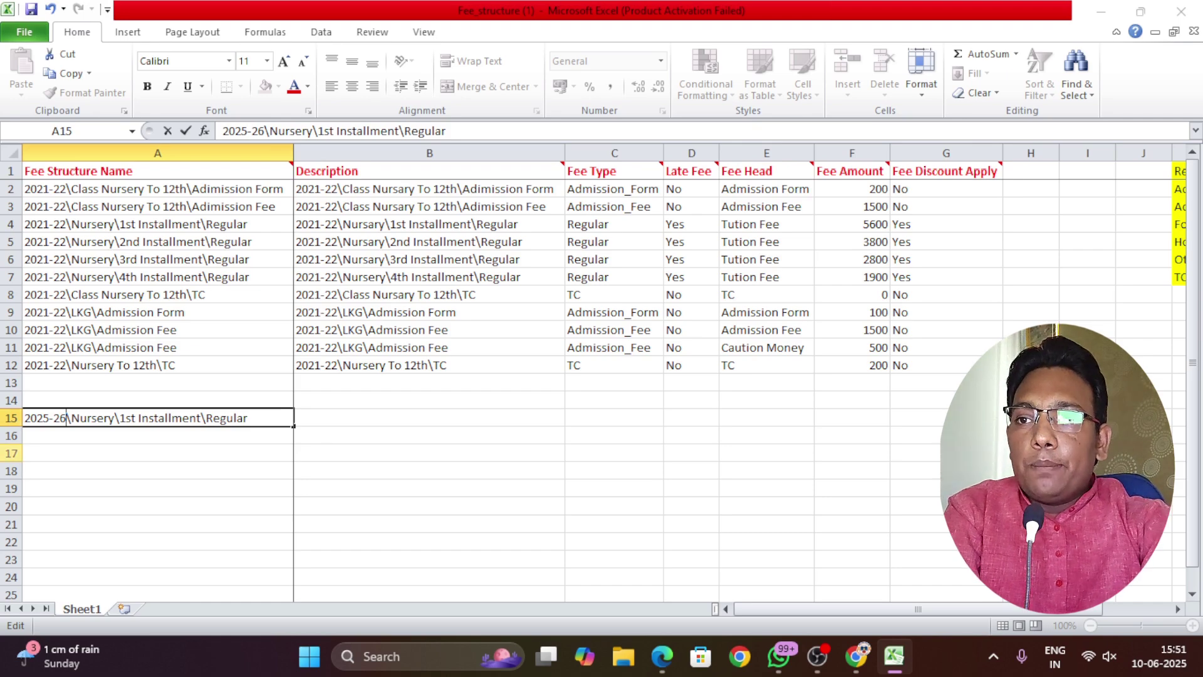
left_click_drag(72, 417, 116, 419)
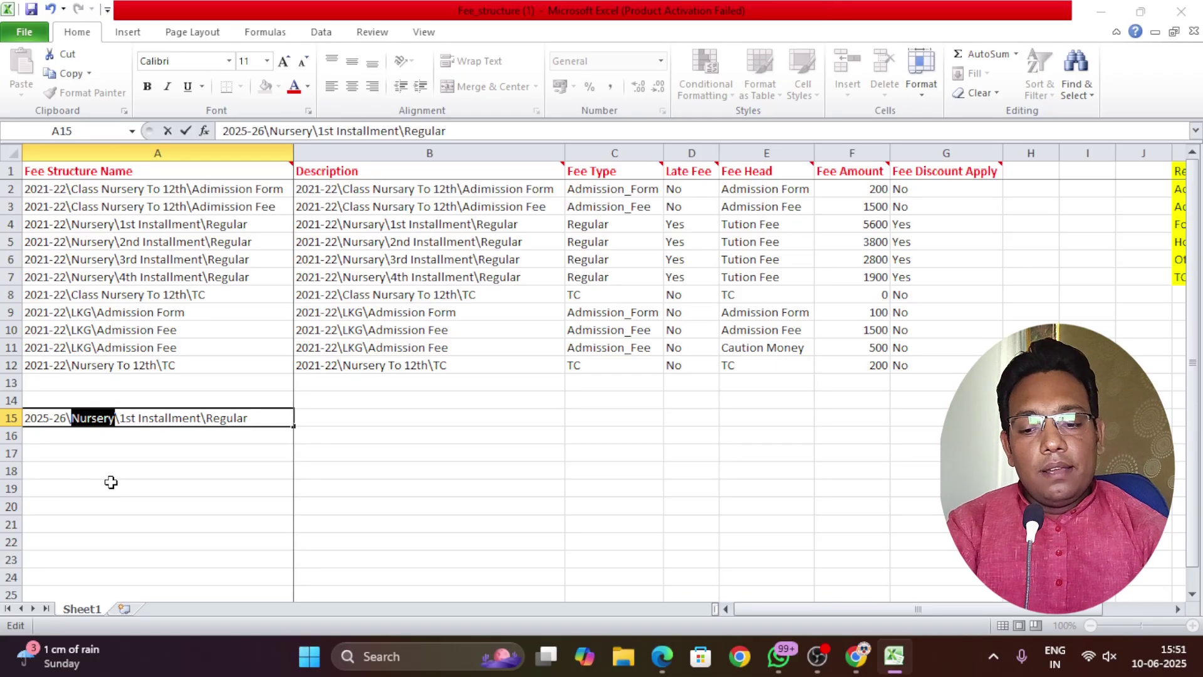
type("Arun")
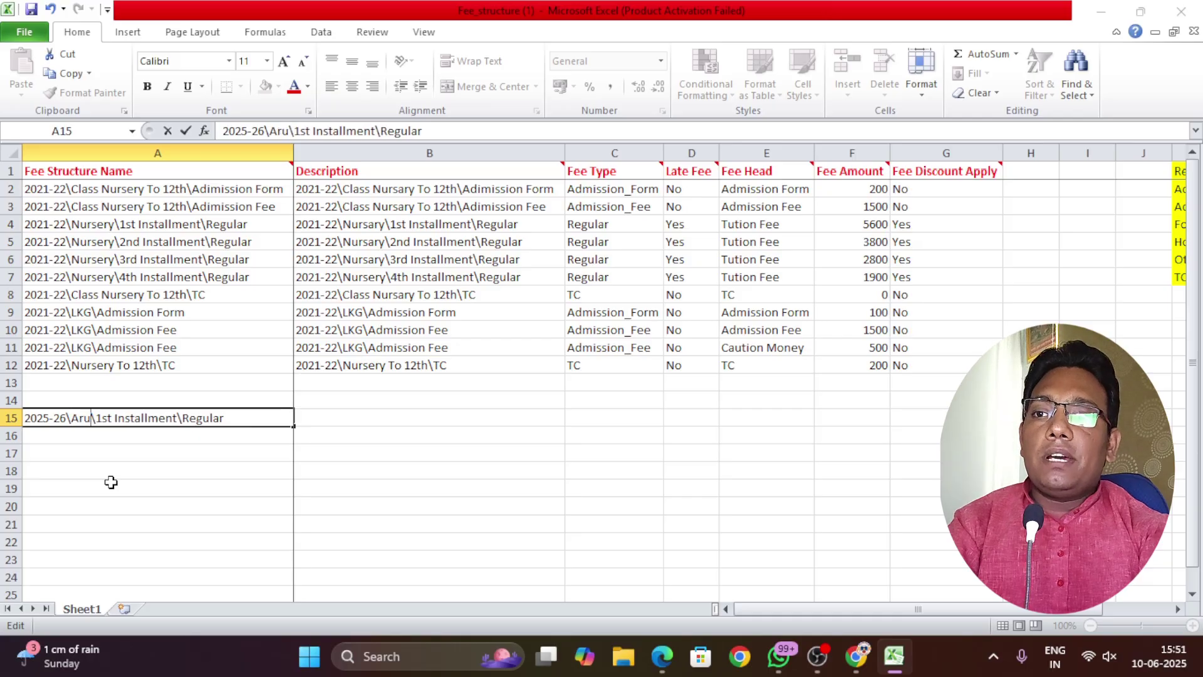
type(" to")
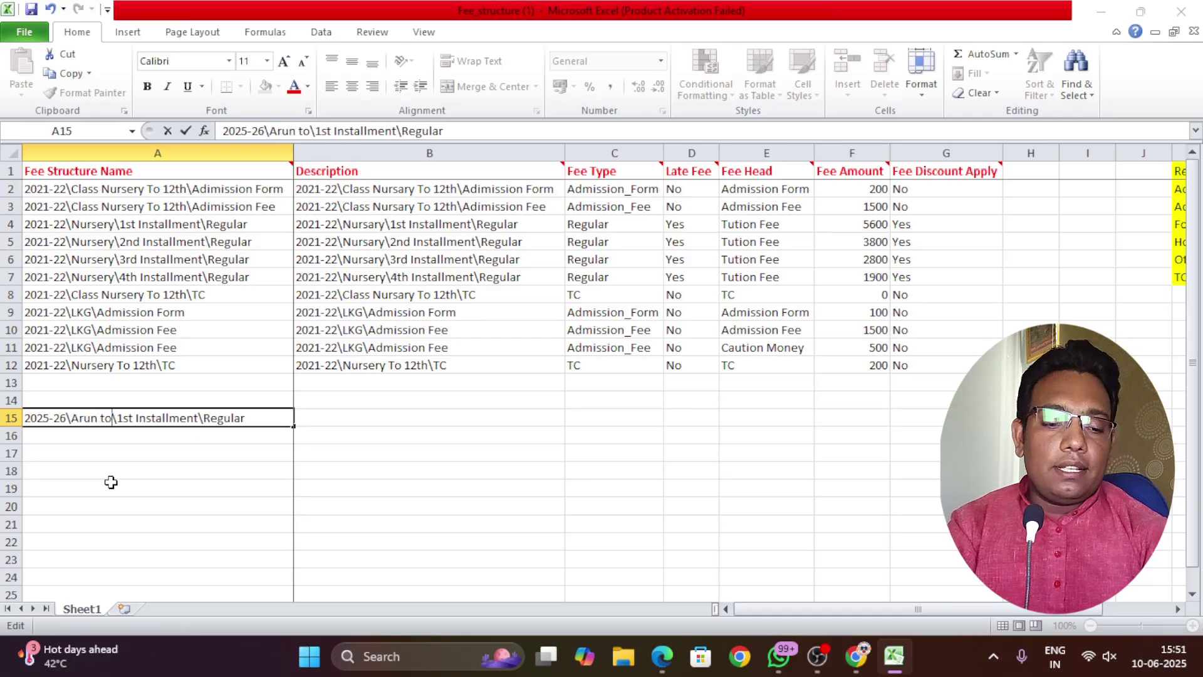
type(" 2nd")
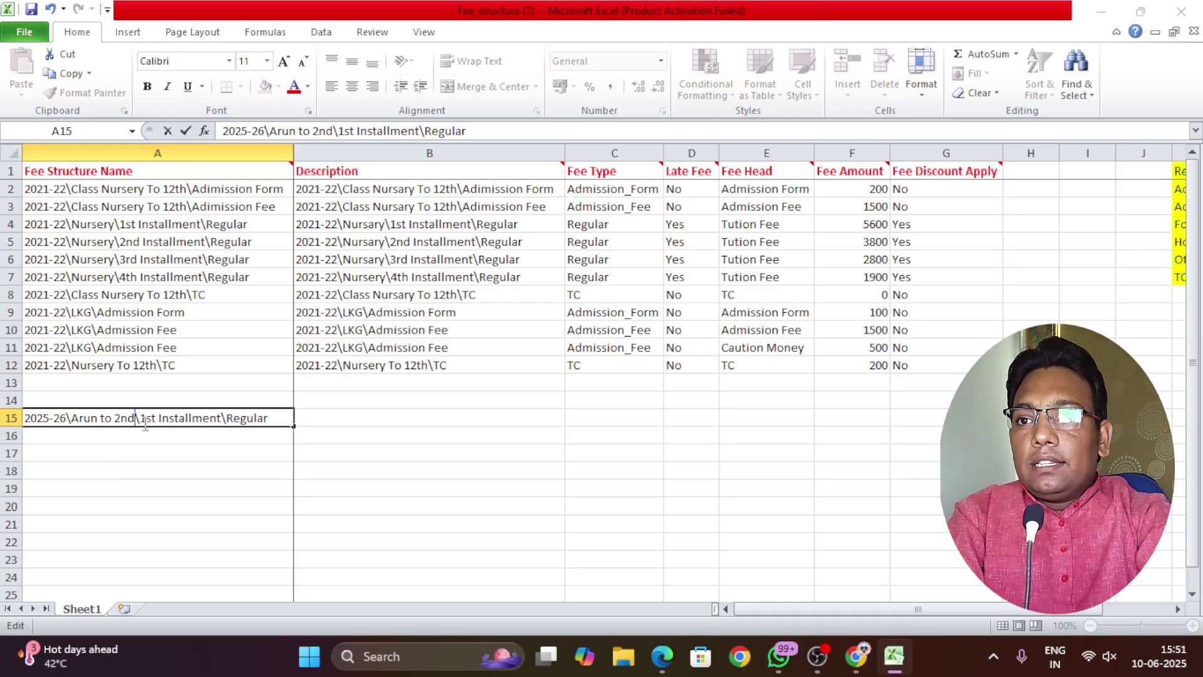
left_click_drag(139, 418, 222, 419)
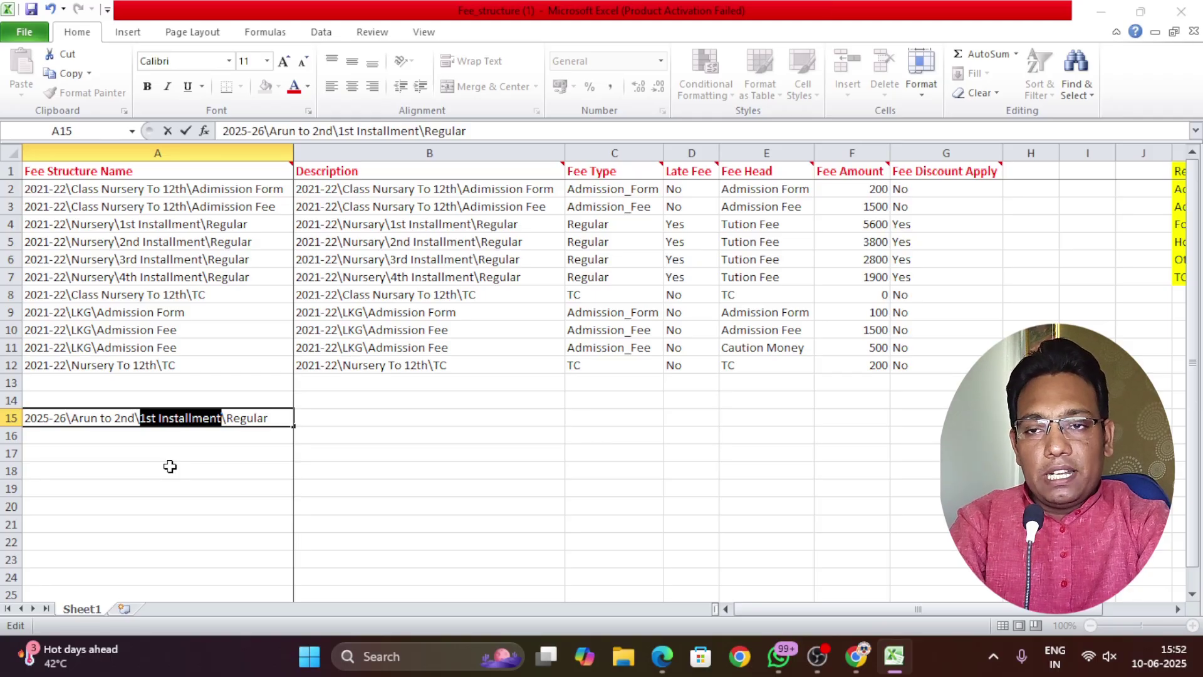
left_click(190, 472)
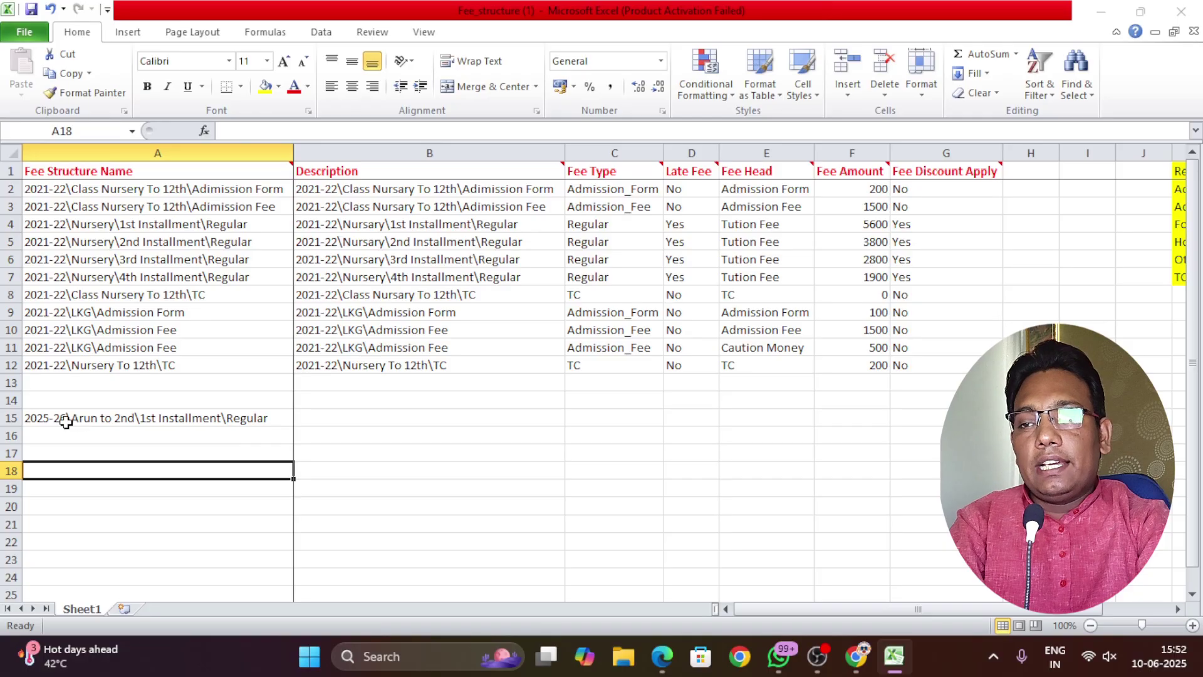
Copy the new 2025-26 Arun to 2nd fee name into rows 16 to 18
left_click(65, 421)
key("ctrl+c")
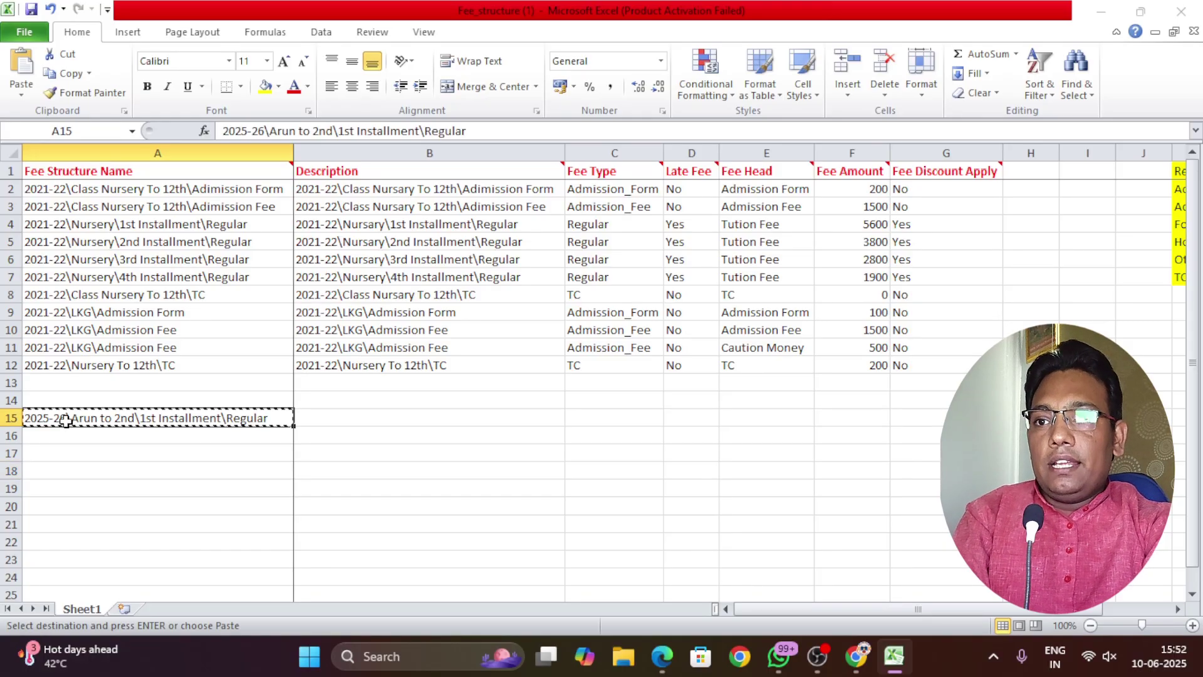
left_click_drag(75, 436, 81, 467)
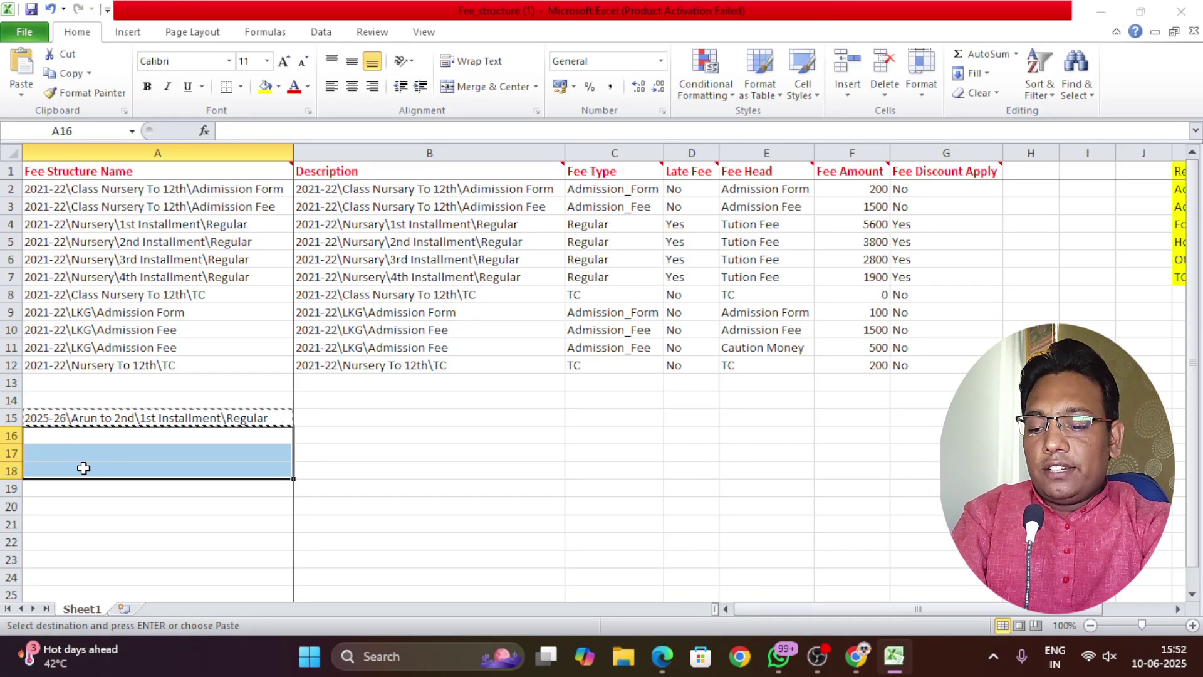
key("ctrl+v")
left_click(118, 519)
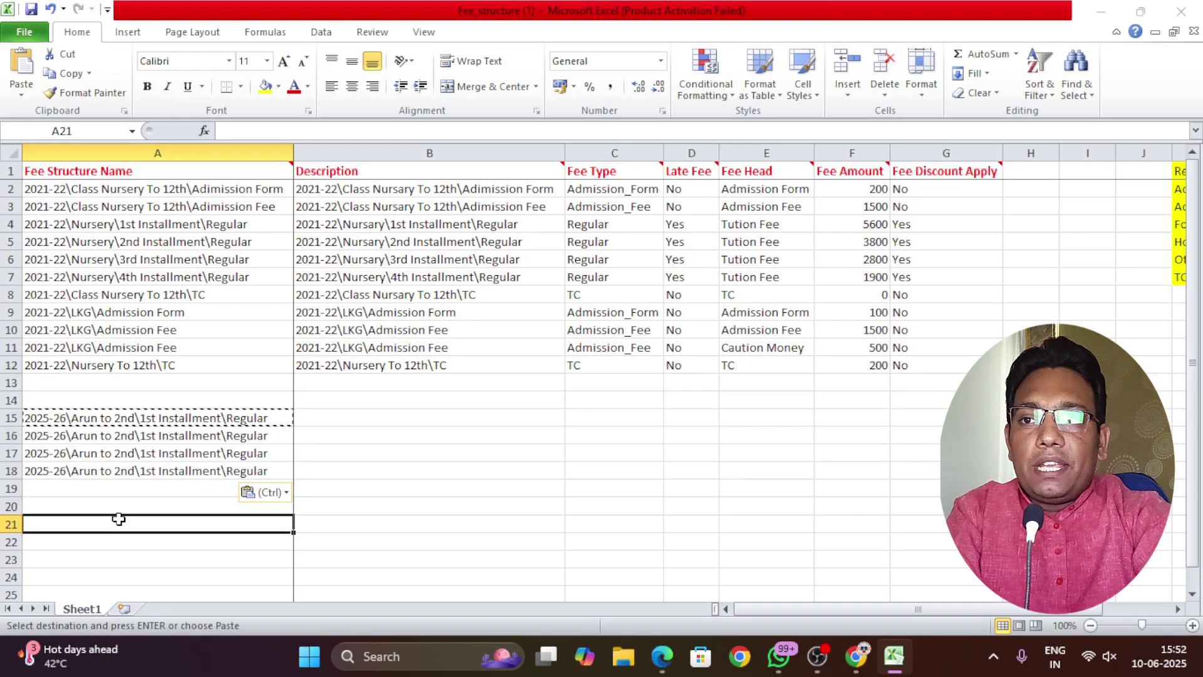
Change '1st' to '2nd' in row 16 and '3rd' in row 17 of the fee names
left_click(144, 436)
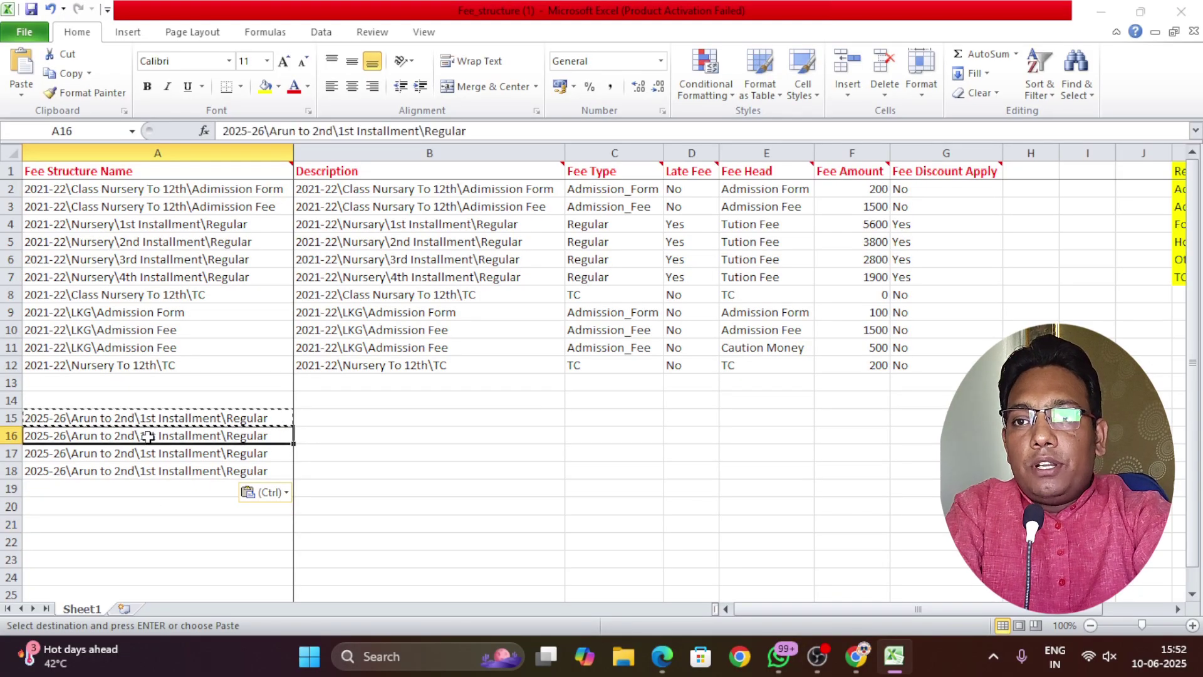
double_click(143, 437)
double_click(143, 436)
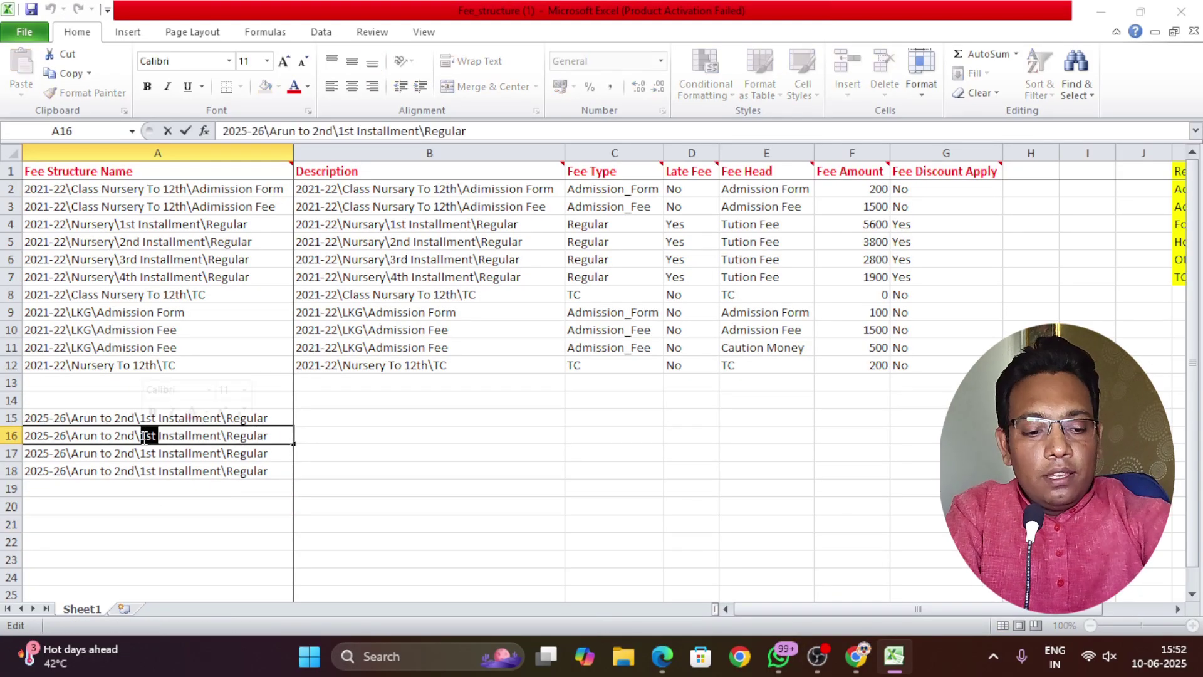
type("2nd")
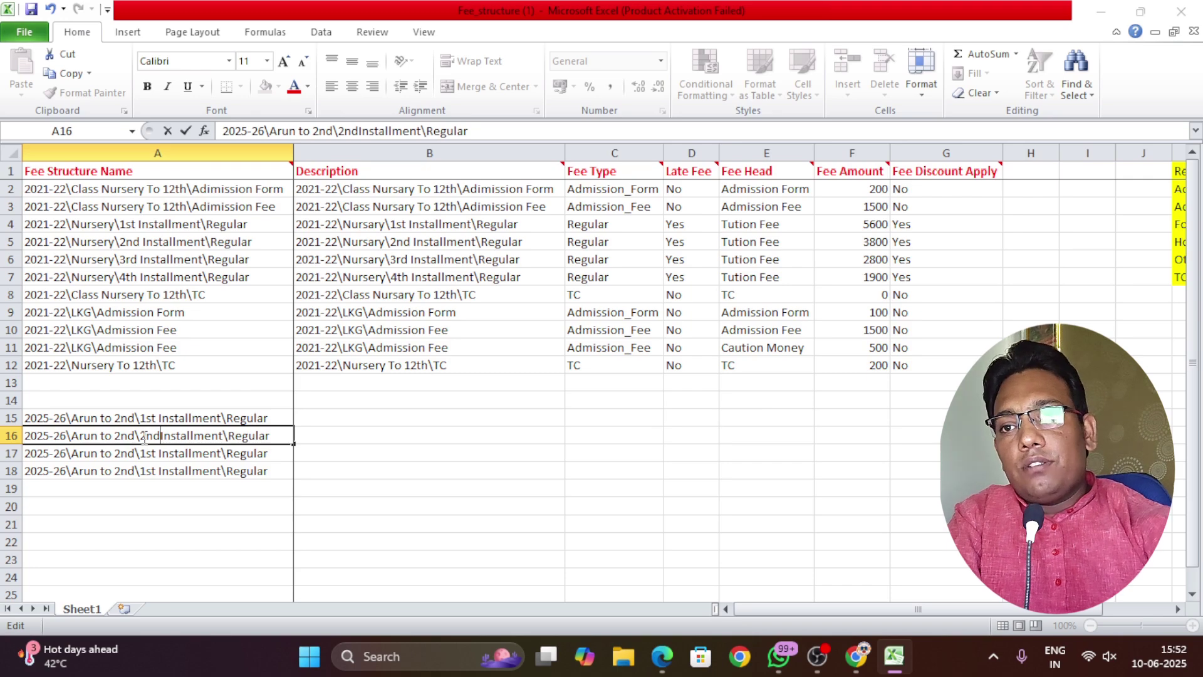
left_click(154, 453)
double_click(155, 452)
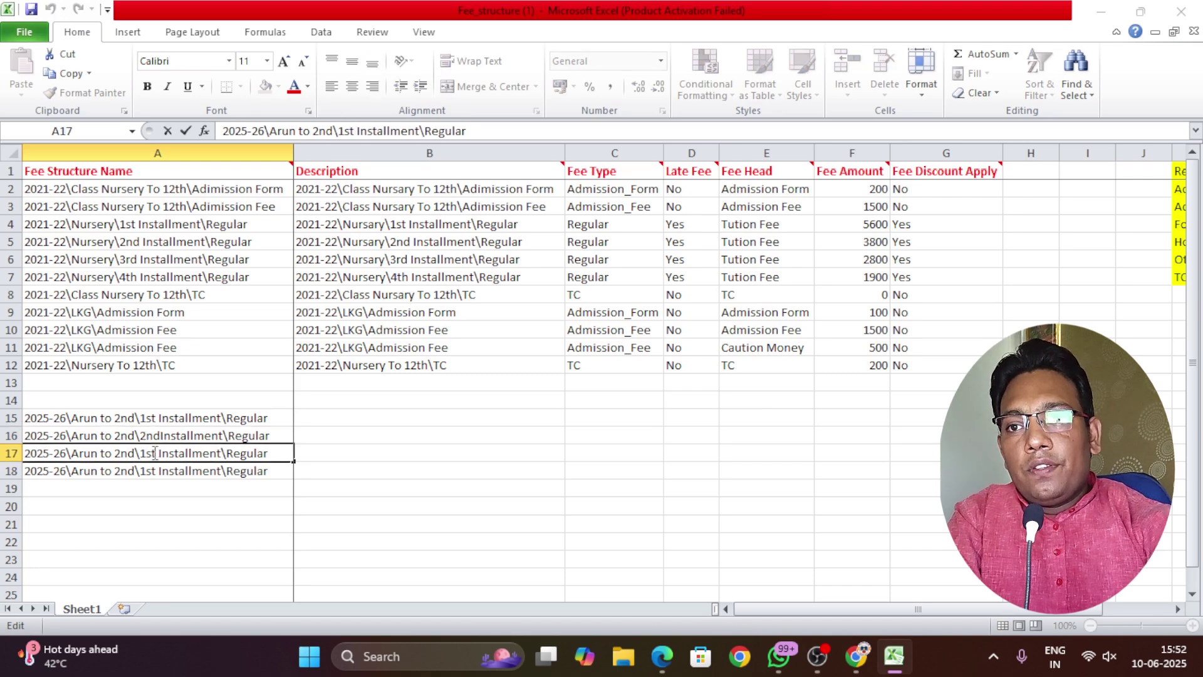
left_click_drag(155, 453, 139, 453)
type("3r")
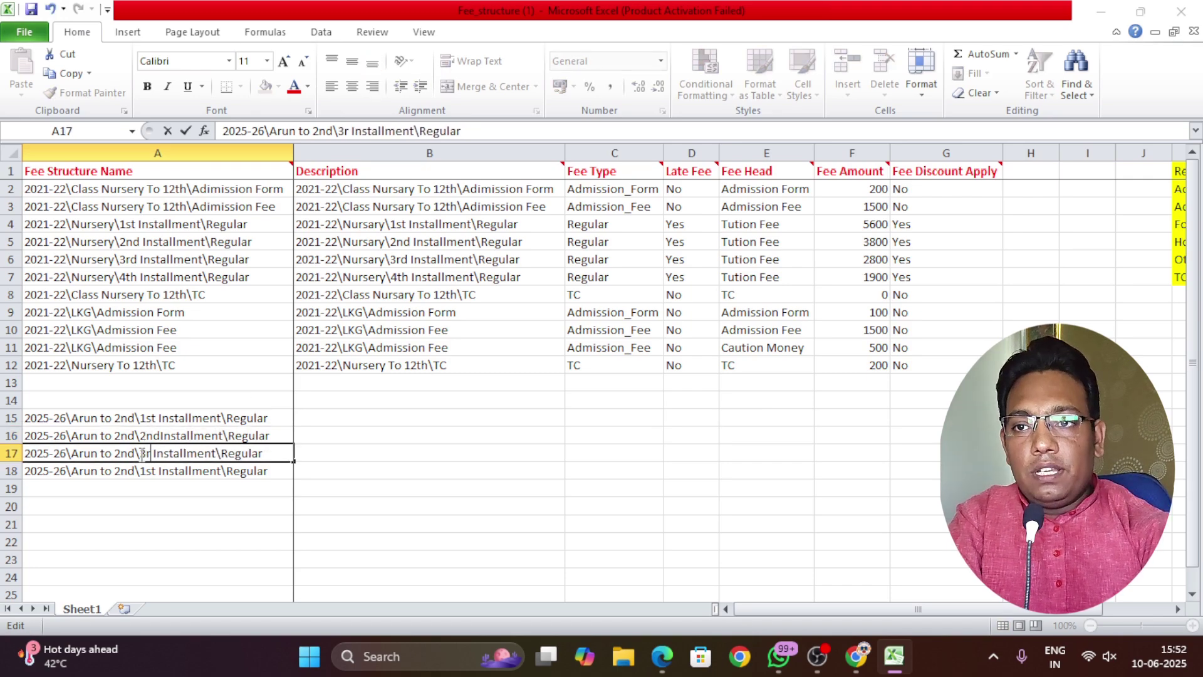
type("d")
Change '1st' to '4th' in row 18's fee name to make the 4th Installment
double_click(143, 471)
left_click_drag(146, 471, 162, 474)
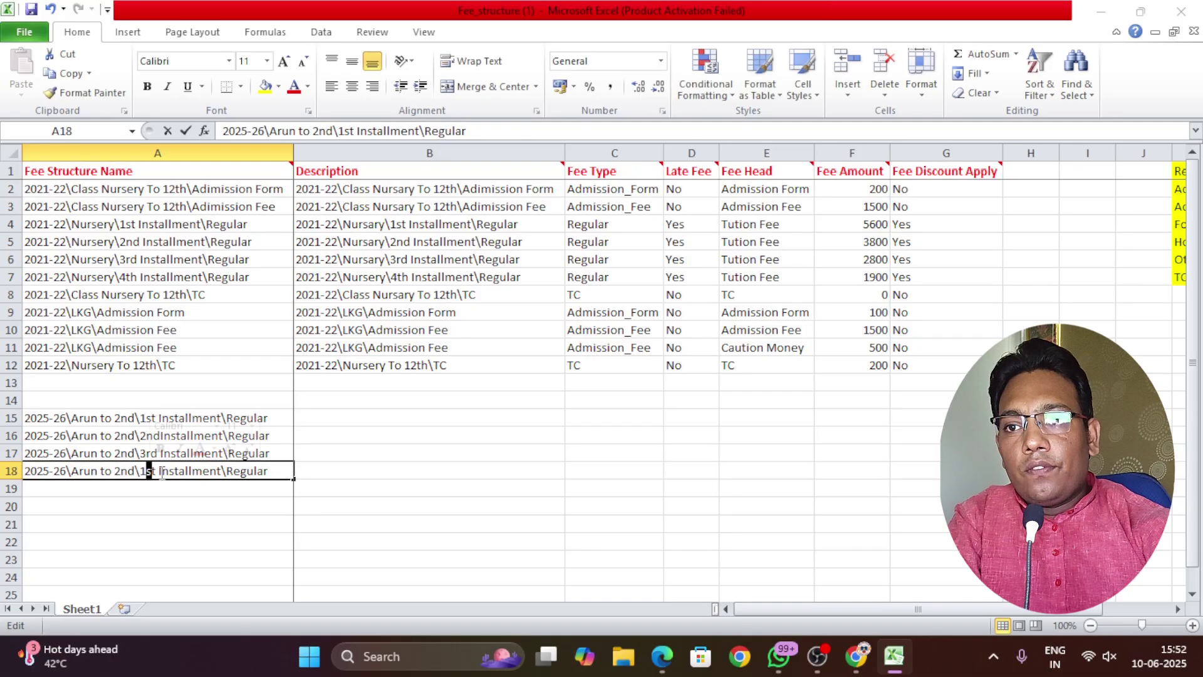
left_click(142, 475)
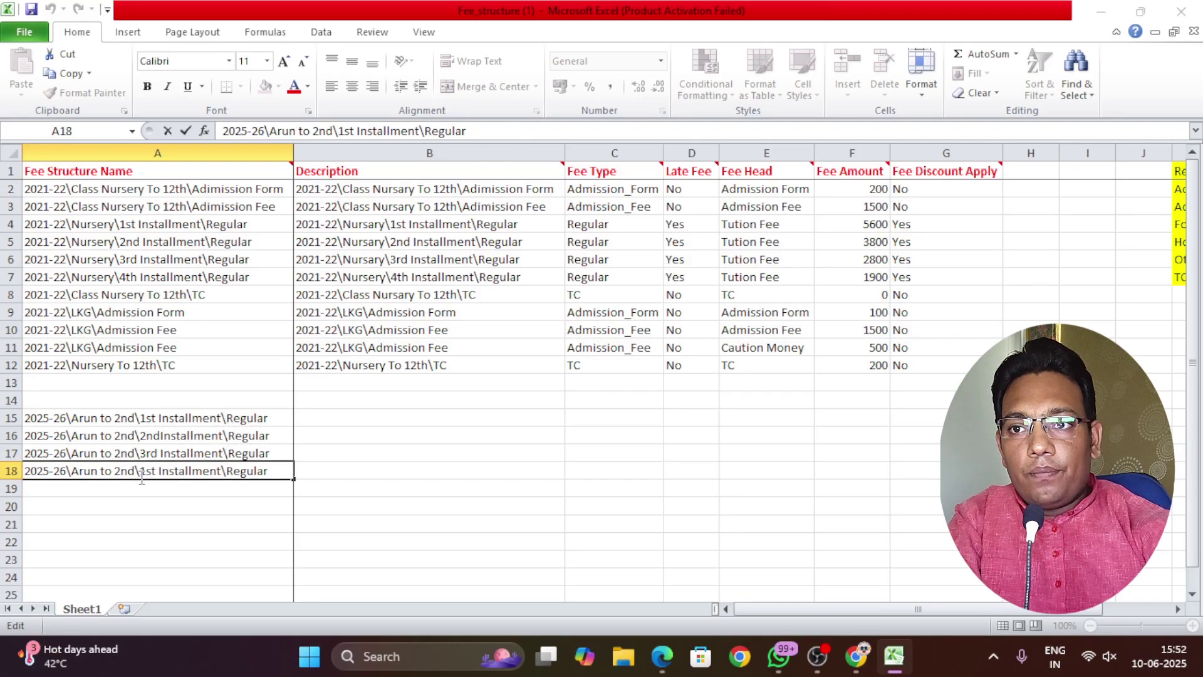
left_click_drag(155, 474, 144, 476)
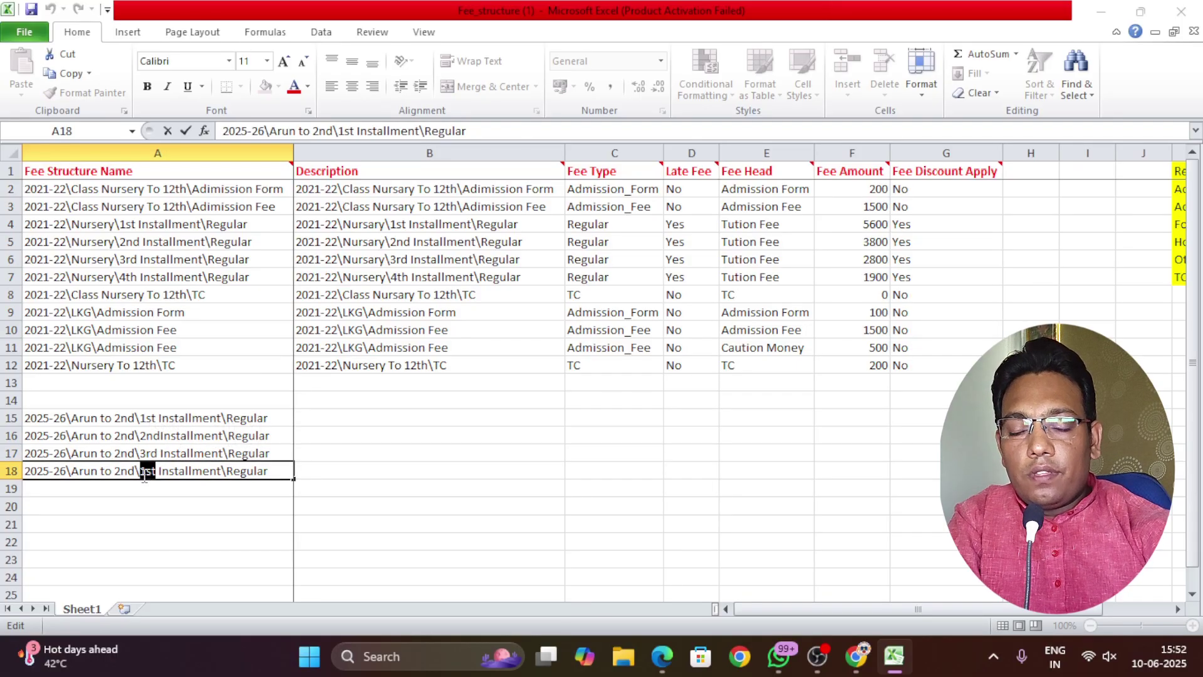
type("4th")
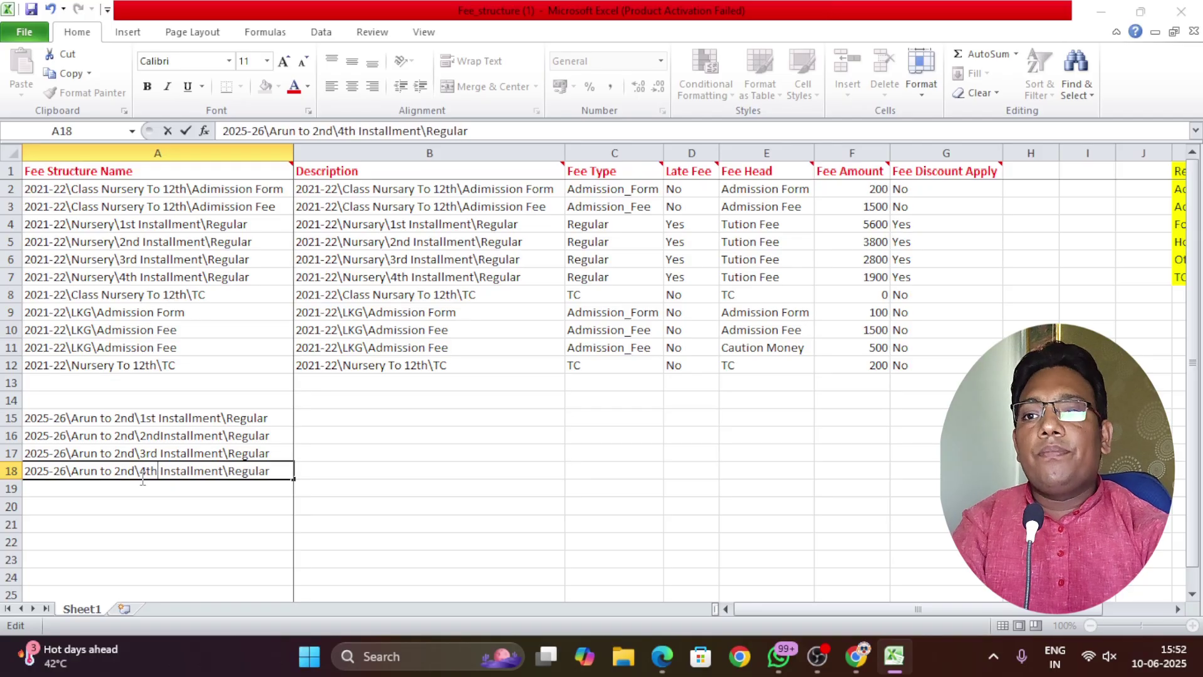
left_click(156, 503)
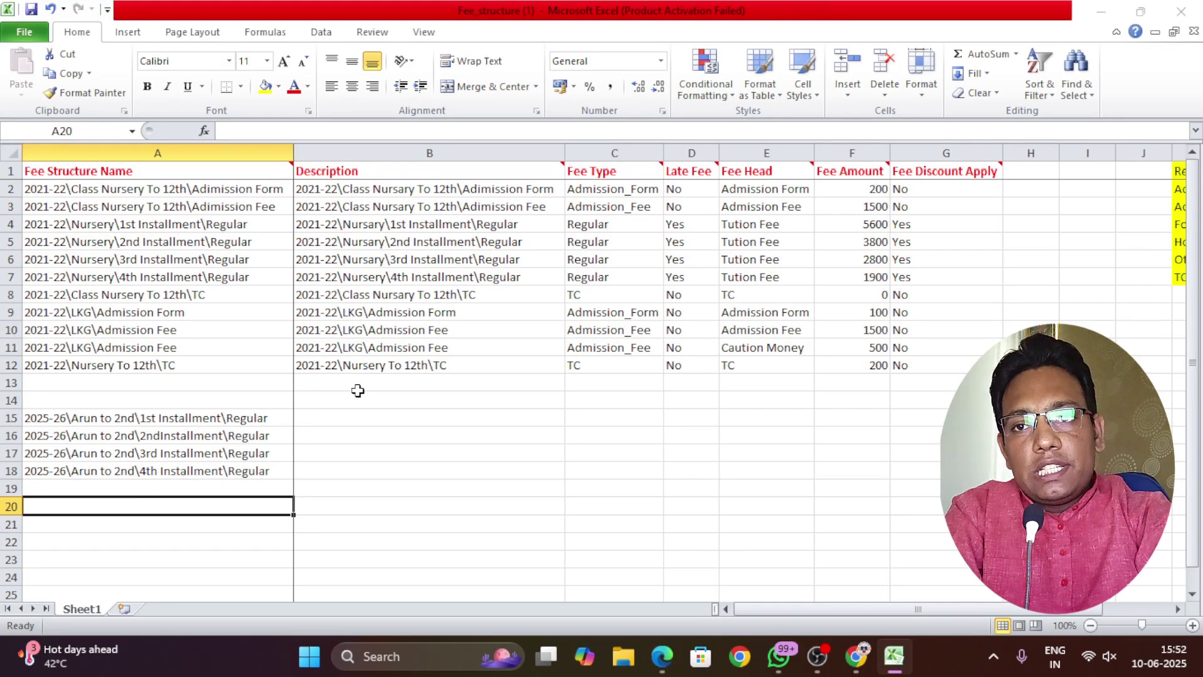
Copy the four fee names from A15:A18 into Description cells B15:B18
left_click(345, 171)
left_click(348, 147)
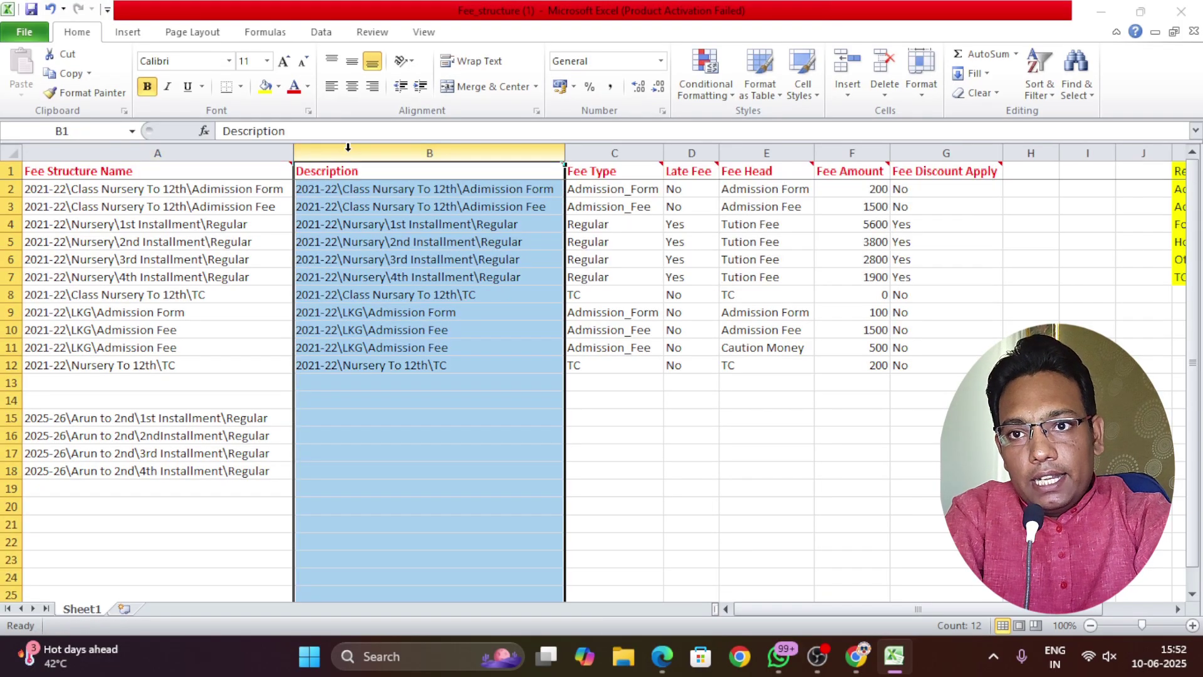
left_click_drag(214, 470, 204, 424)
key("ctrl+c")
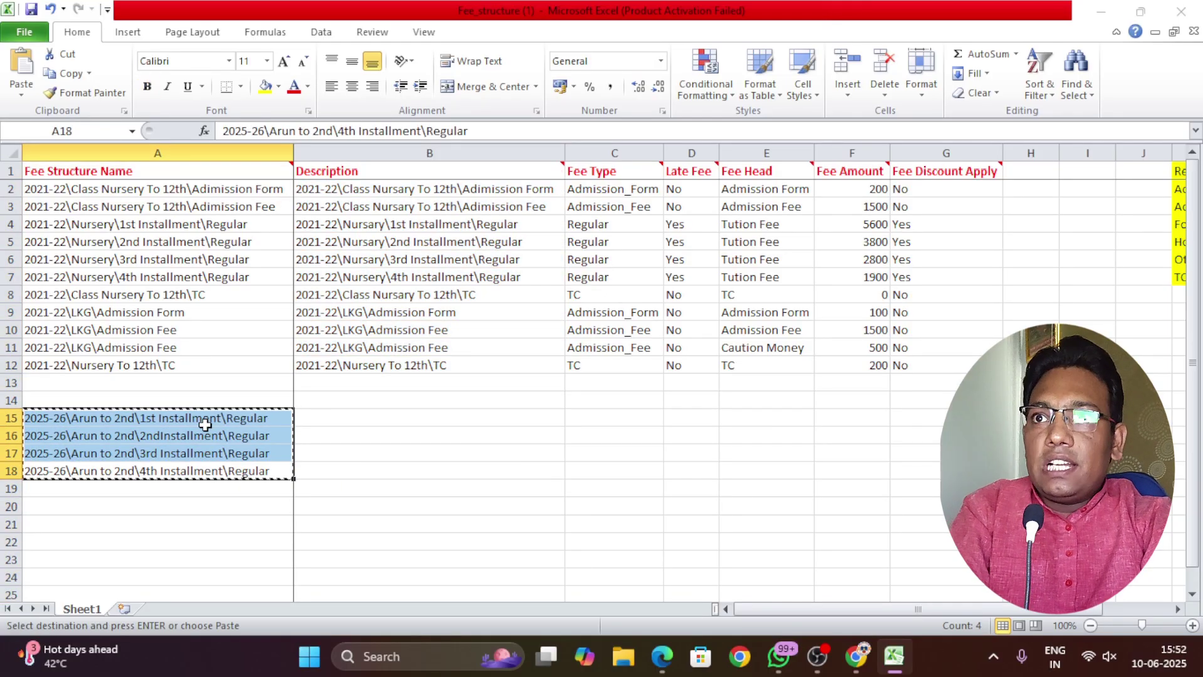
left_click(347, 414)
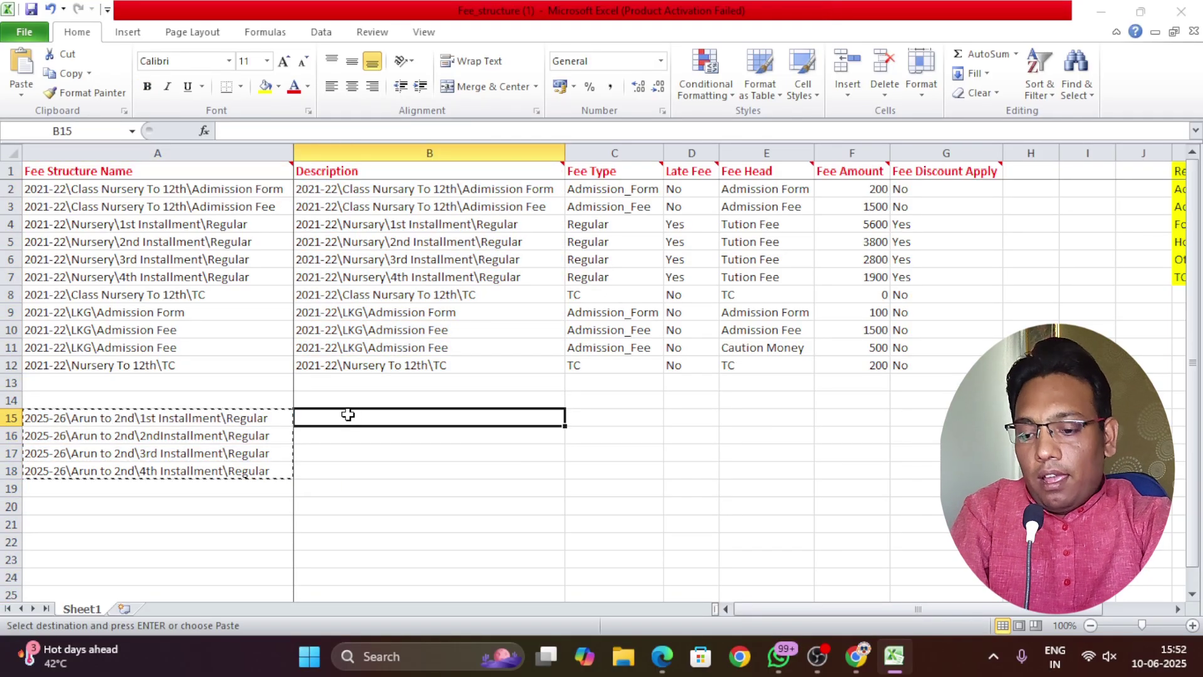
key("ctrl+v")
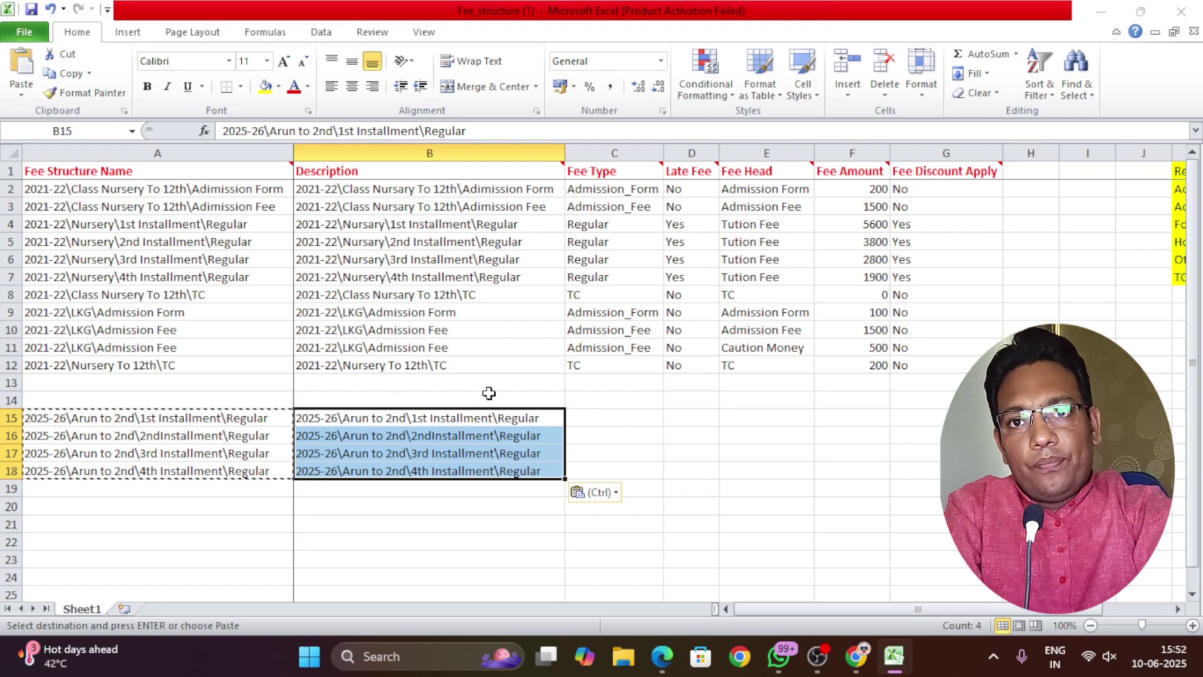
Set Fee Type to Regular for rows 15 and 16
scroll(488, 389, "down", 1)
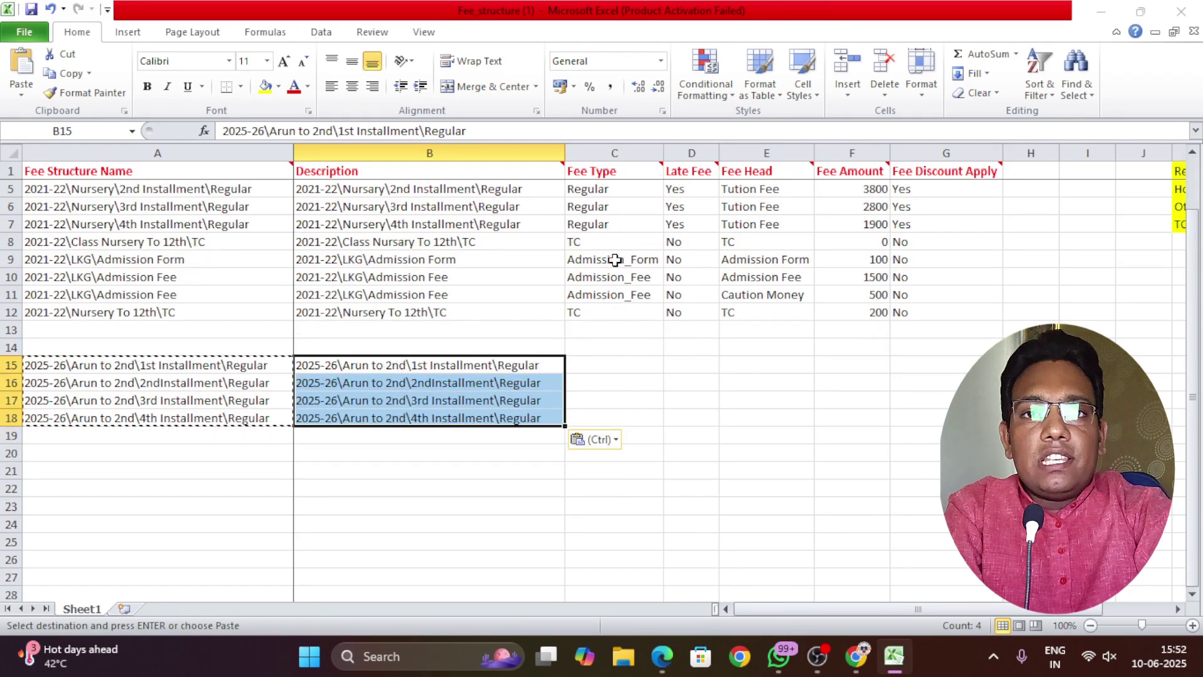
scroll(605, 326, "down", 1)
left_click(603, 319)
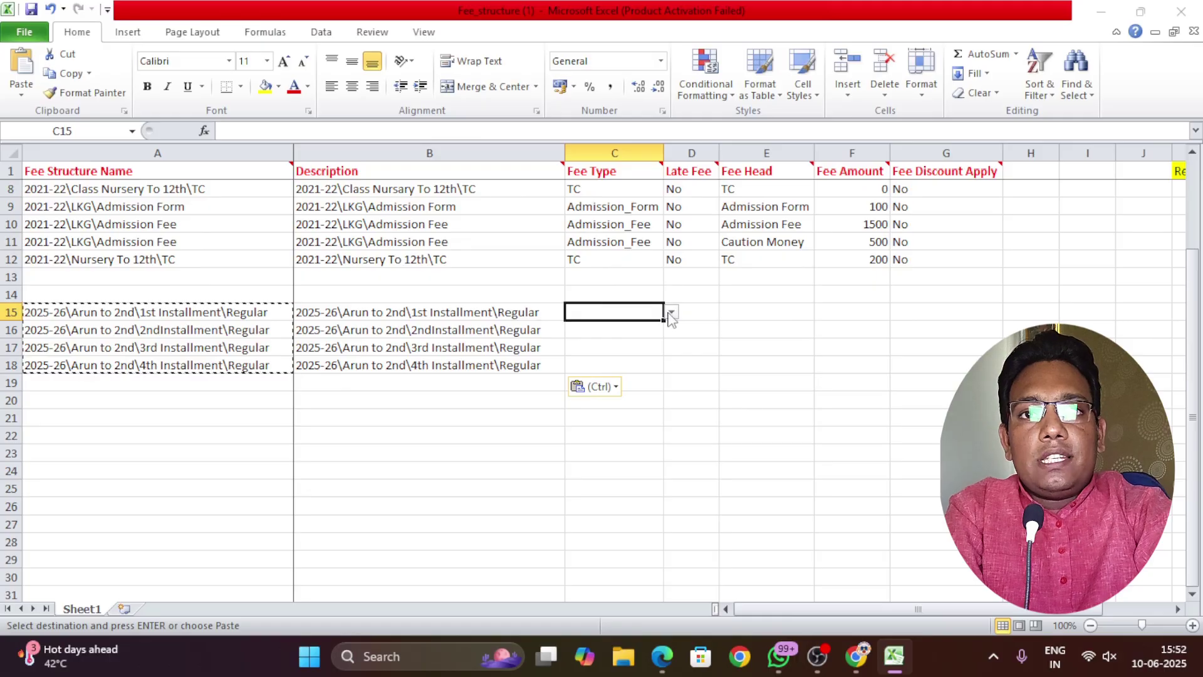
left_click(671, 312)
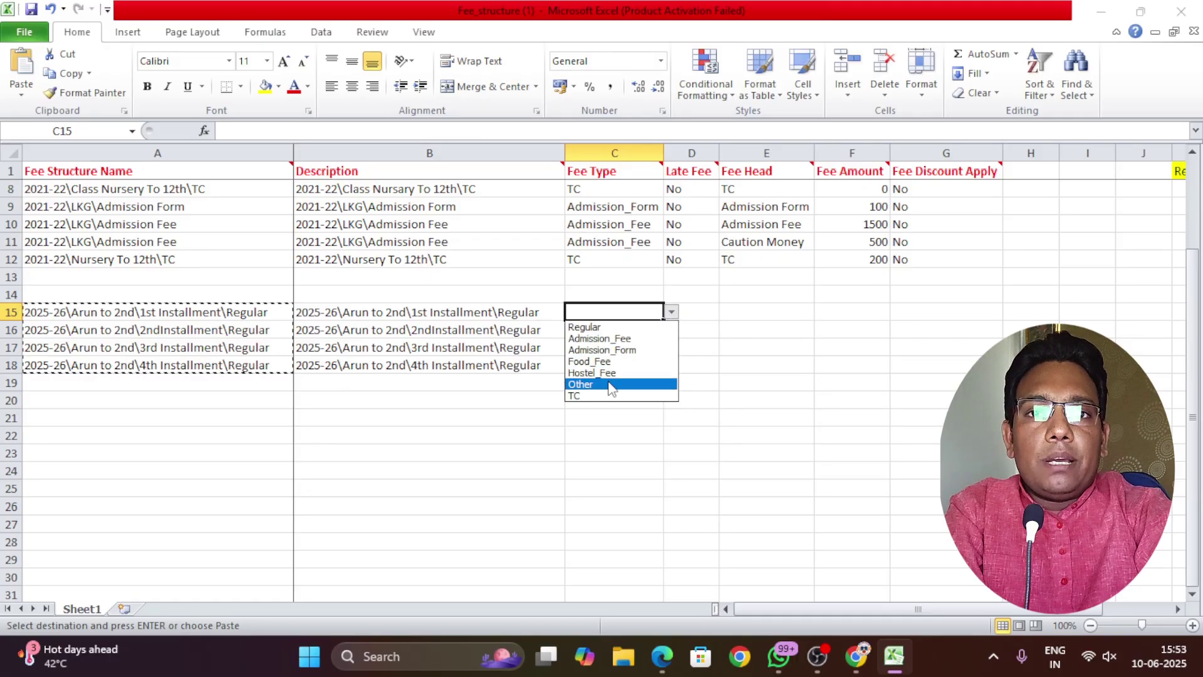
left_click(585, 326)
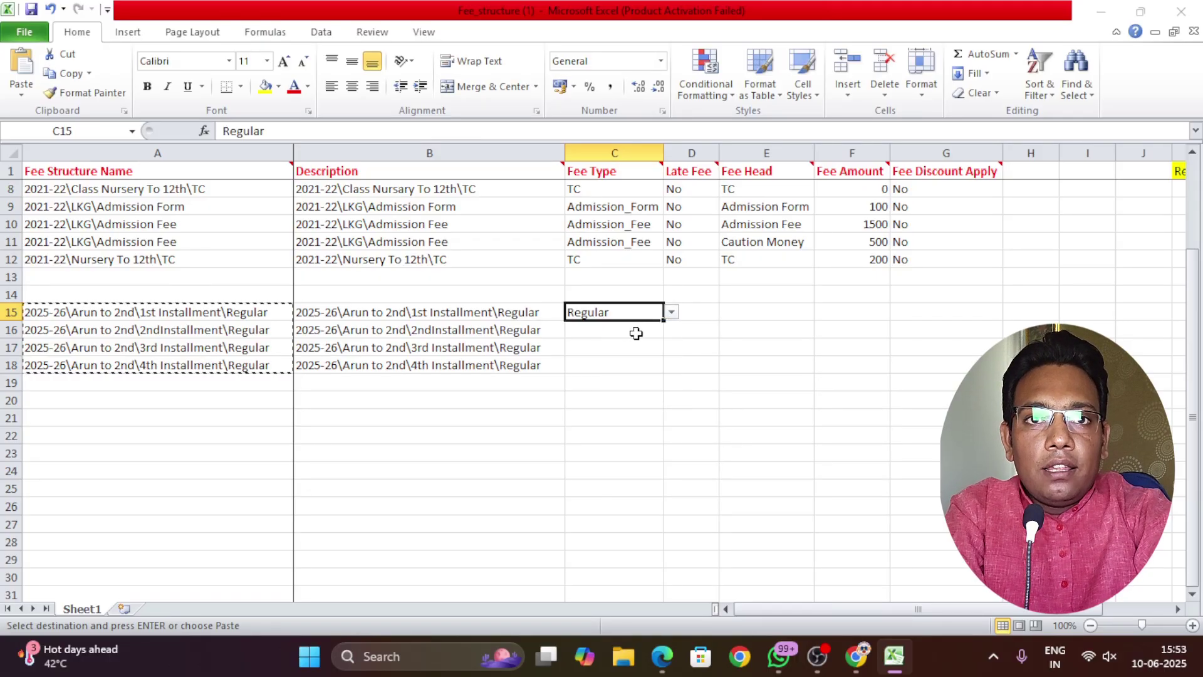
left_click(661, 330)
left_click(671, 330)
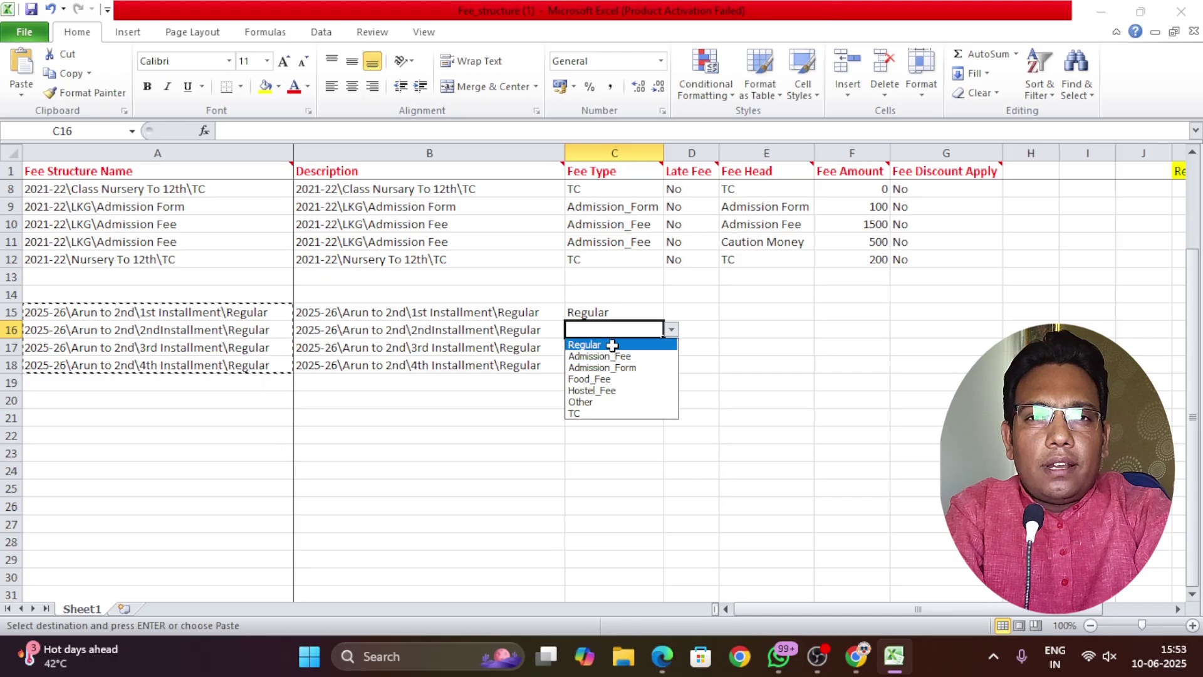
left_click(584, 345)
Set Fee Type to Regular for rows 17 and 18
left_click(652, 349)
left_click(671, 346)
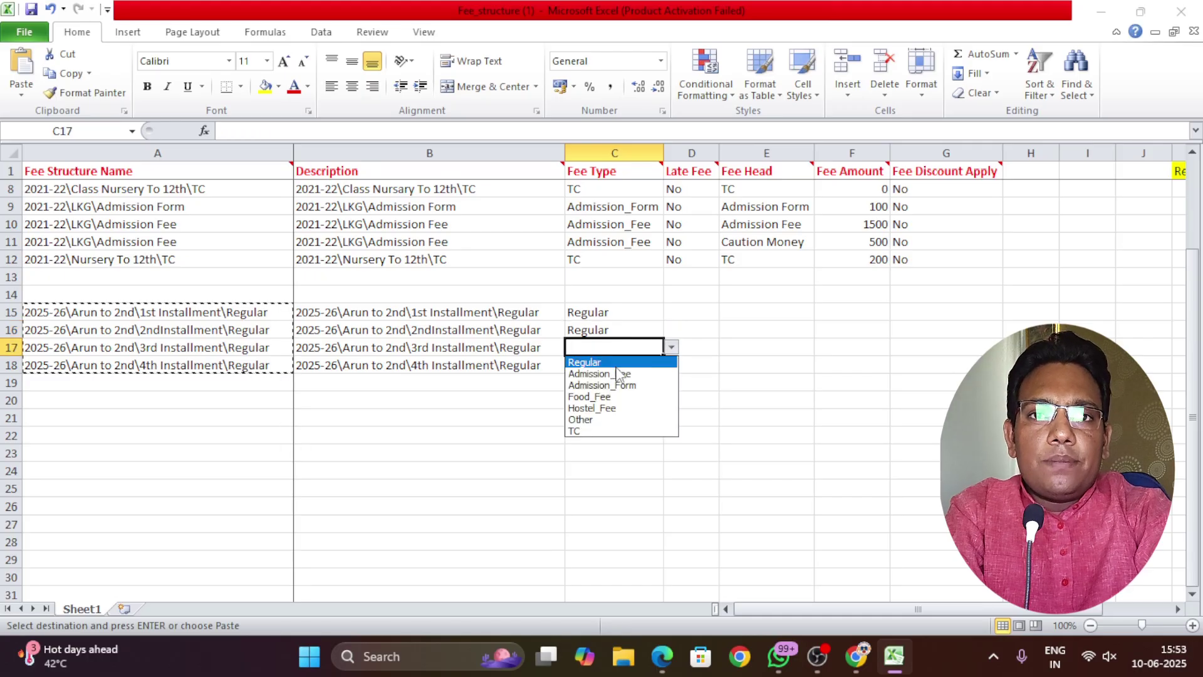
left_click(627, 361)
left_click(628, 363)
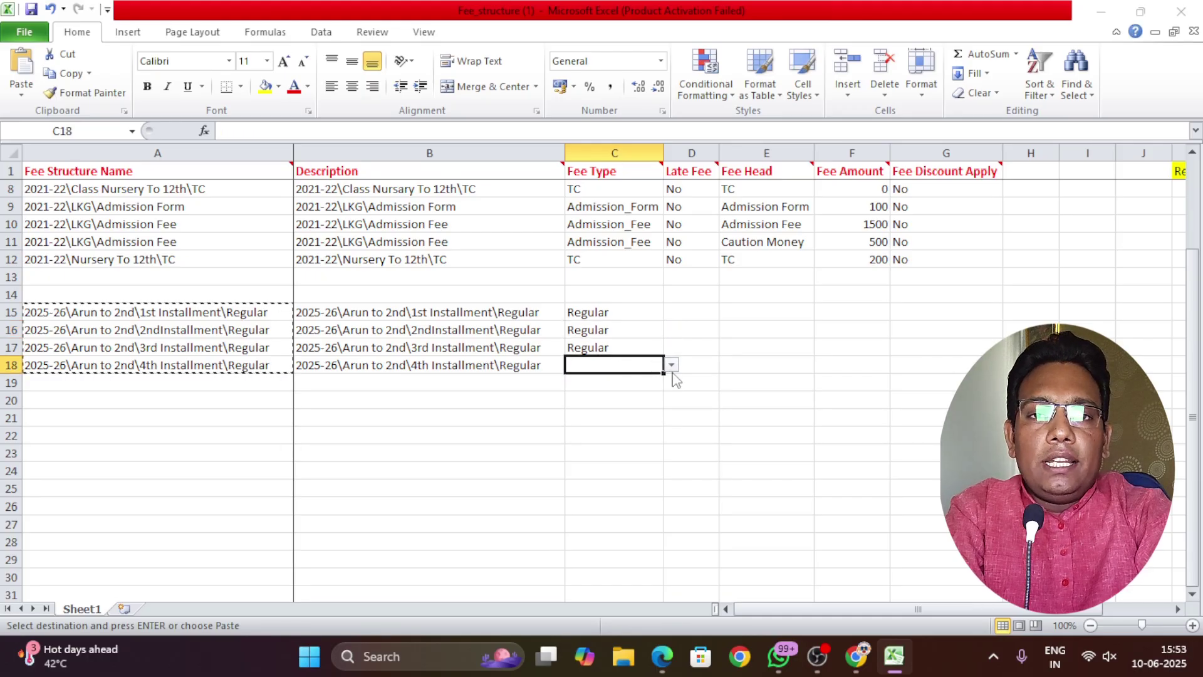
left_click(671, 365)
left_click(622, 380)
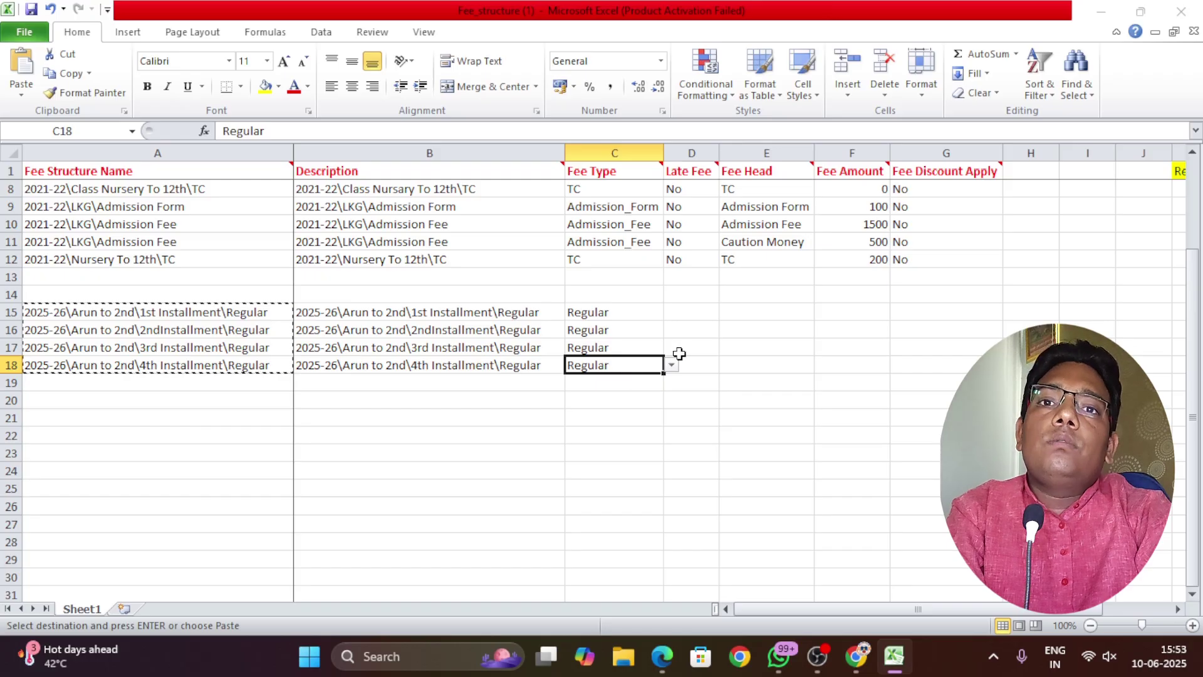
left_click(679, 350)
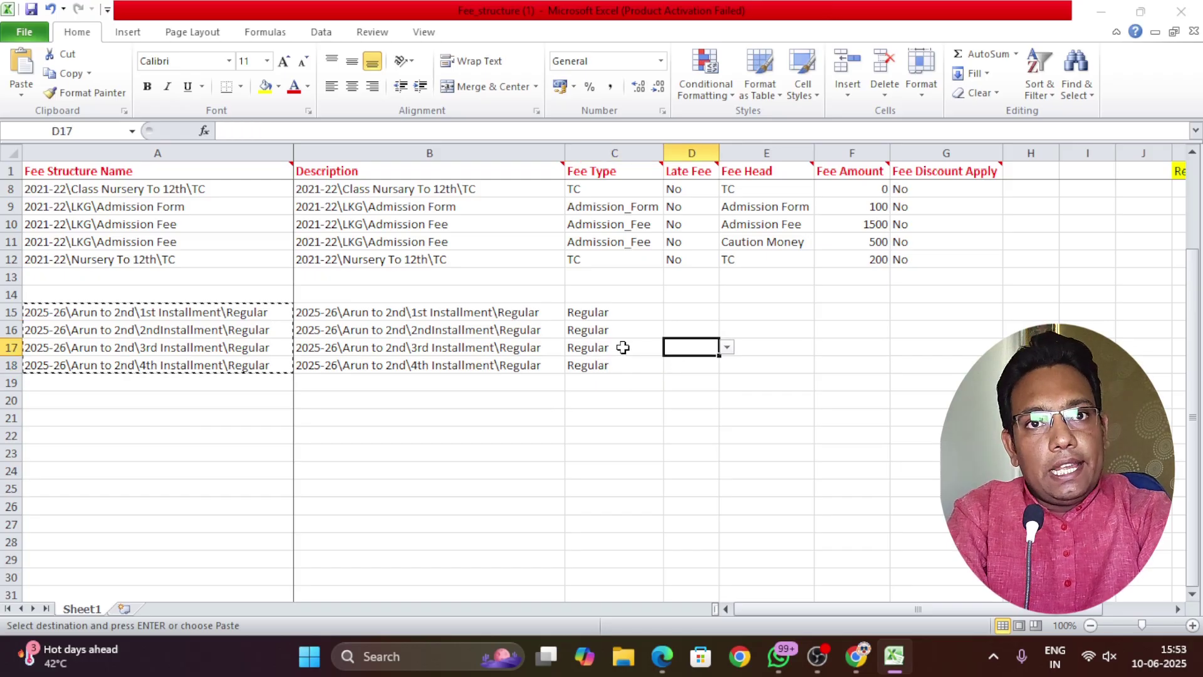
left_click(682, 312)
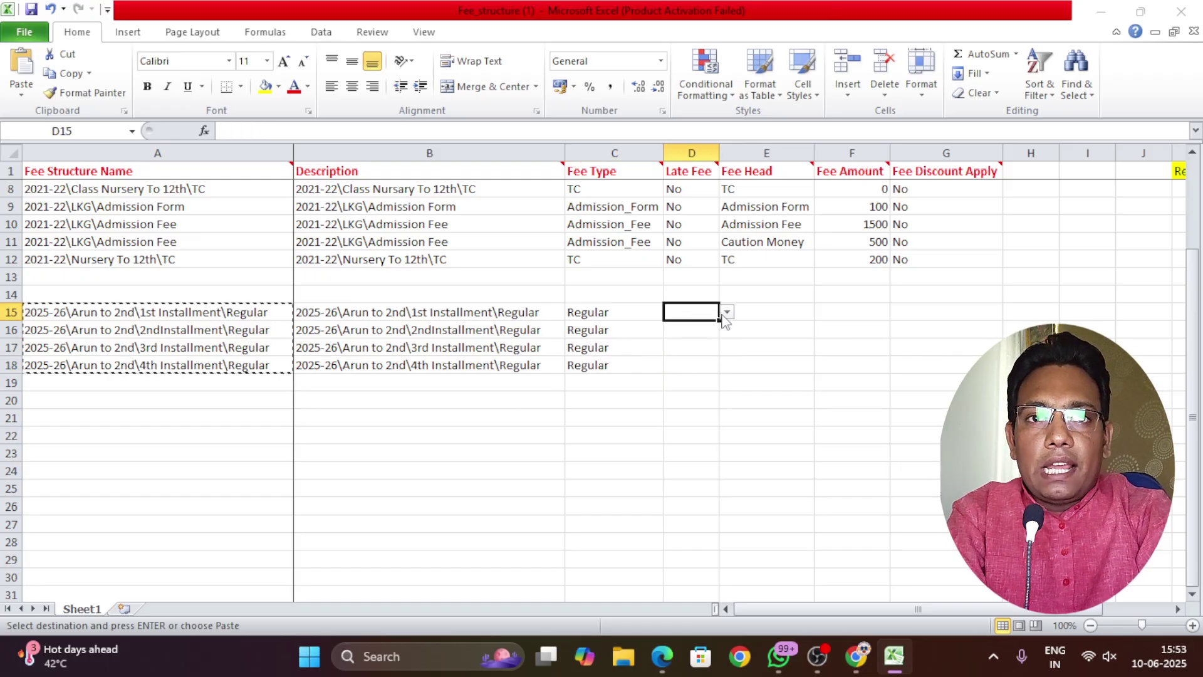
Set Late Fee to Yes for rows 15 through 18
left_click(726, 312)
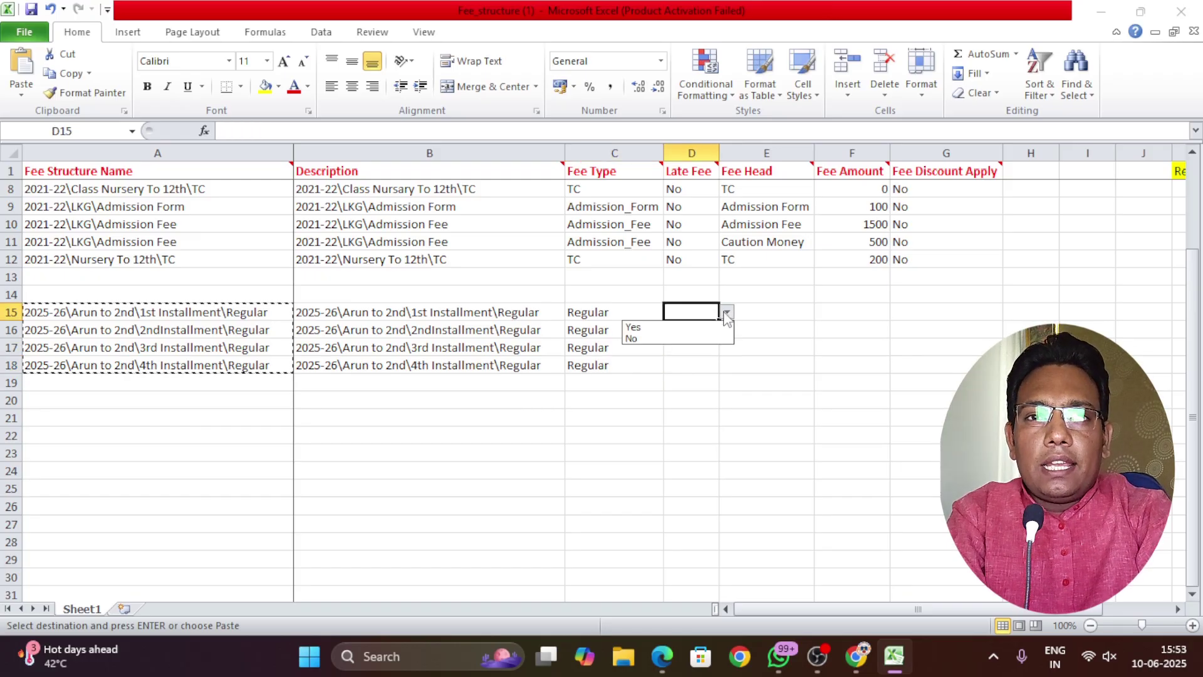
left_click(690, 327)
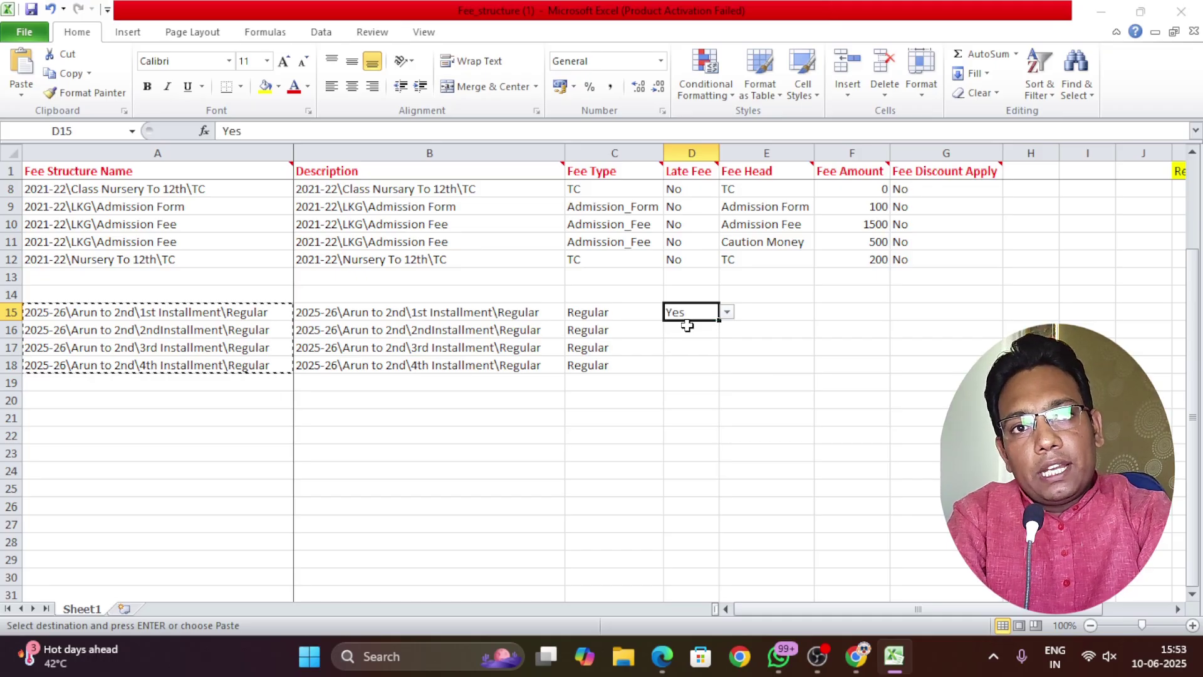
left_click(692, 329)
left_click(727, 330)
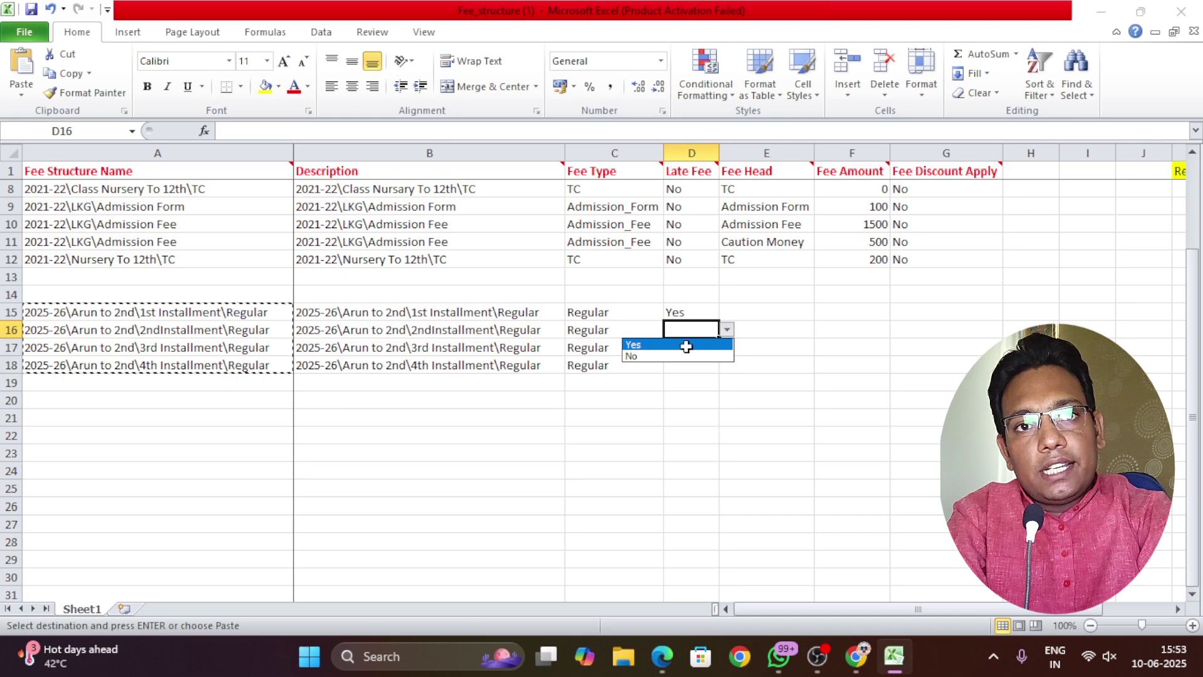
left_click(686, 344)
left_click(727, 348)
left_click(683, 361)
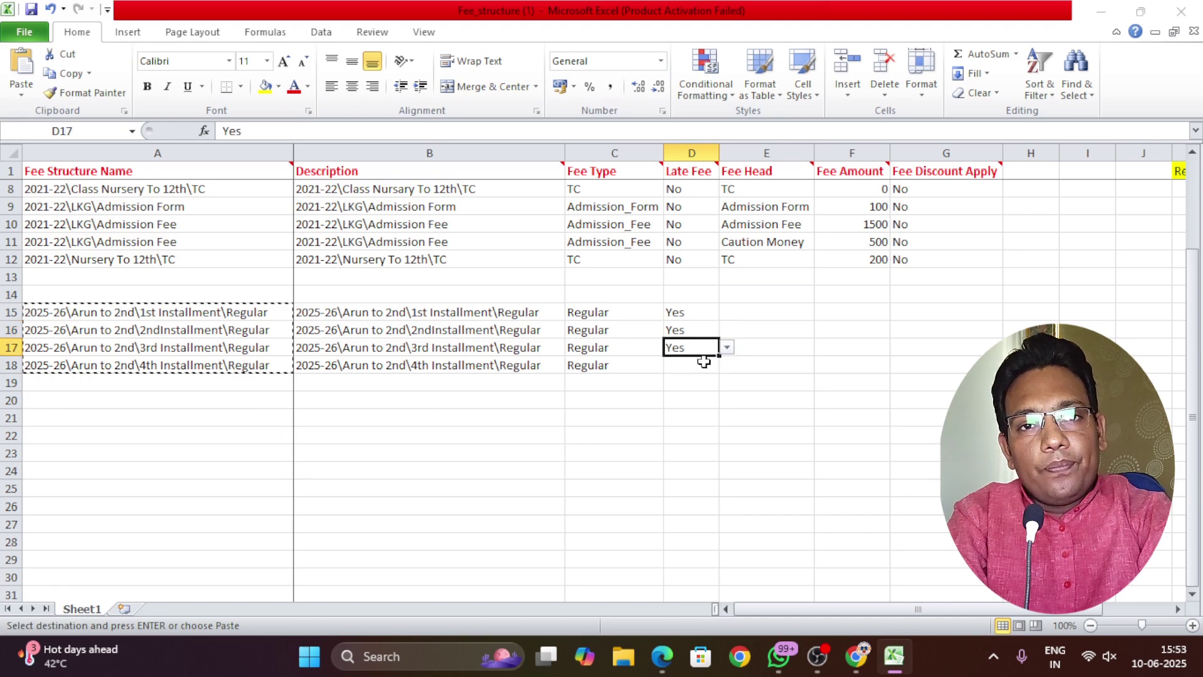
left_click(699, 365)
left_click(726, 364)
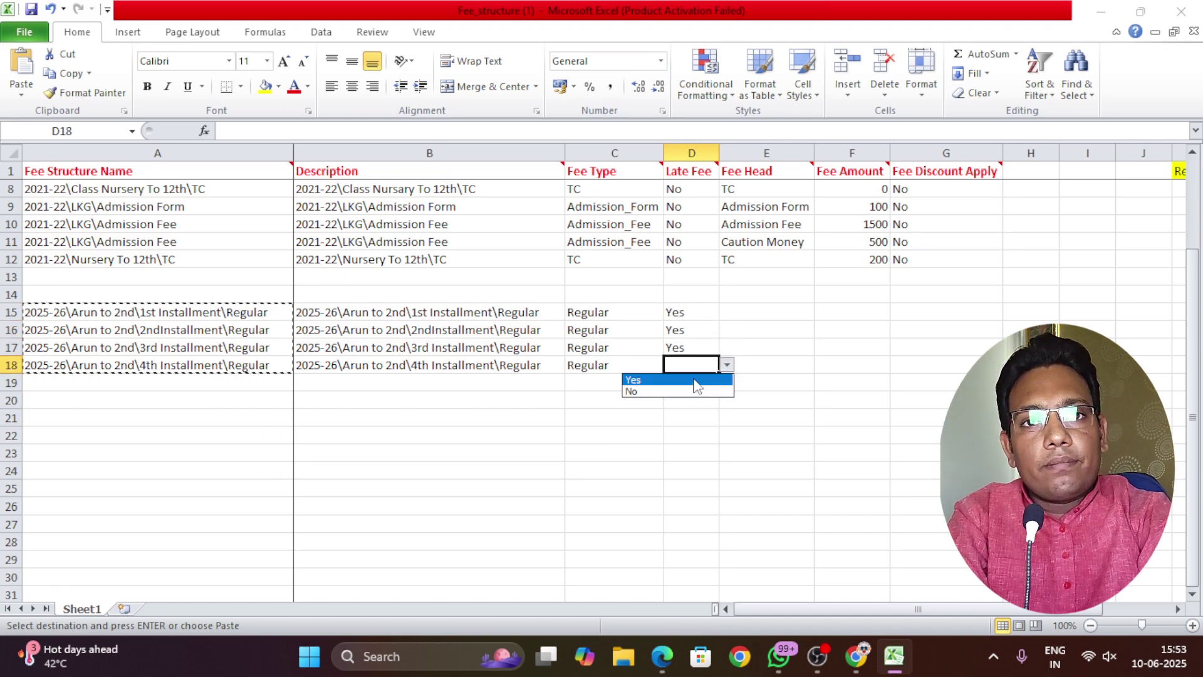
left_click(682, 378)
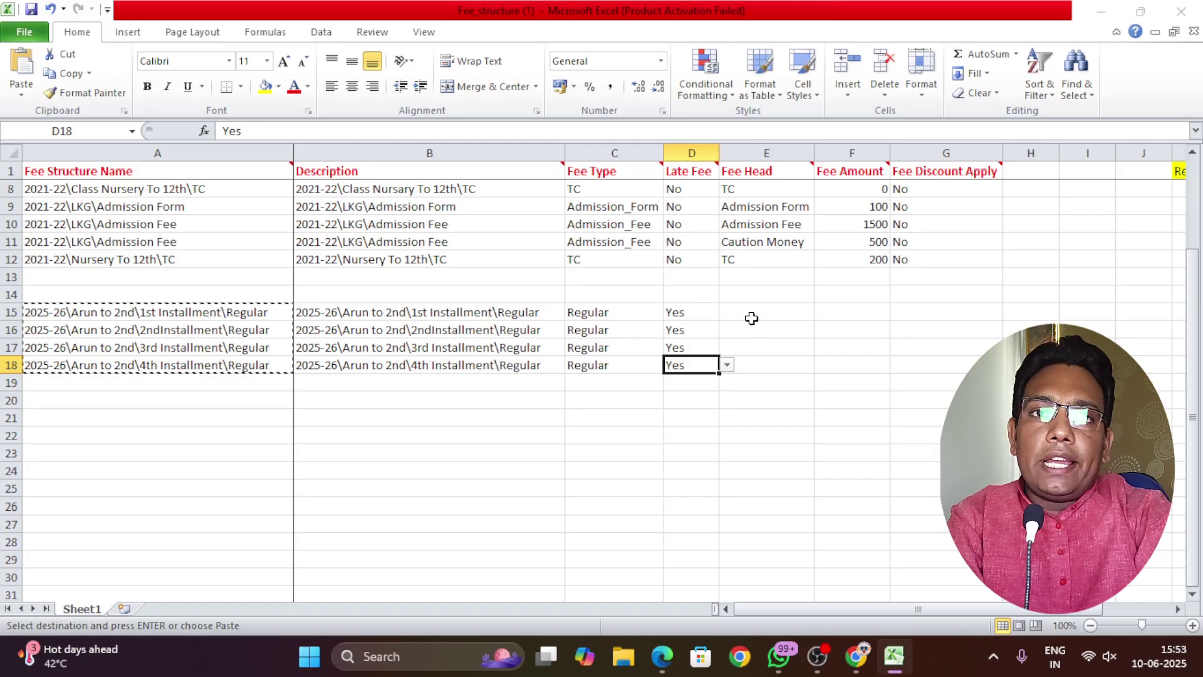
Set the Fee Head of rows 15 through 18 to Tution Fee
left_click(752, 316)
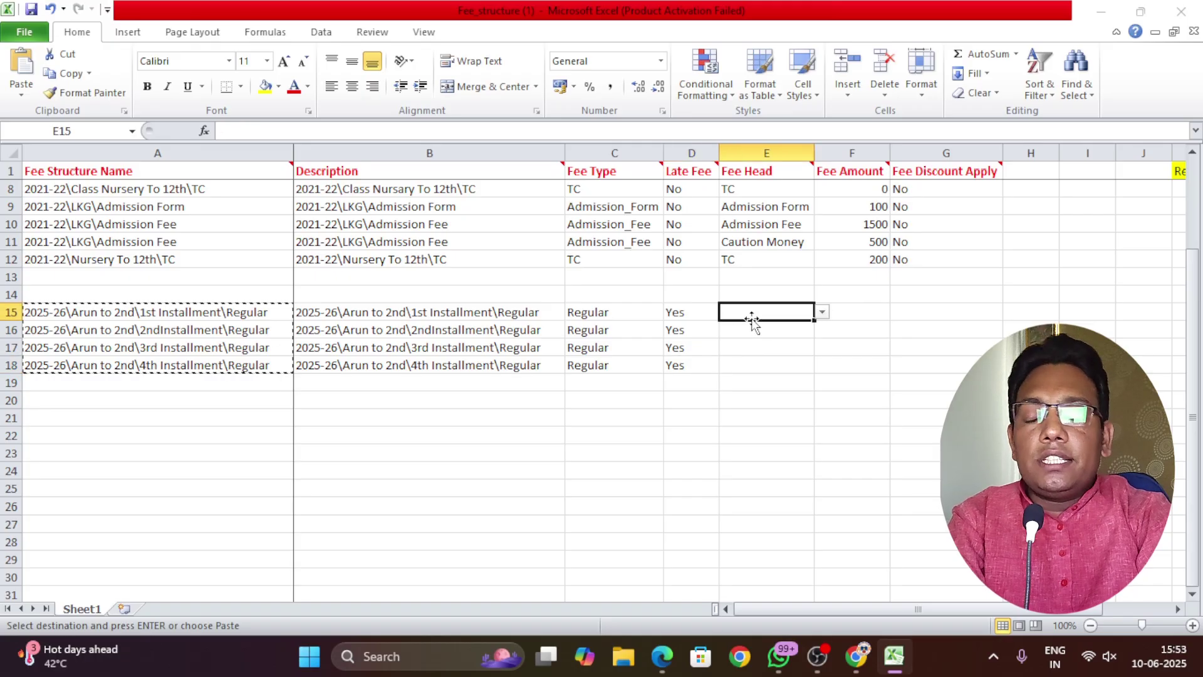
left_click(821, 313)
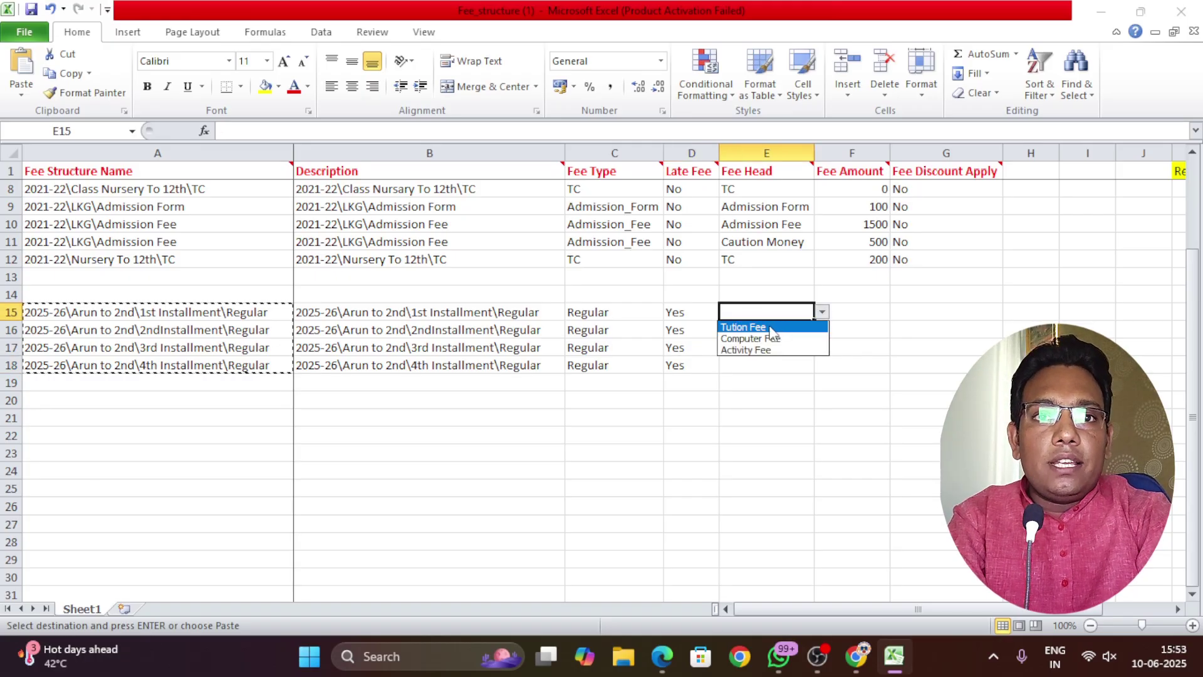
left_click(771, 326)
left_click(780, 332)
left_click(822, 330)
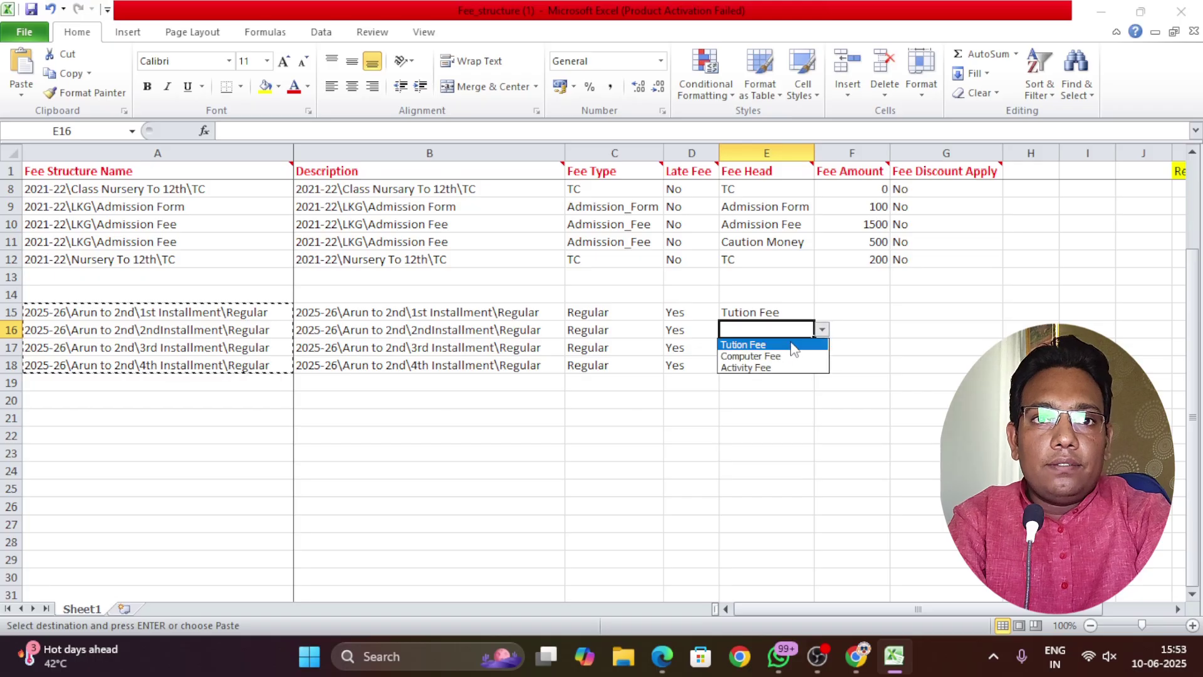
left_click(779, 344)
key("Down")
left_click(822, 348)
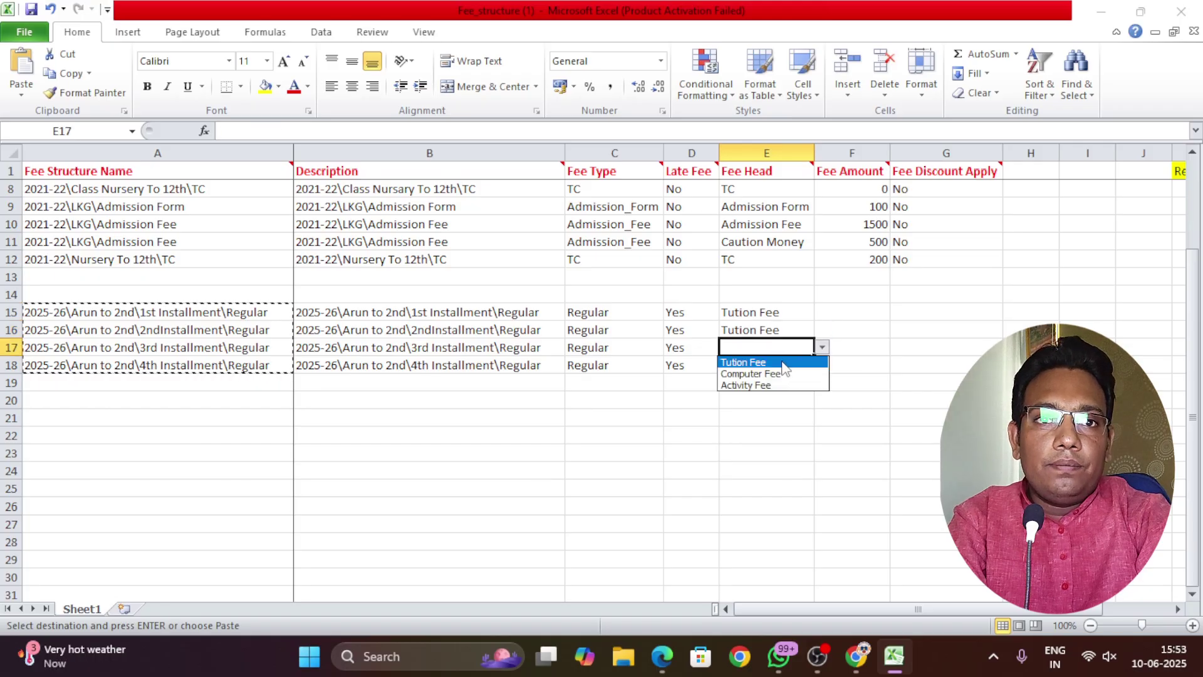
left_click(781, 362)
key("Down")
left_click(822, 365)
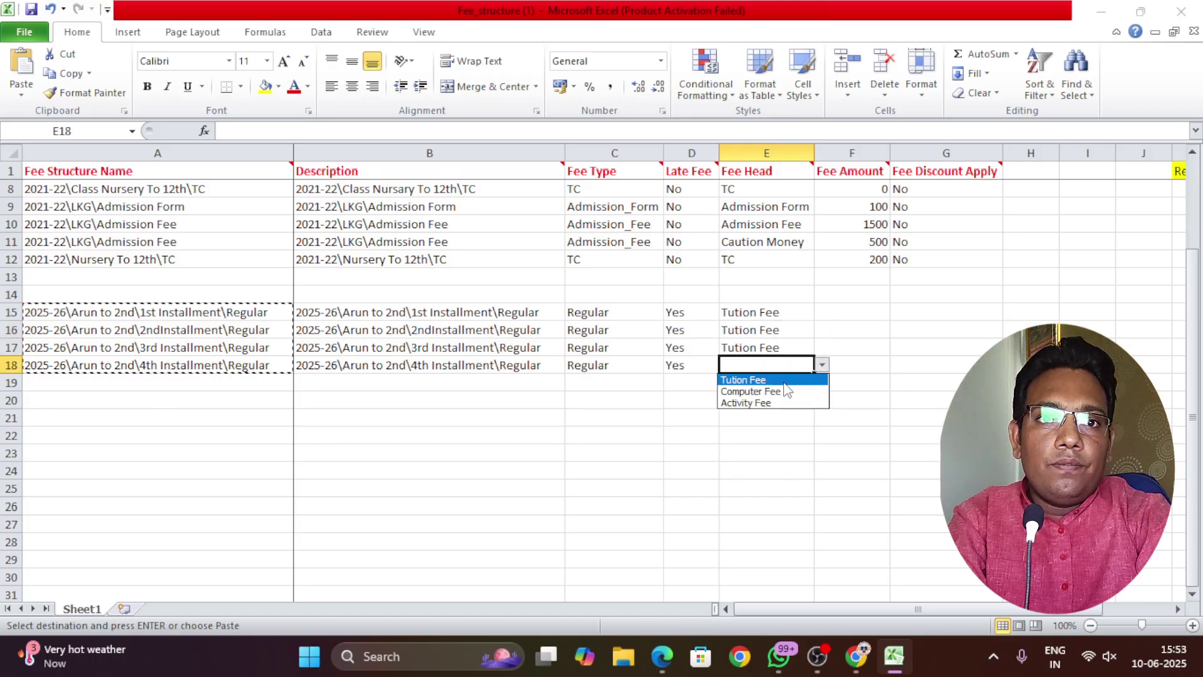
left_click(777, 379)
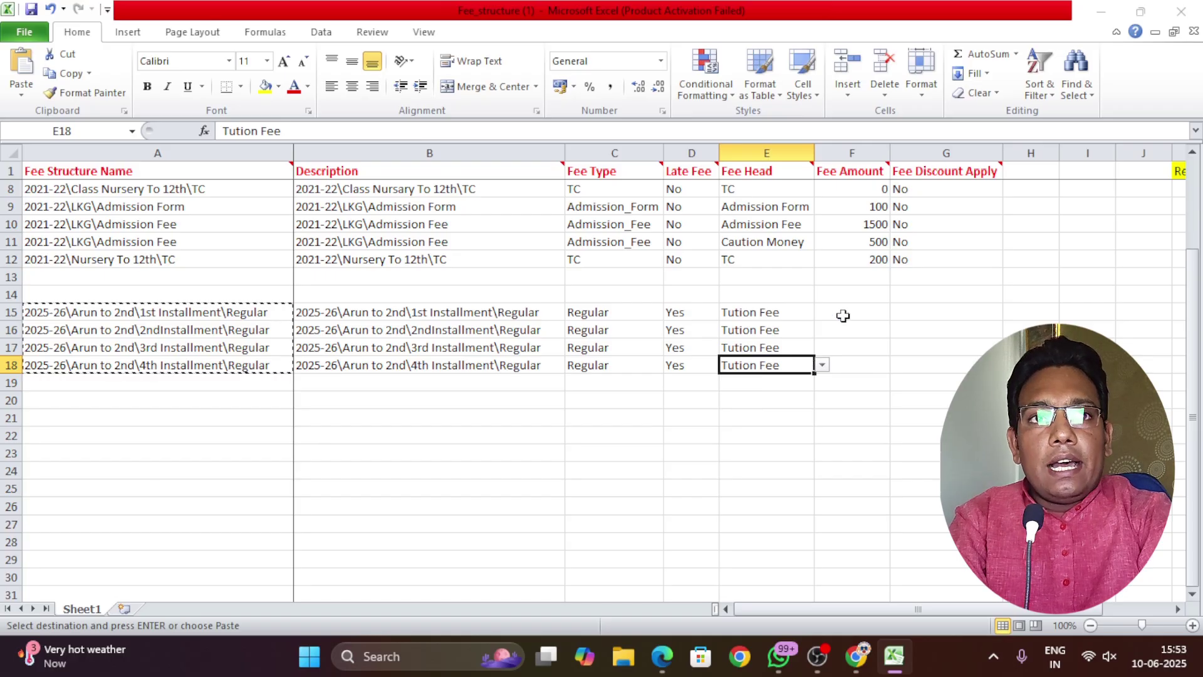
Enter Fee Amounts 1000, 1500, 2000 and 2500 in cells F15 to F18
left_click(844, 314)
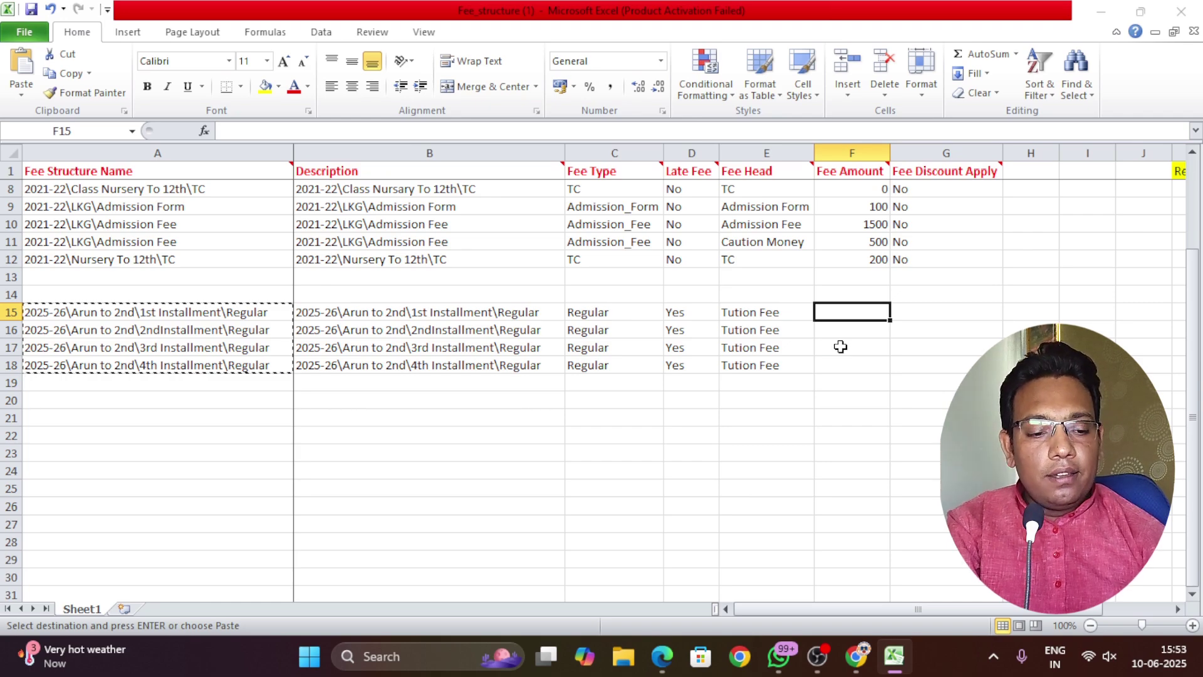
type("100")
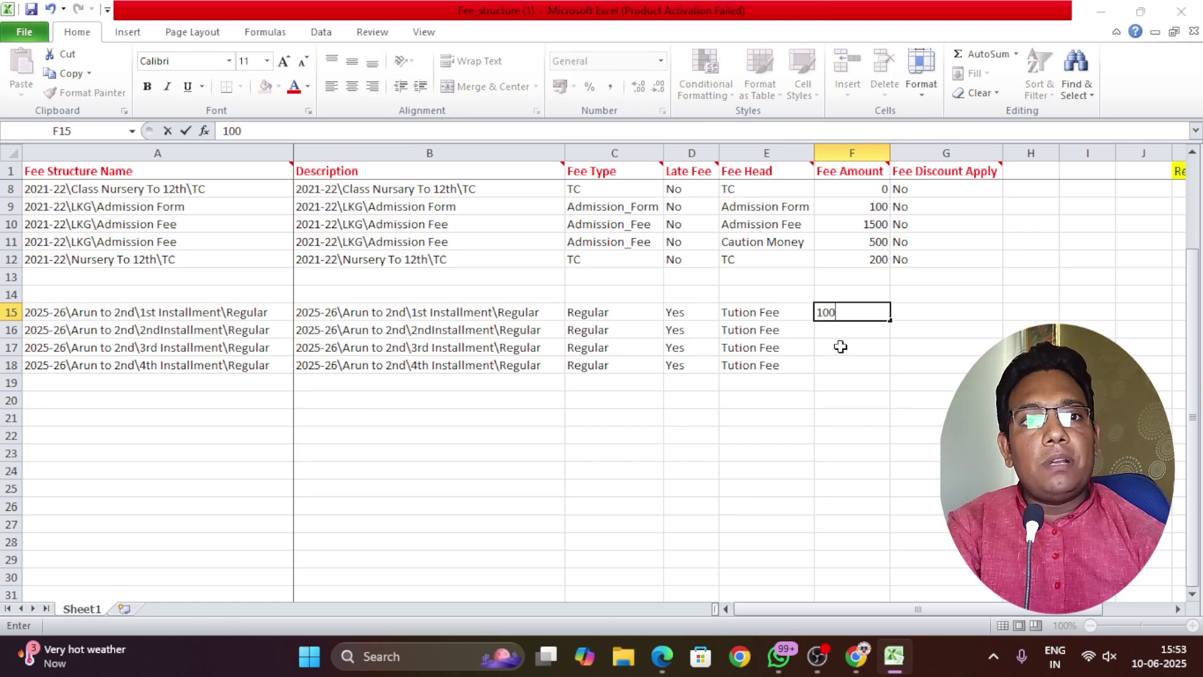
type("0")
key("Return")
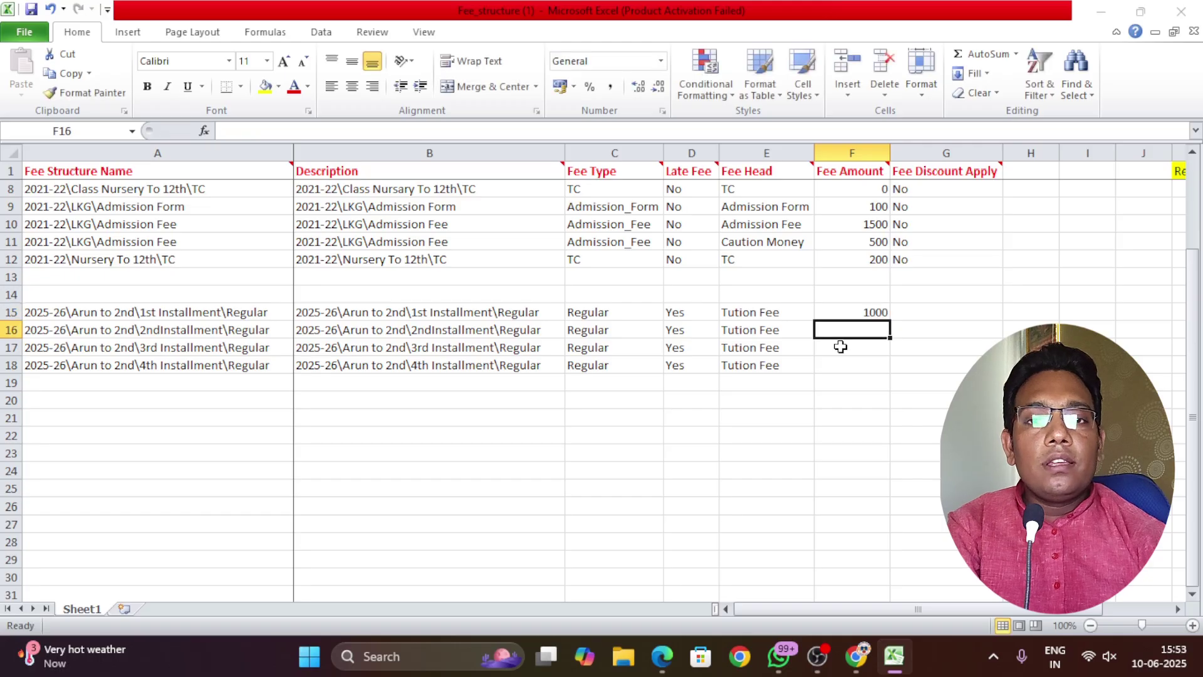
type("1500")
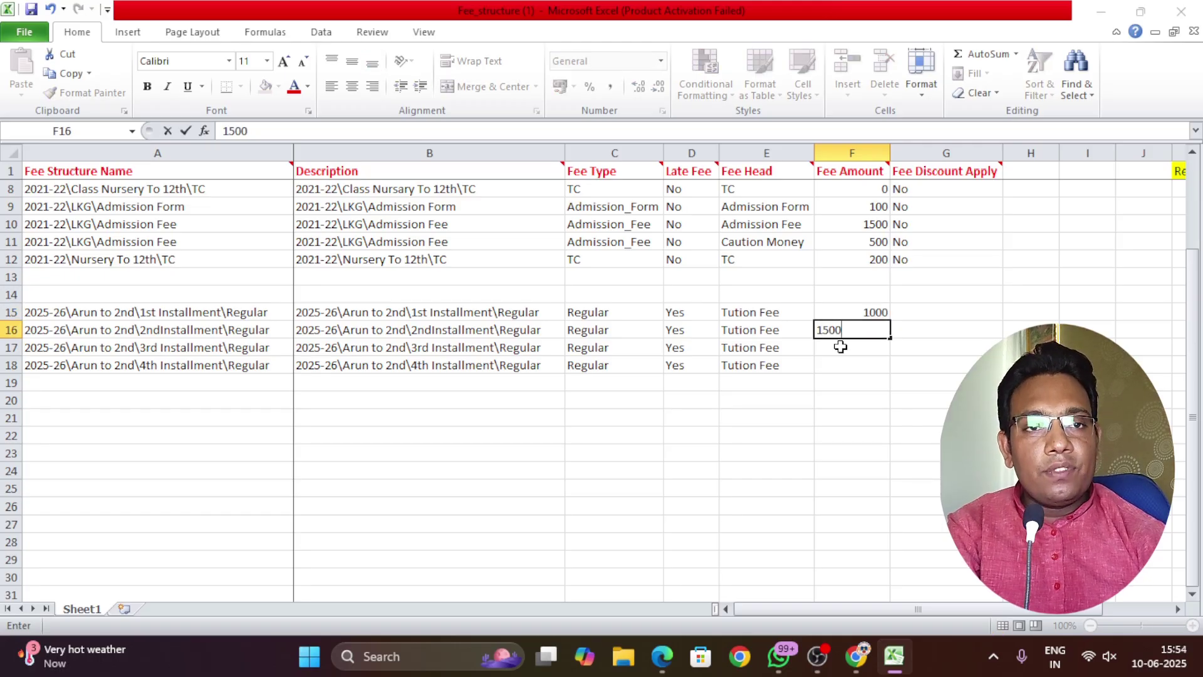
key("Return")
type("2000")
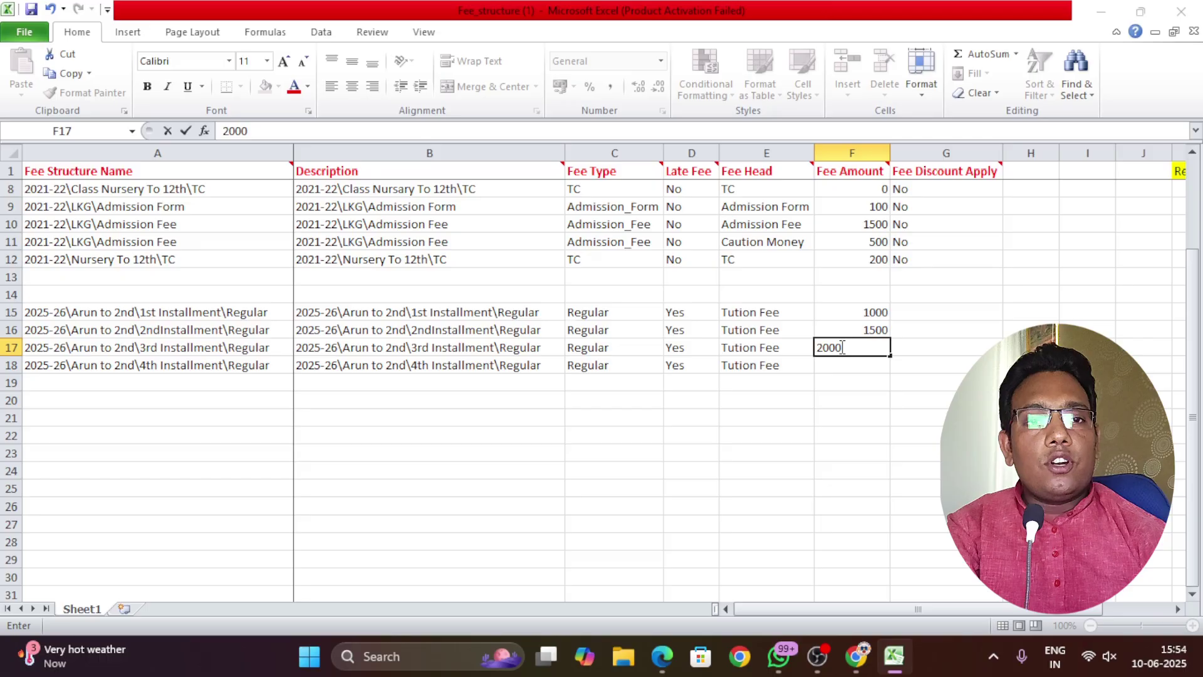
key("Return")
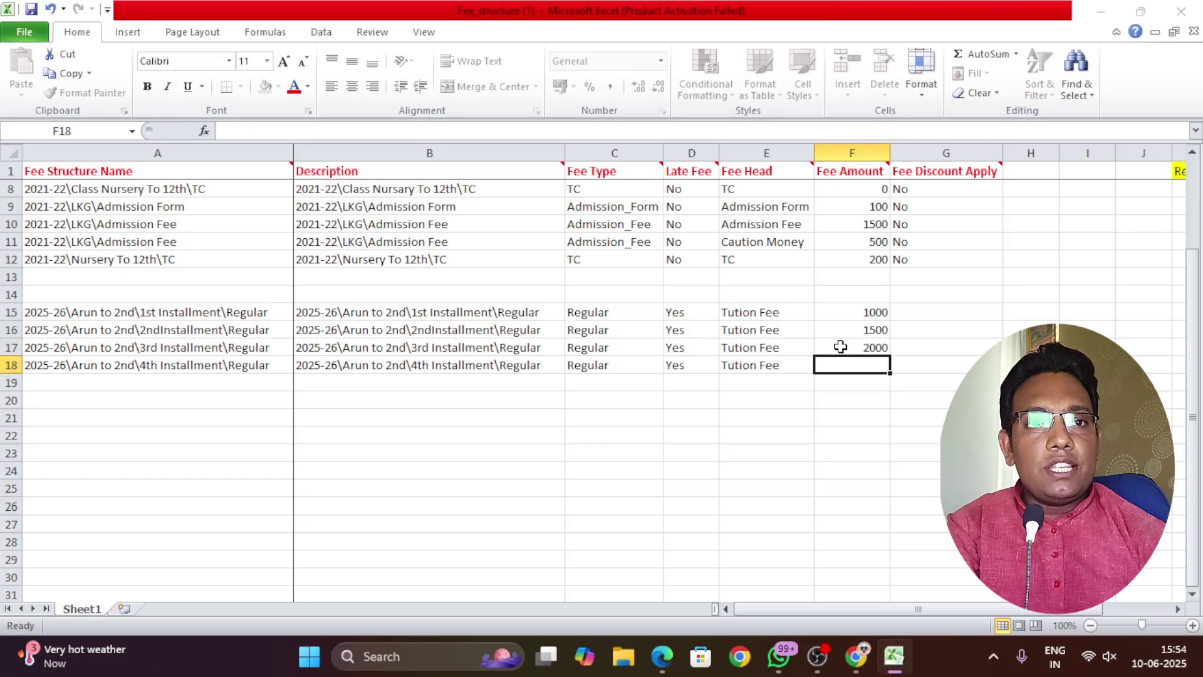
type("2500")
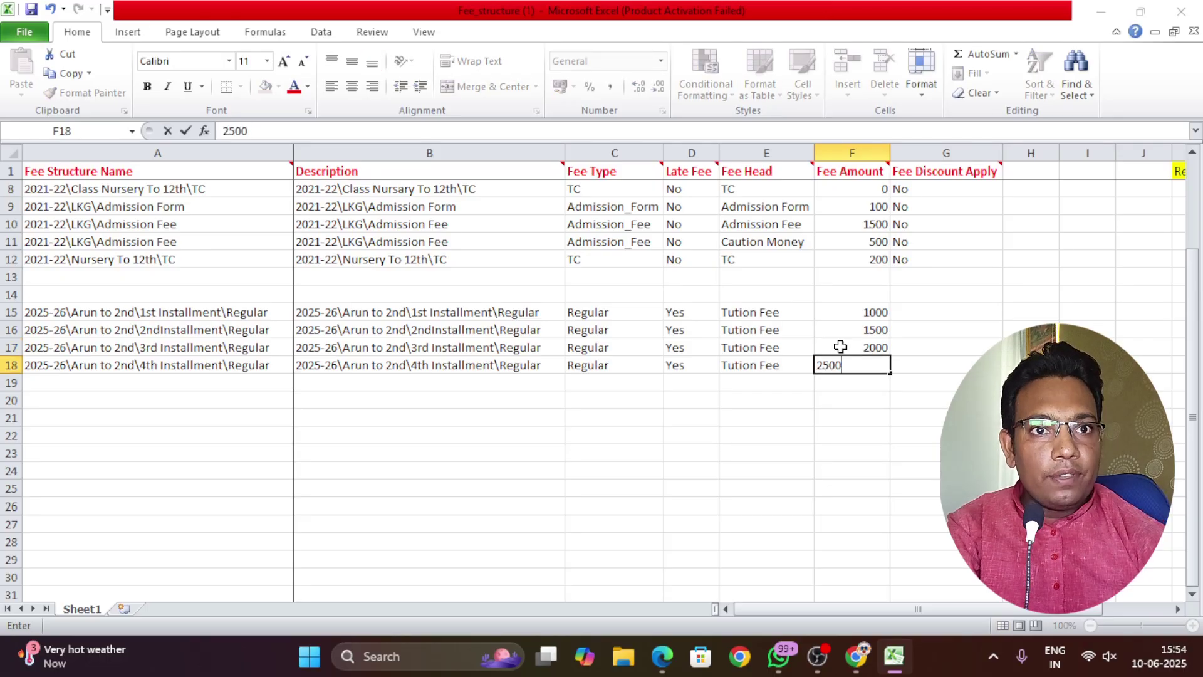
left_click(934, 367)
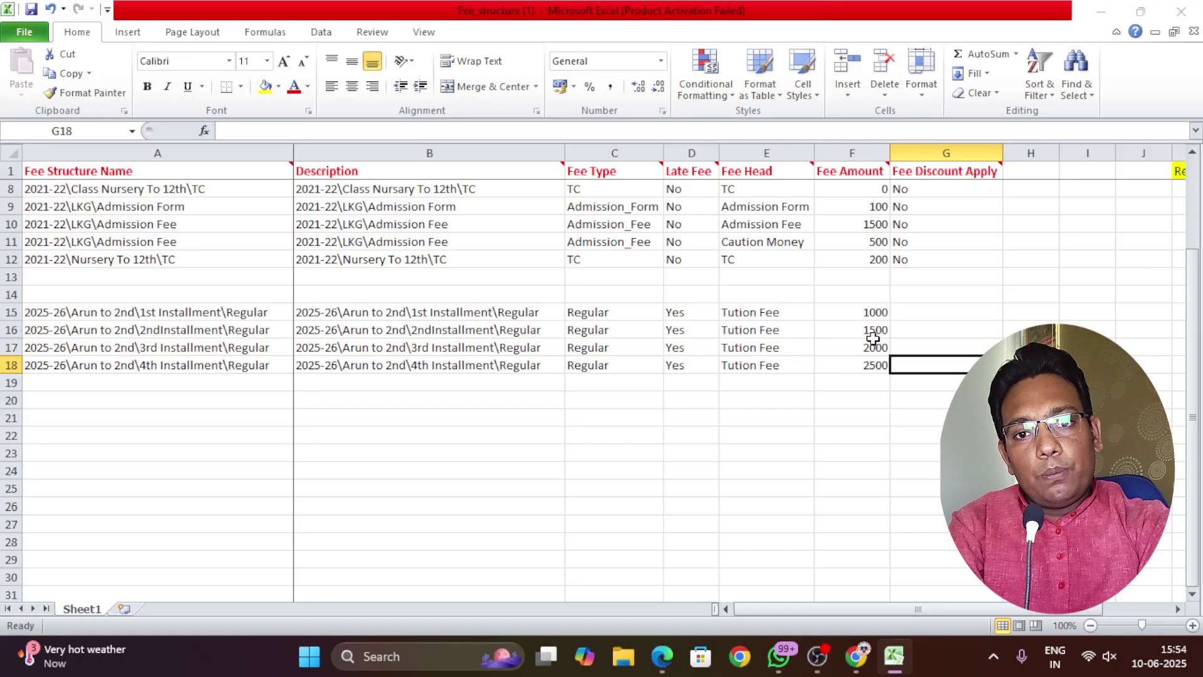
left_click_drag(864, 313, 865, 366)
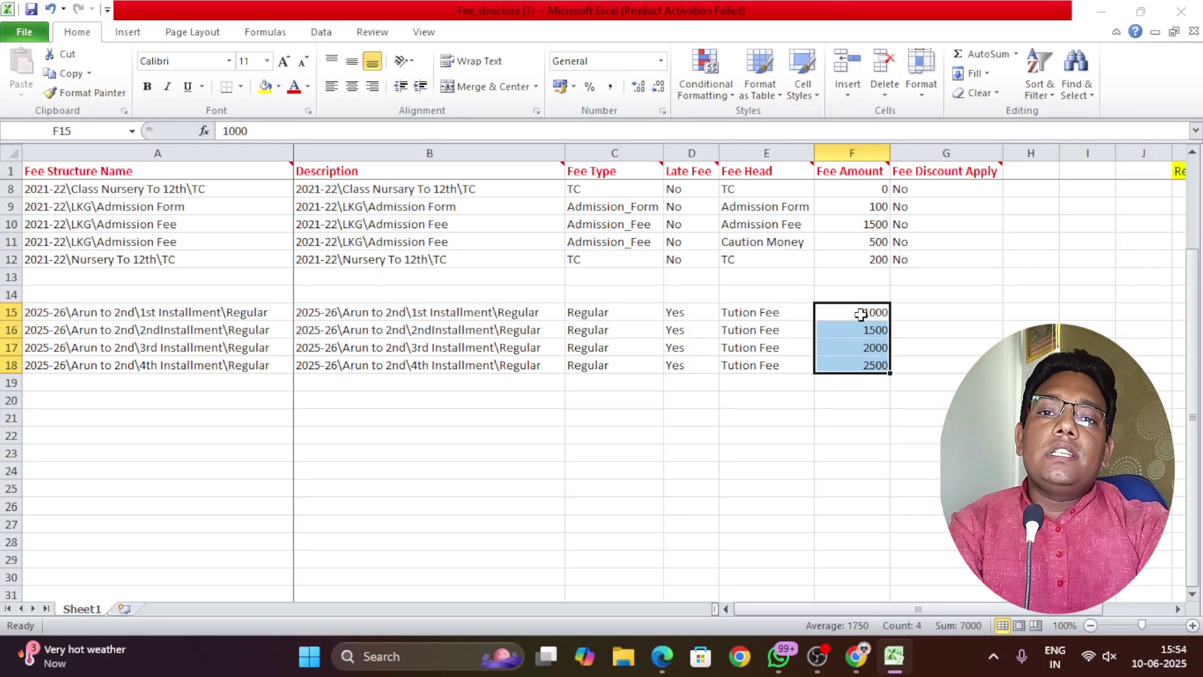
Choose Yes for Fee Discount Apply in cells G15 through G18
left_click(861, 314)
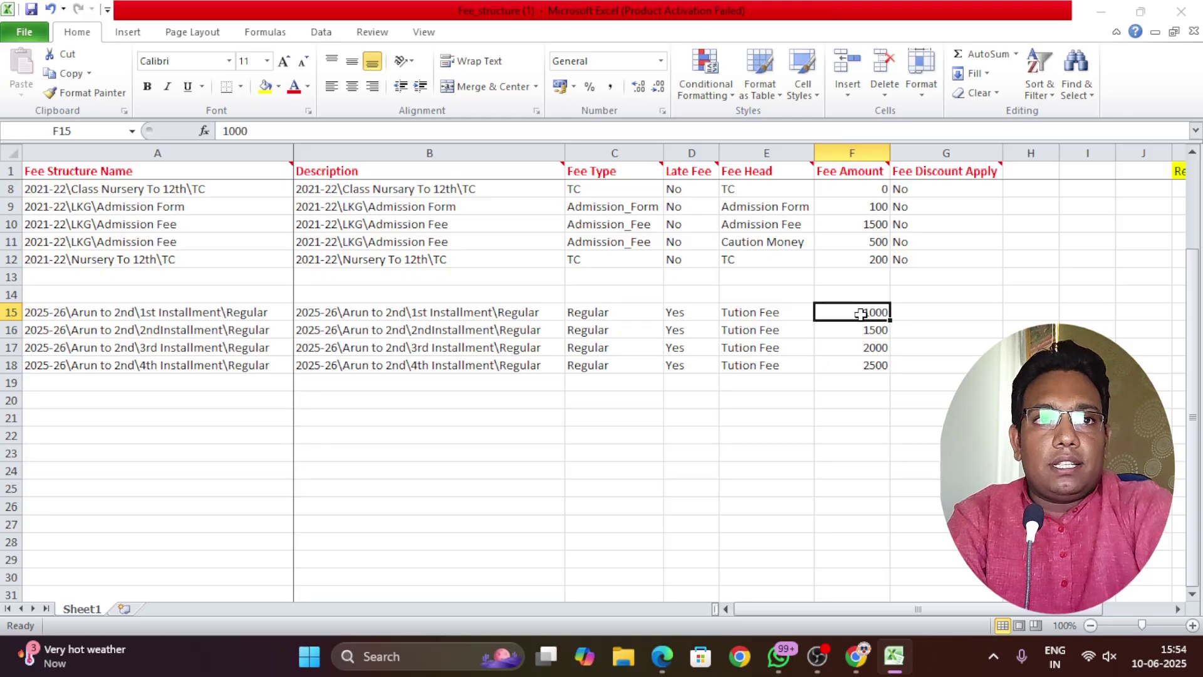
left_click(928, 314)
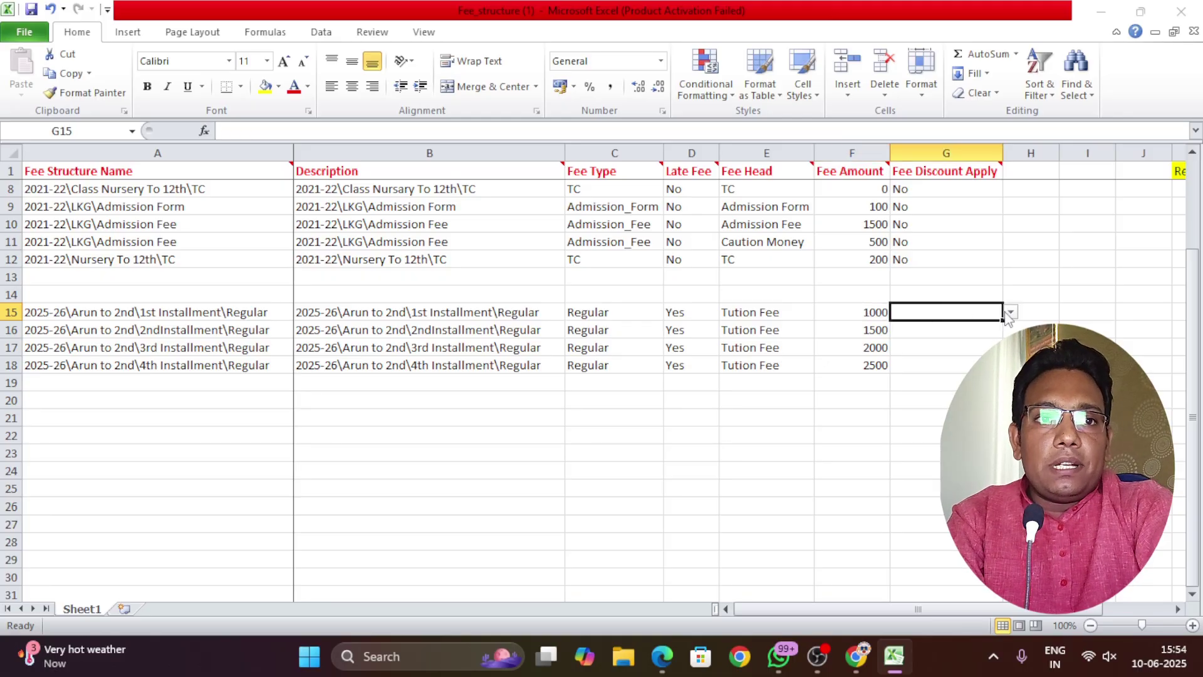
left_click(1010, 312)
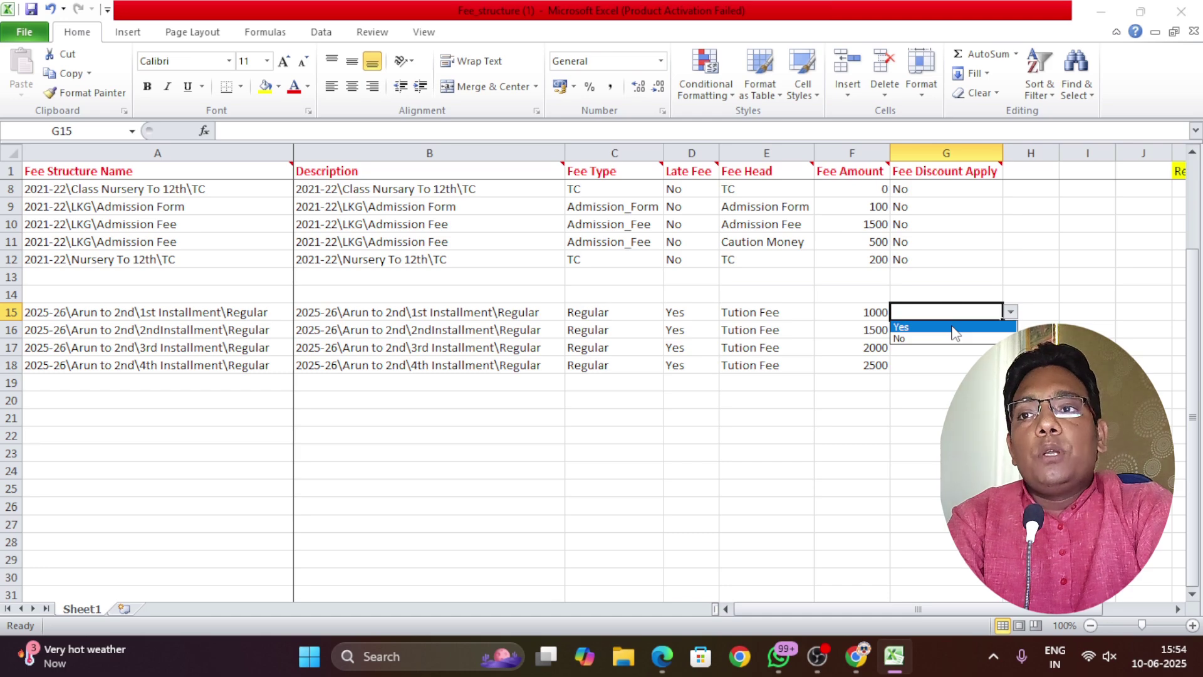
left_click(951, 329)
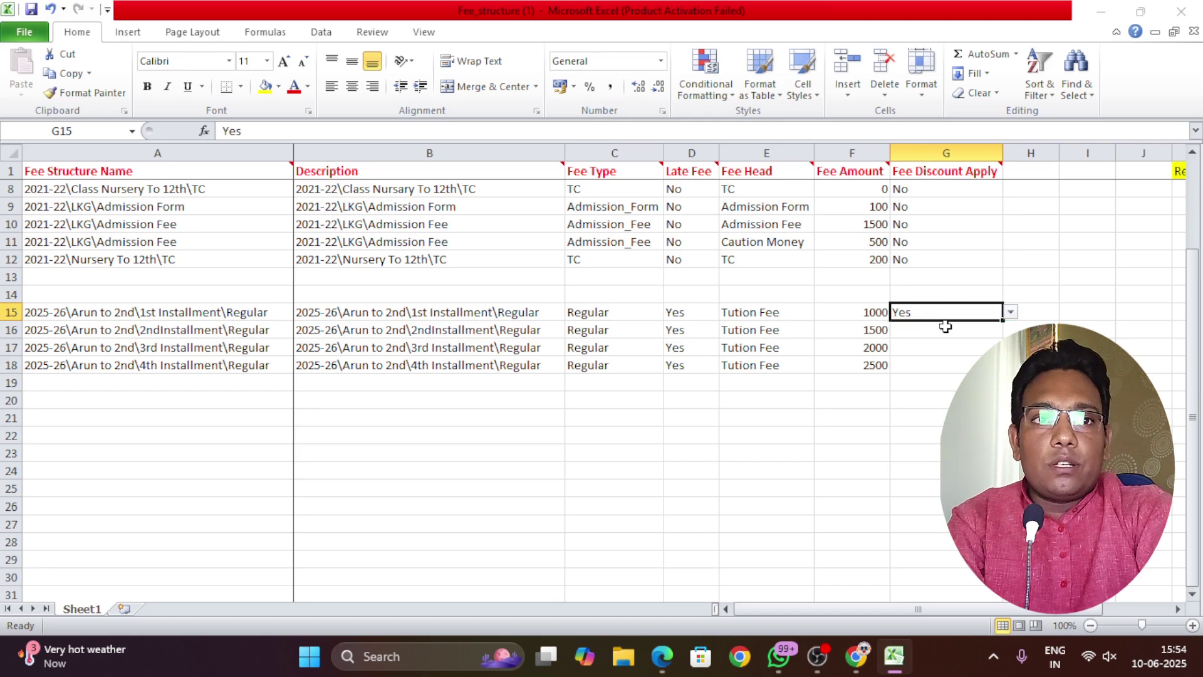
left_click(969, 327)
left_click(1010, 330)
left_click(971, 344)
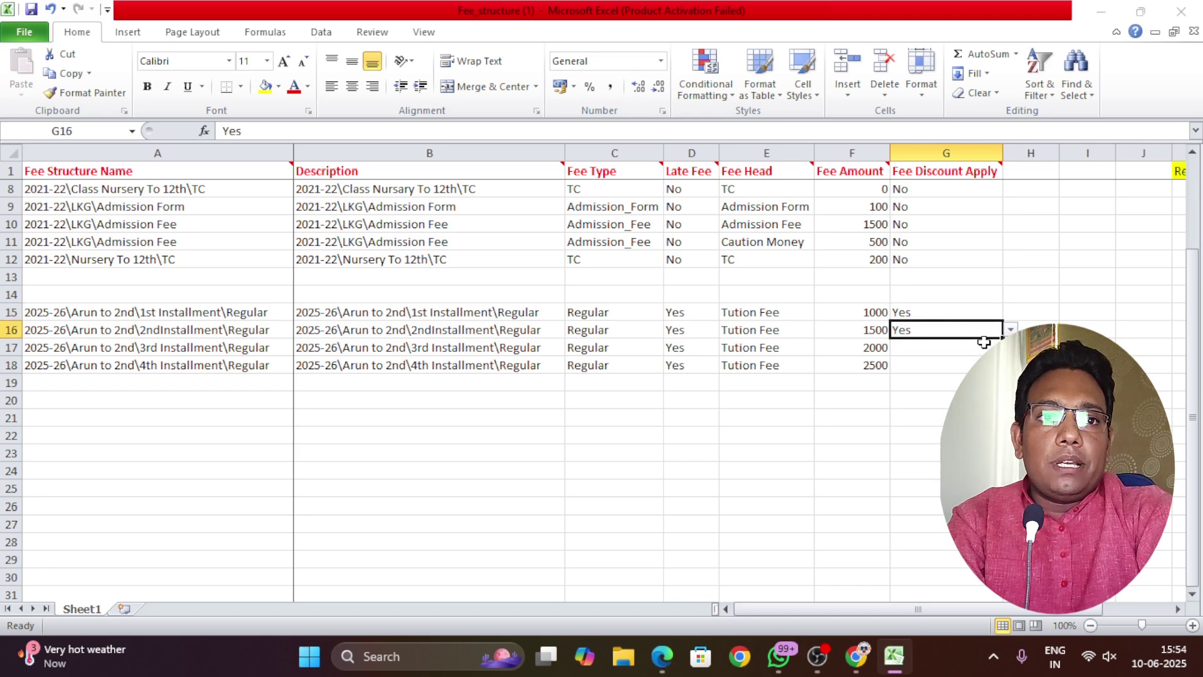
left_click(983, 347)
left_click(1010, 348)
left_click(952, 362)
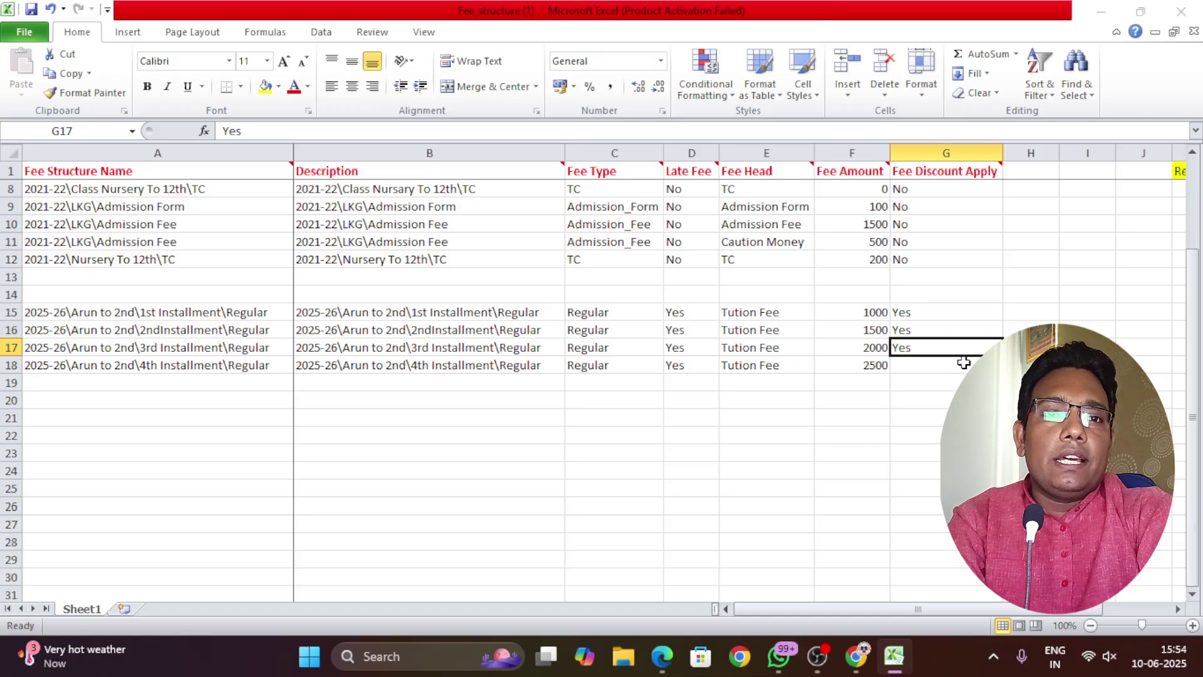
left_click(959, 365)
left_click(1010, 365)
left_click(952, 380)
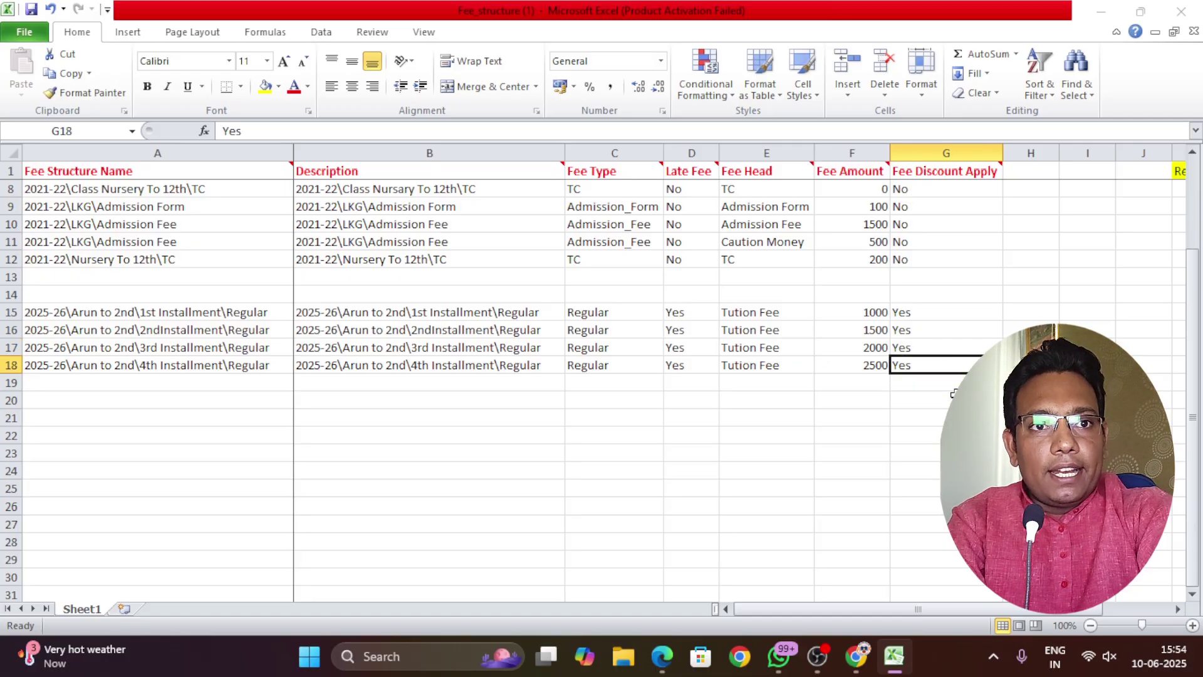
Clear G16:G18 and fill G15's Yes down through G18
left_click(940, 400)
left_click_drag(942, 391, 943, 334)
left_click(659, 370)
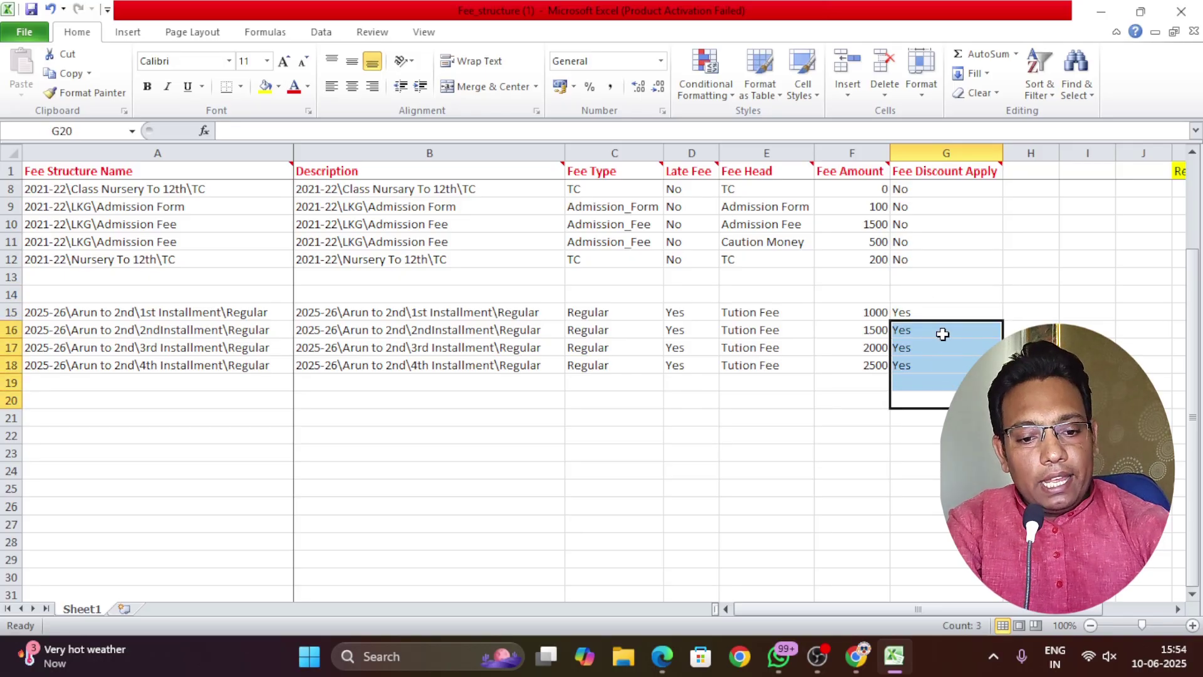
key("Delete")
left_click(927, 312)
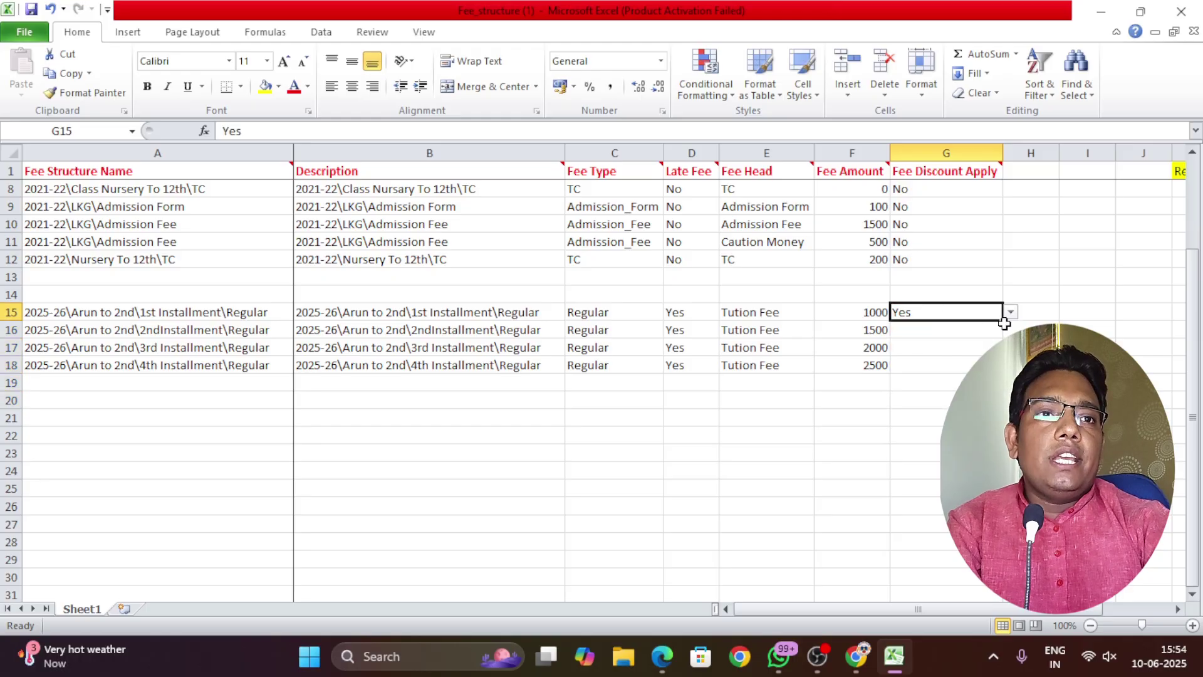
left_click_drag(1003, 320, 1003, 366)
left_click(913, 414)
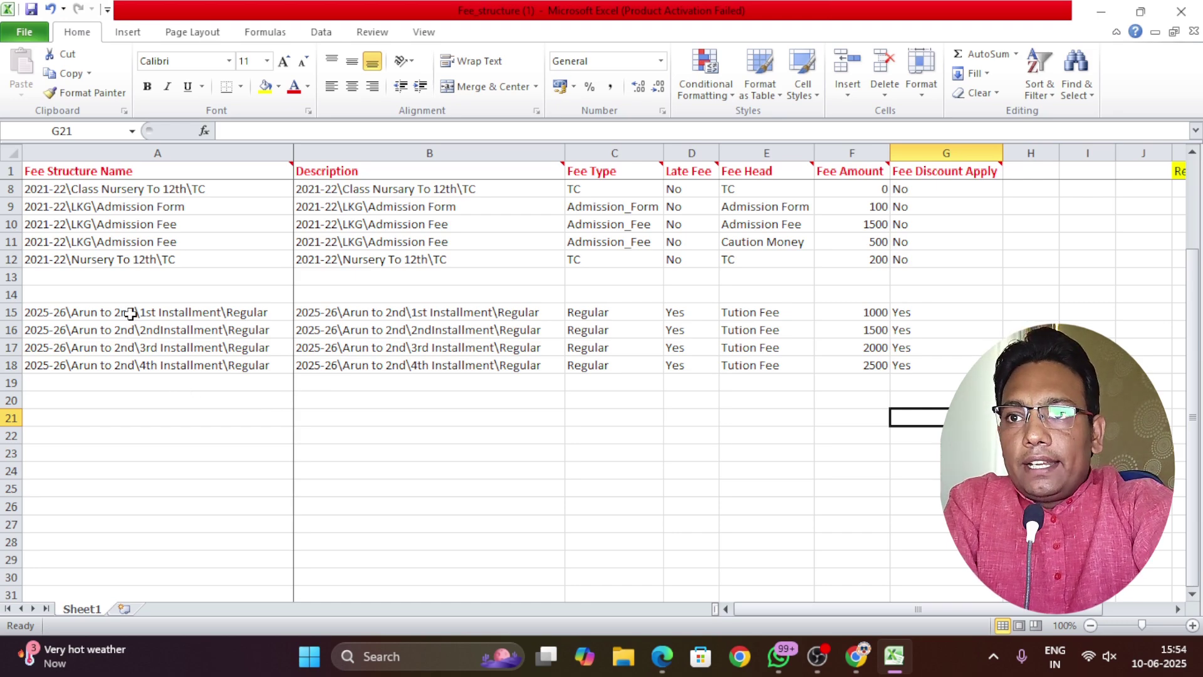
Copy A15's fee name into A19, replacing 'Arun to 2nd' with '3rd to 5th'
left_click(130, 312)
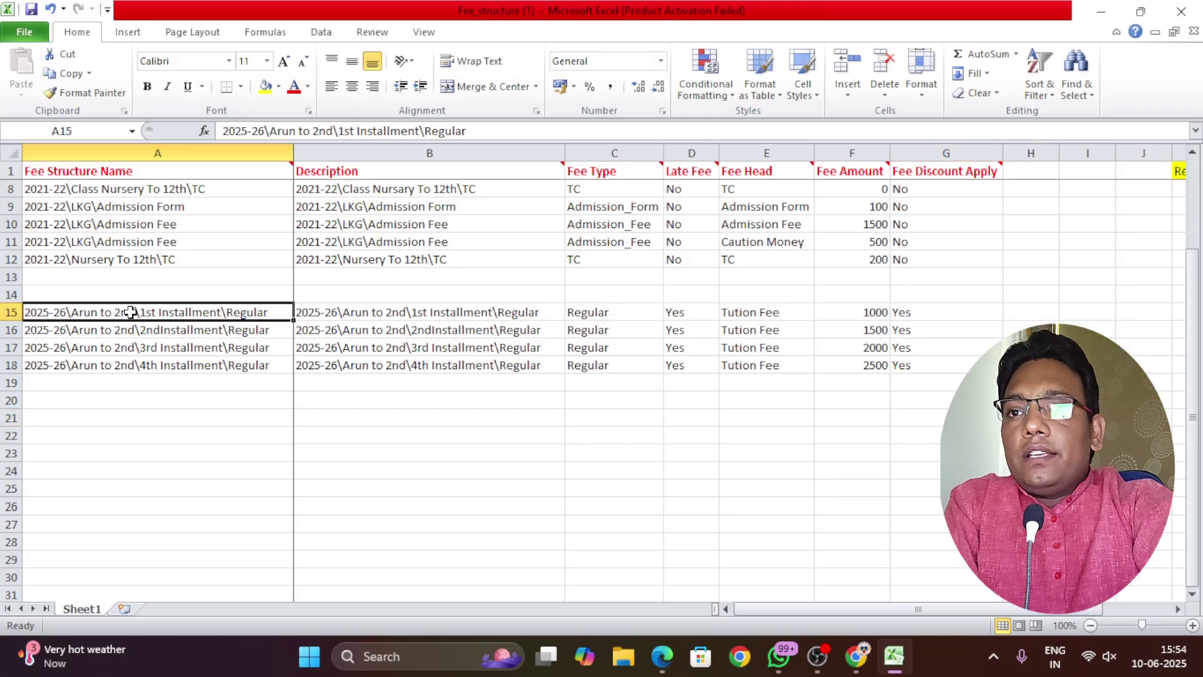
key("ctrl+c")
left_click(138, 381)
key("ctrl+v")
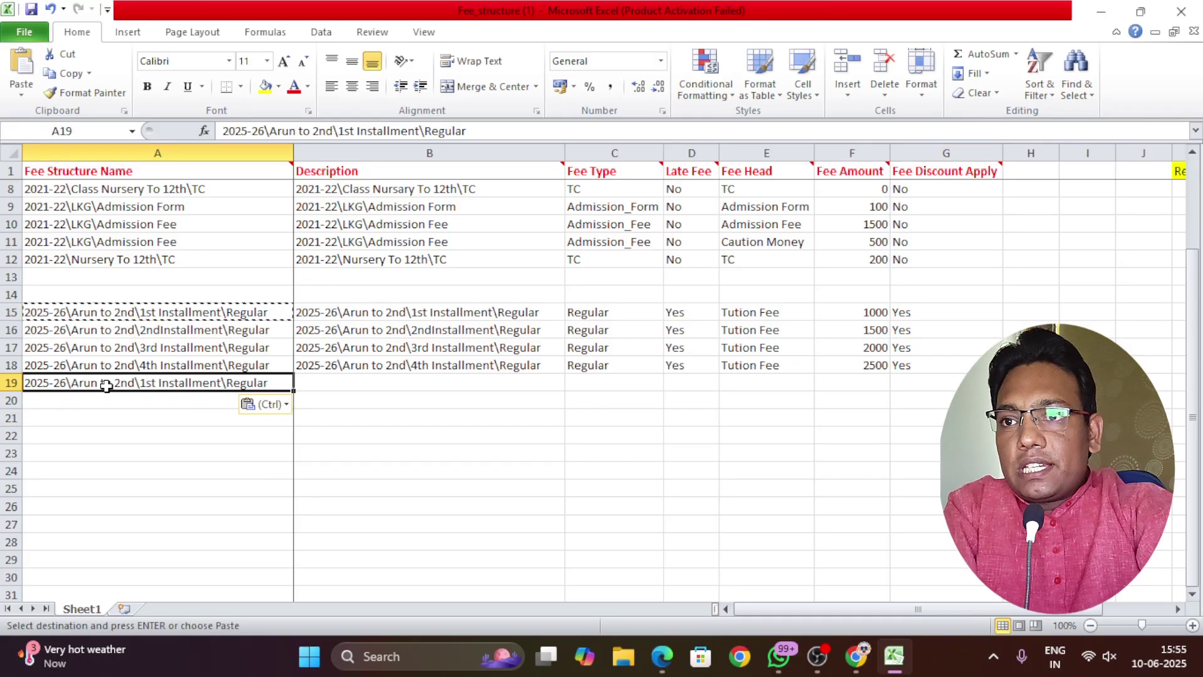
double_click(104, 383)
left_click_drag(73, 384, 136, 389)
key("BackSpace")
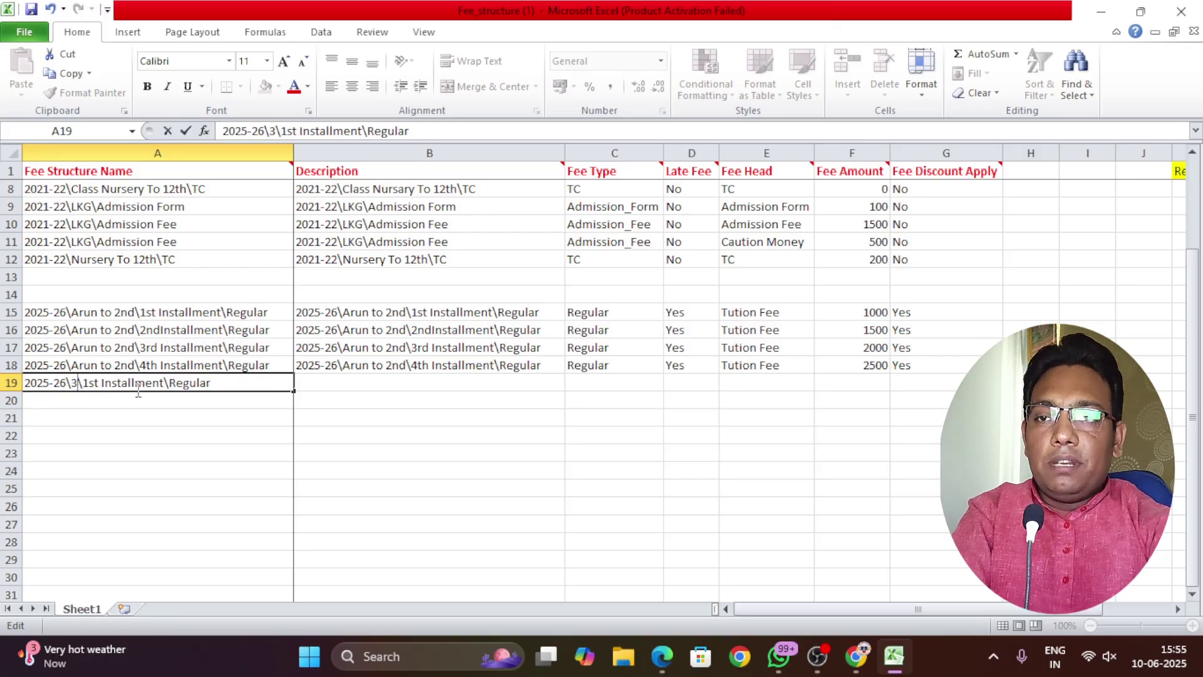
type("3rd")
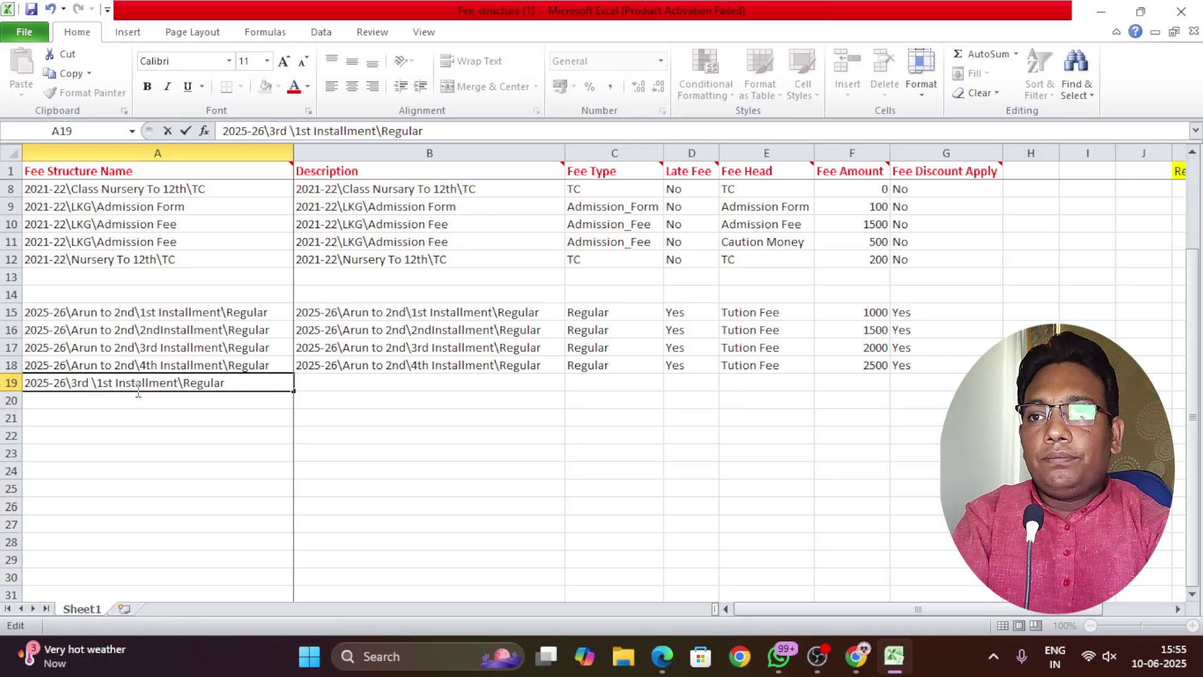
type(" to 5")
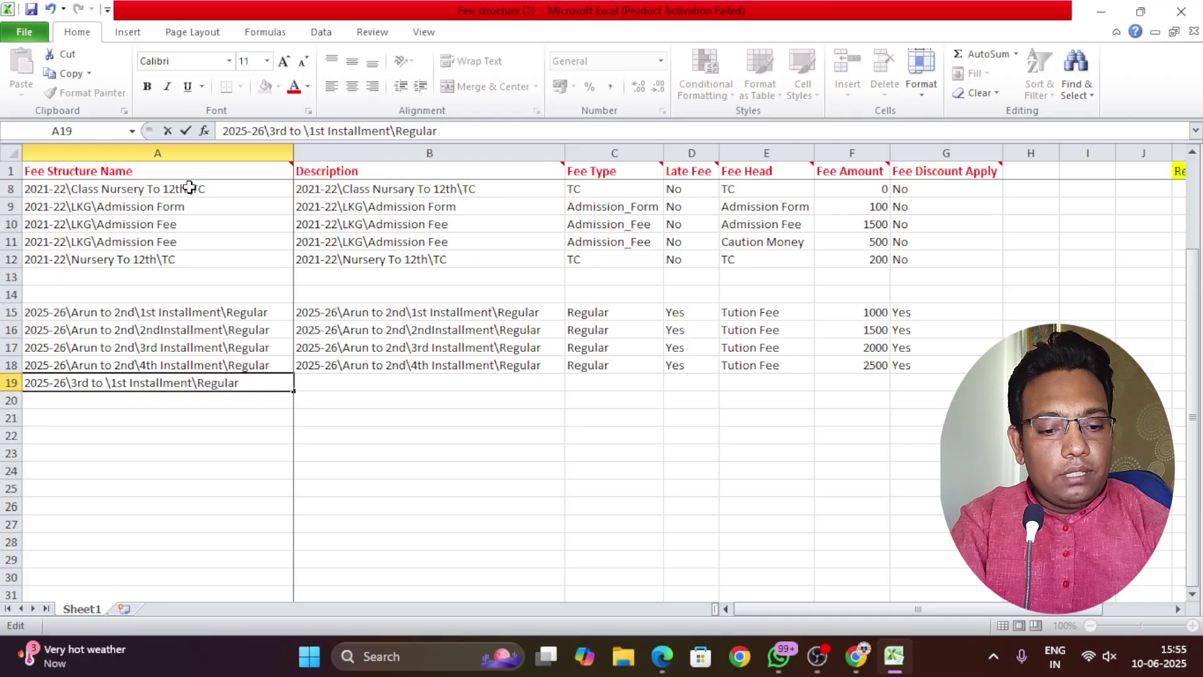
type("th")
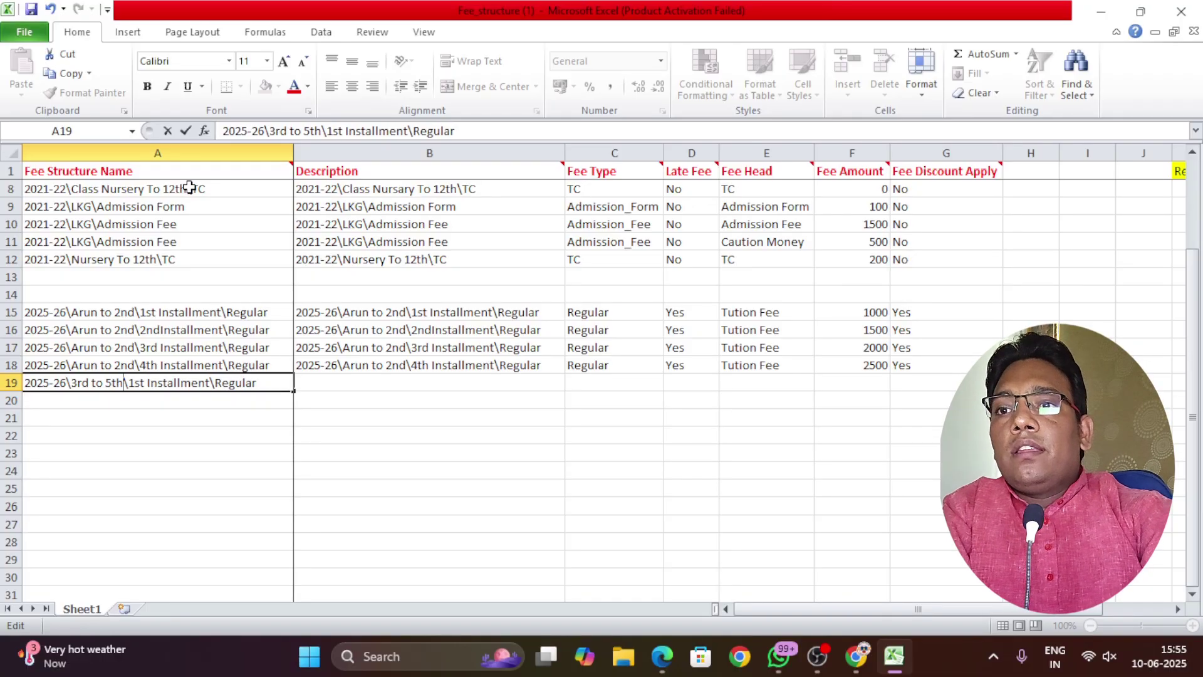
key("Return")
key("Return")
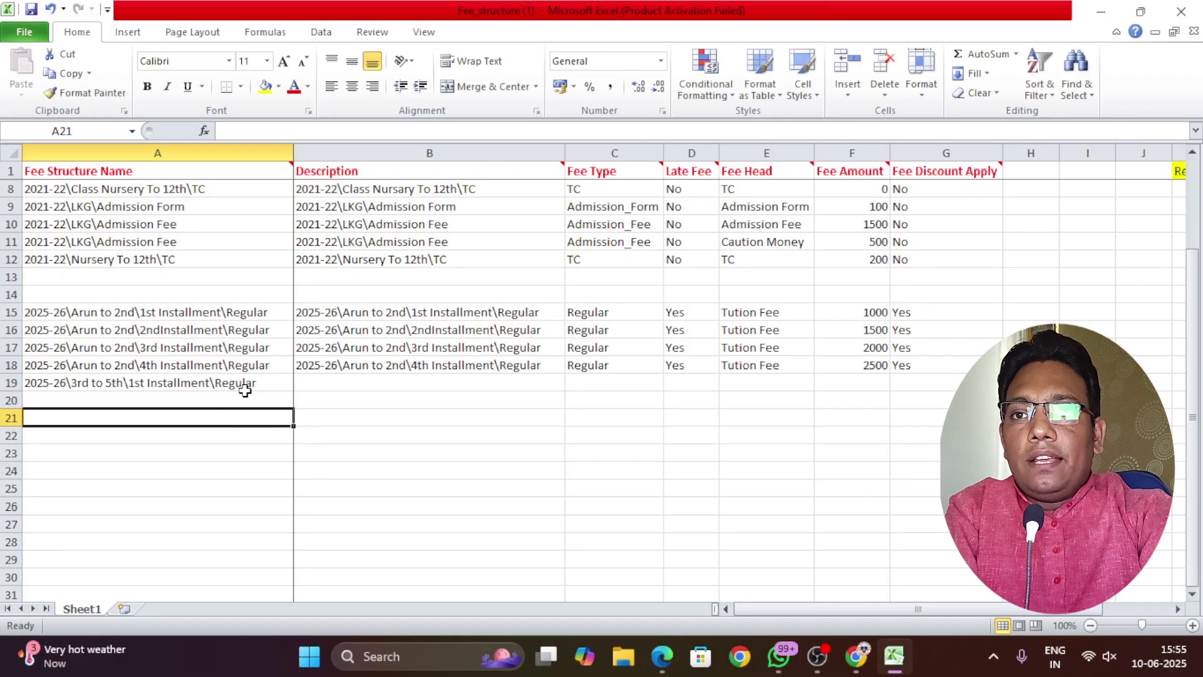
Fill the 3rd to 5th name down to A22 and make A20 the 2nd Installment
left_click(244, 388)
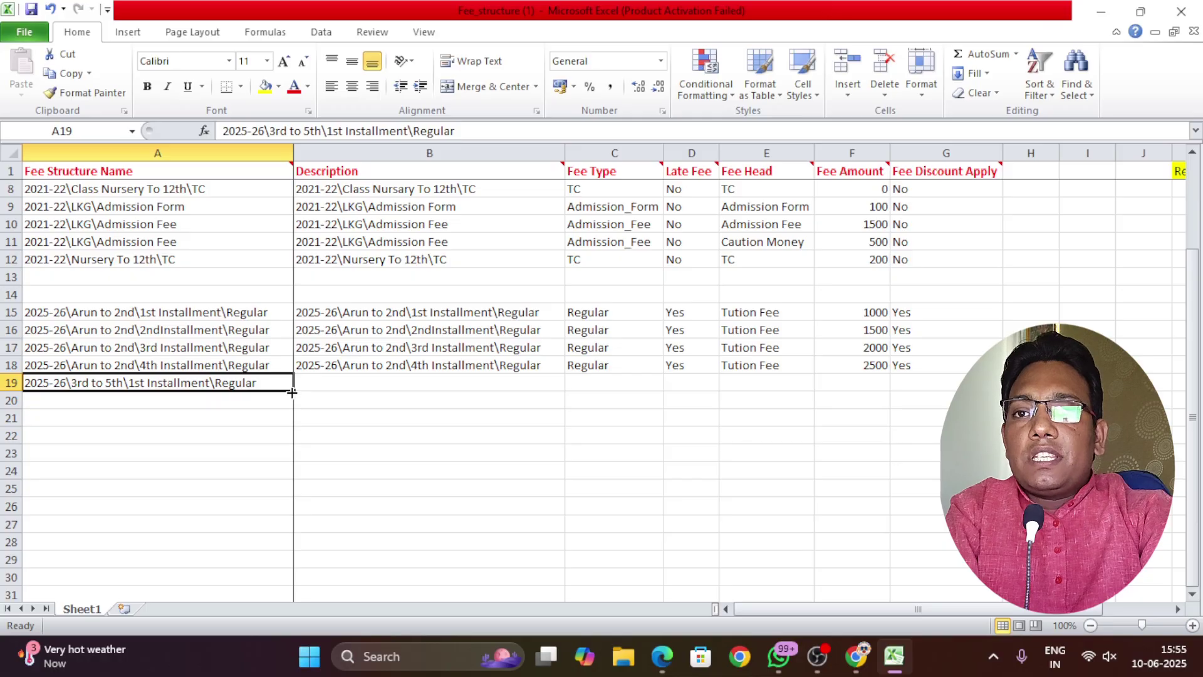
left_click_drag(294, 390, 291, 441)
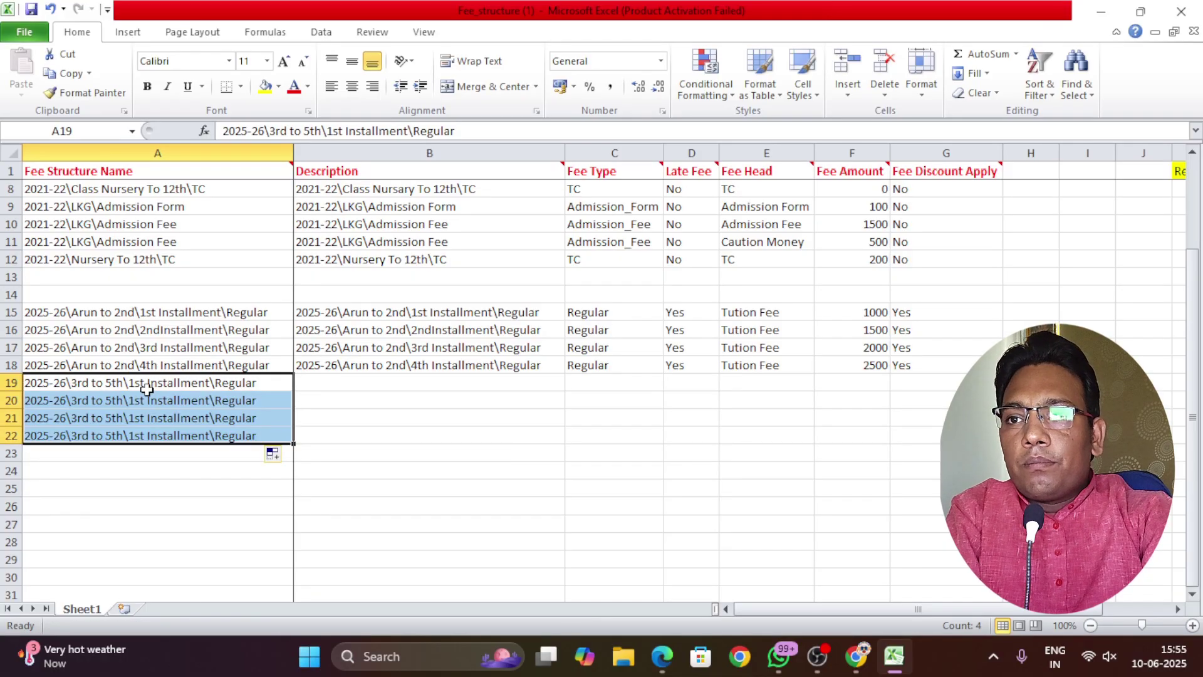
left_click(133, 401)
double_click(134, 401)
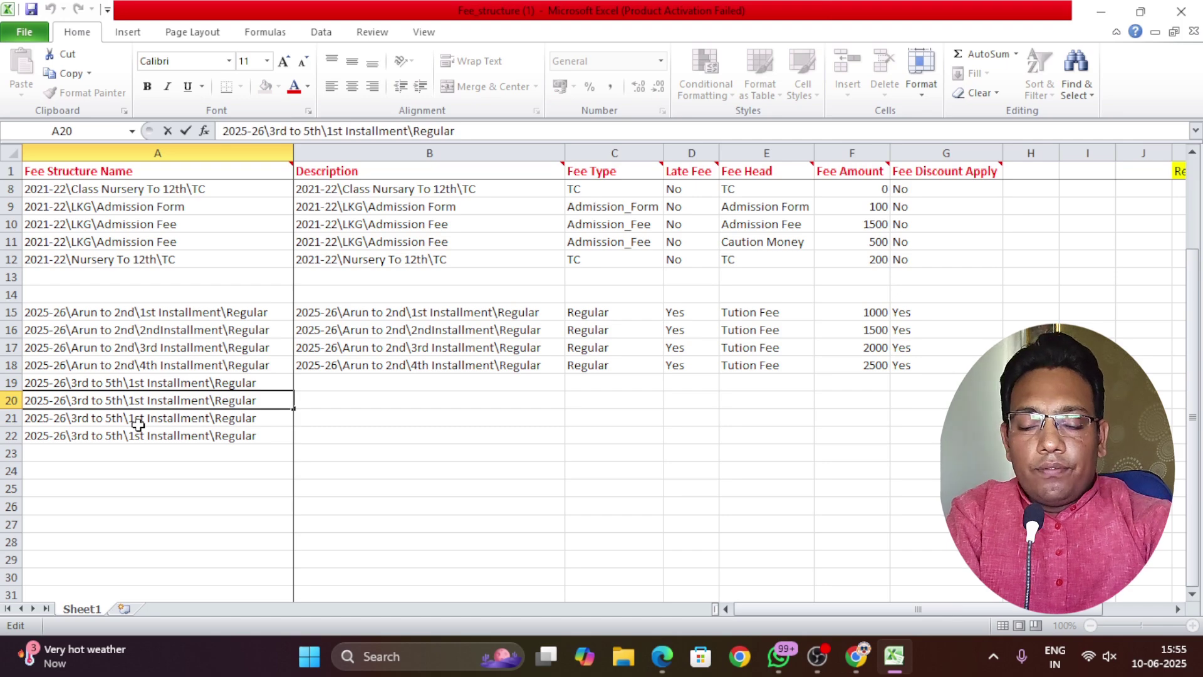
key("BackSpace")
key("Delete")
key("Delete")
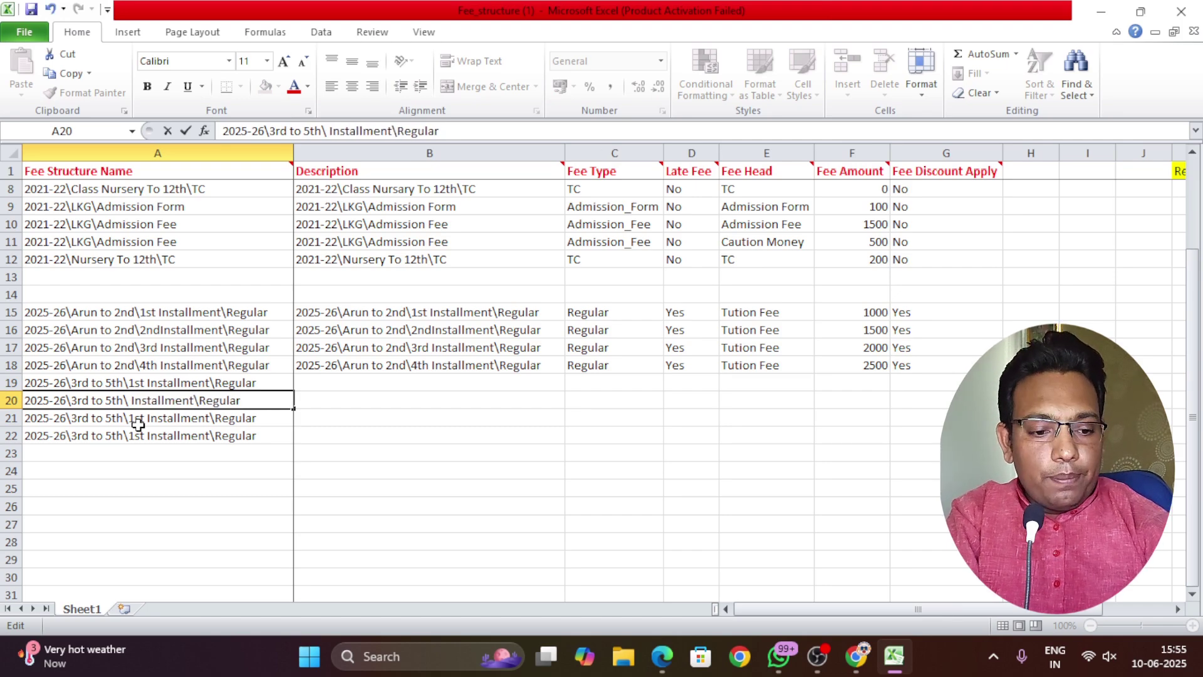
type("2")
type("nd")
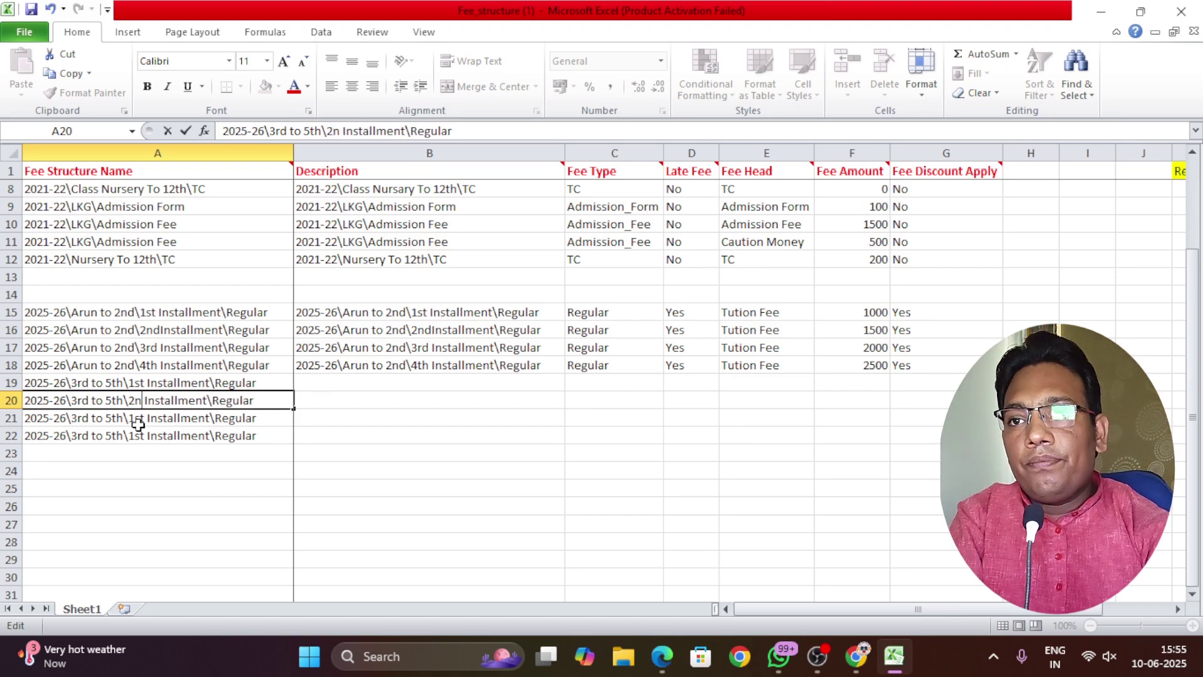
Rename A21 and A22 as the 3rd and 4th Installment
double_click(142, 419)
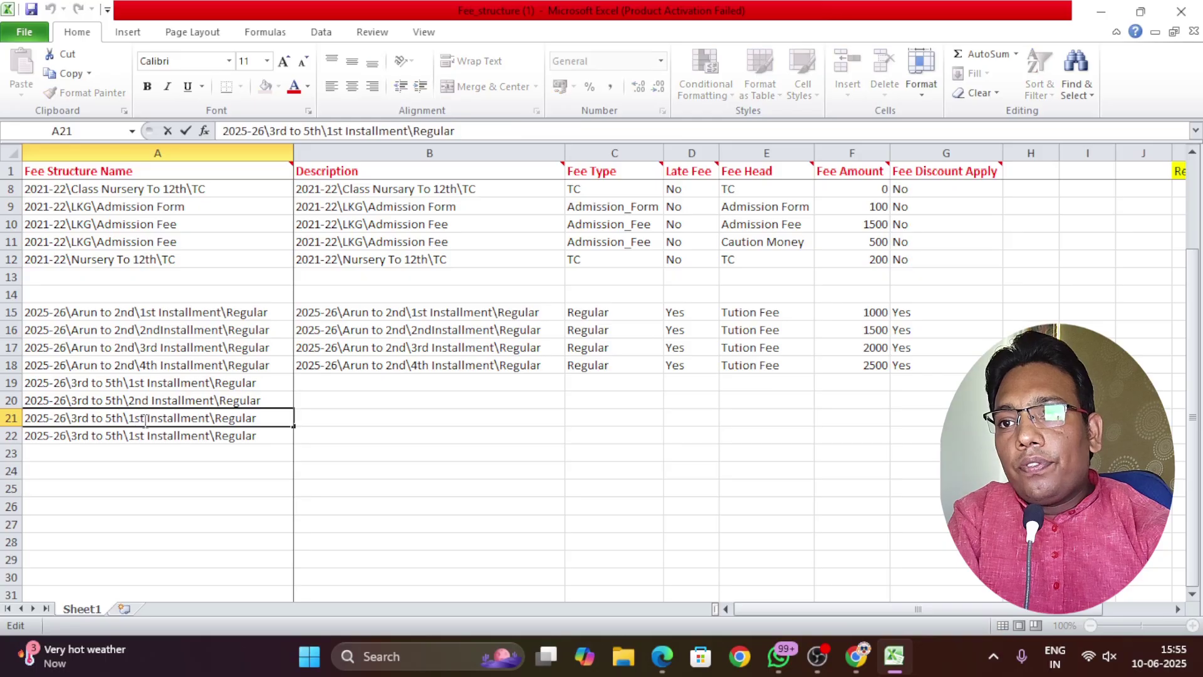
double_click(132, 419)
type("3rd")
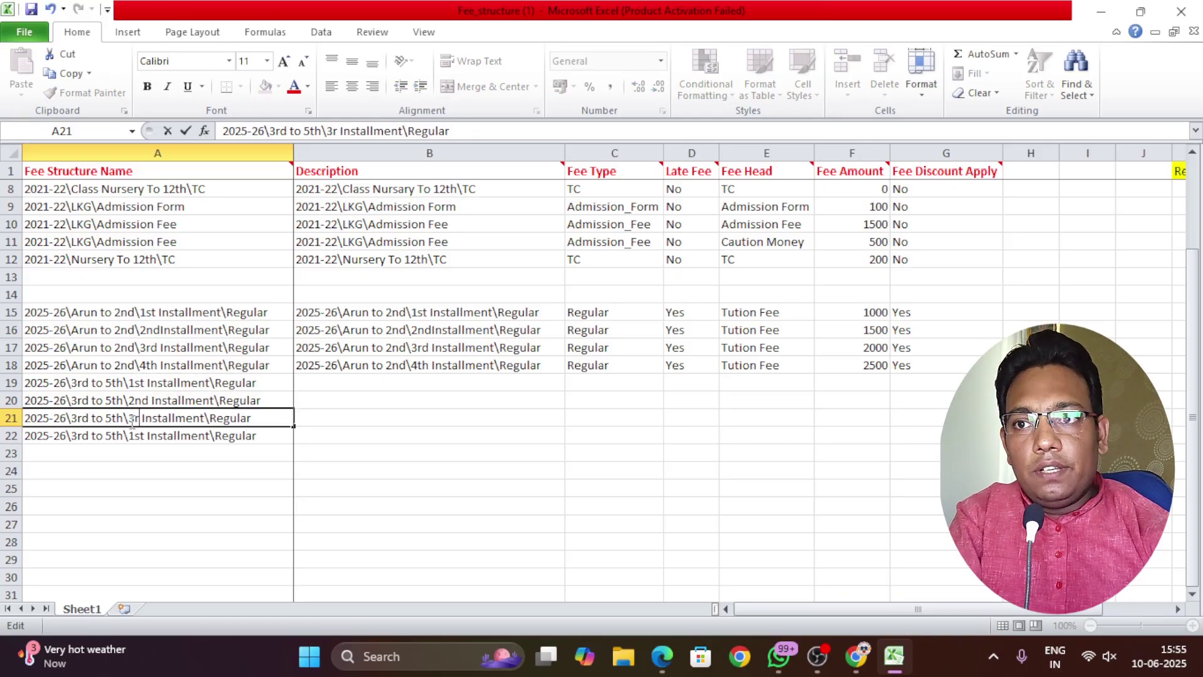
double_click(141, 435)
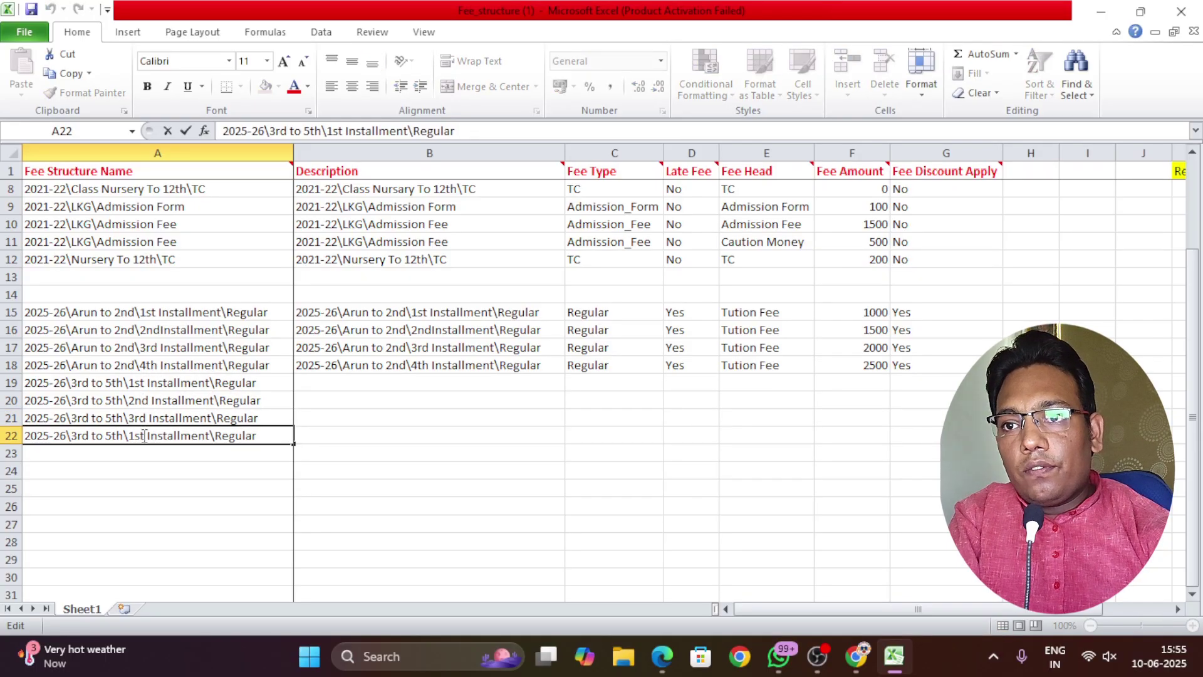
double_click(133, 436)
type("4th")
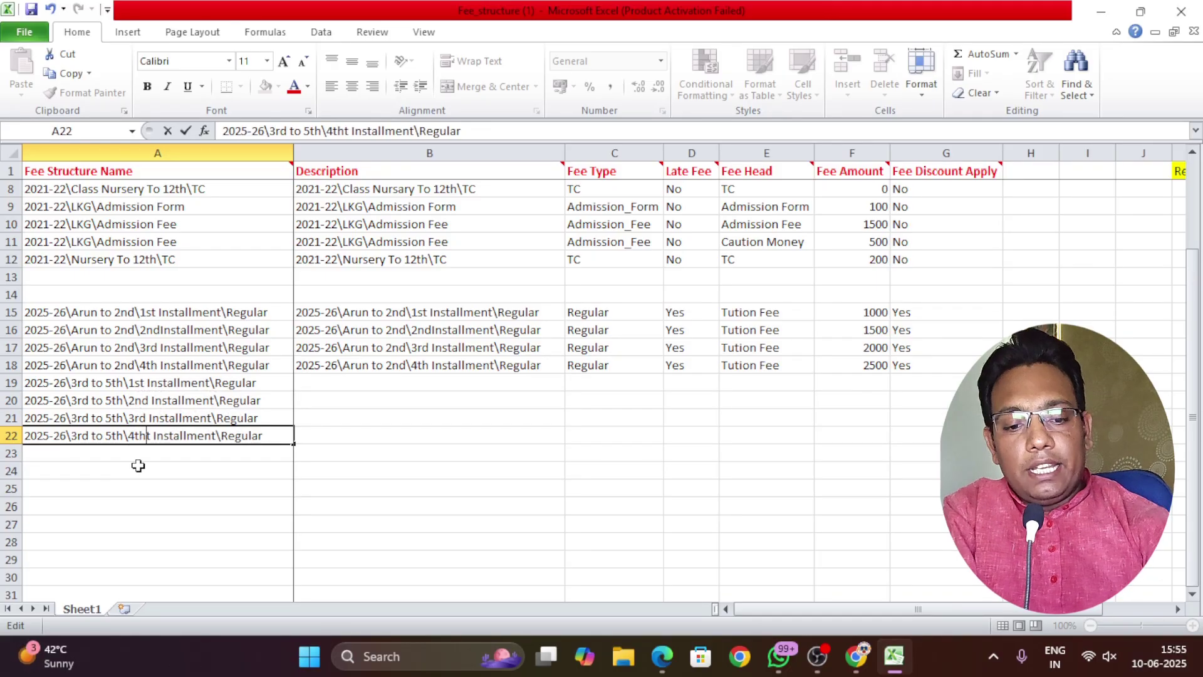
key("Delete")
left_click(154, 483)
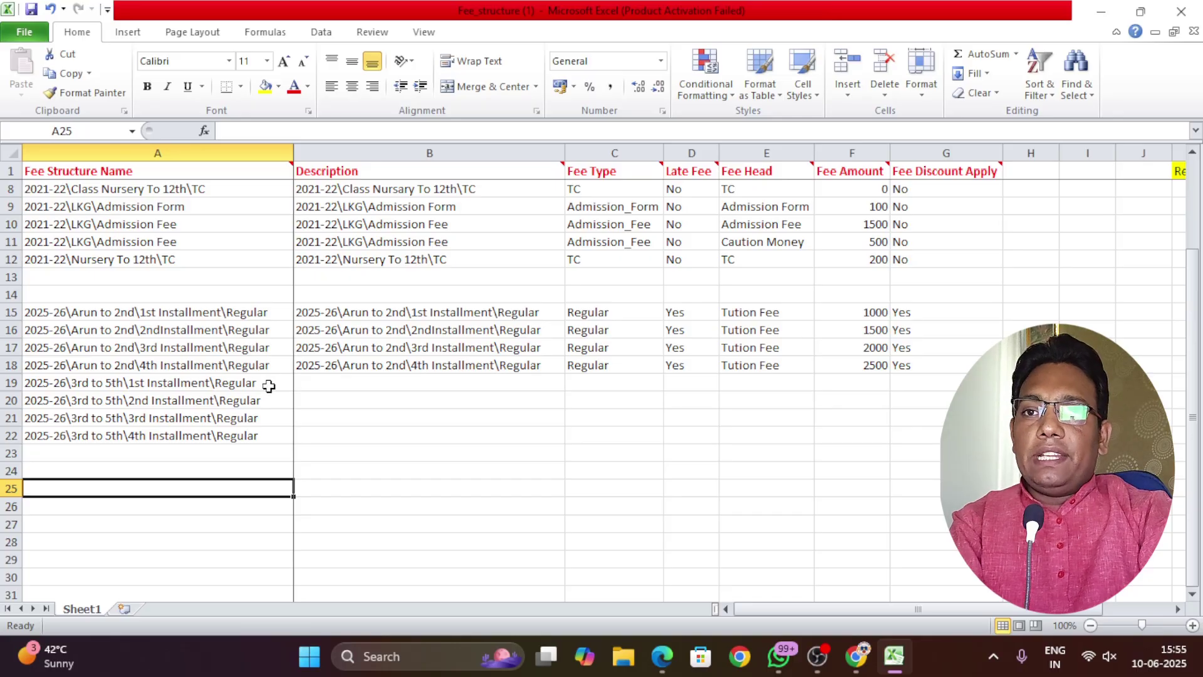
Copy the four 3rd to 5th fee names from A19:A22
left_click_drag(269, 386, 249, 432)
key("ctrl+c")
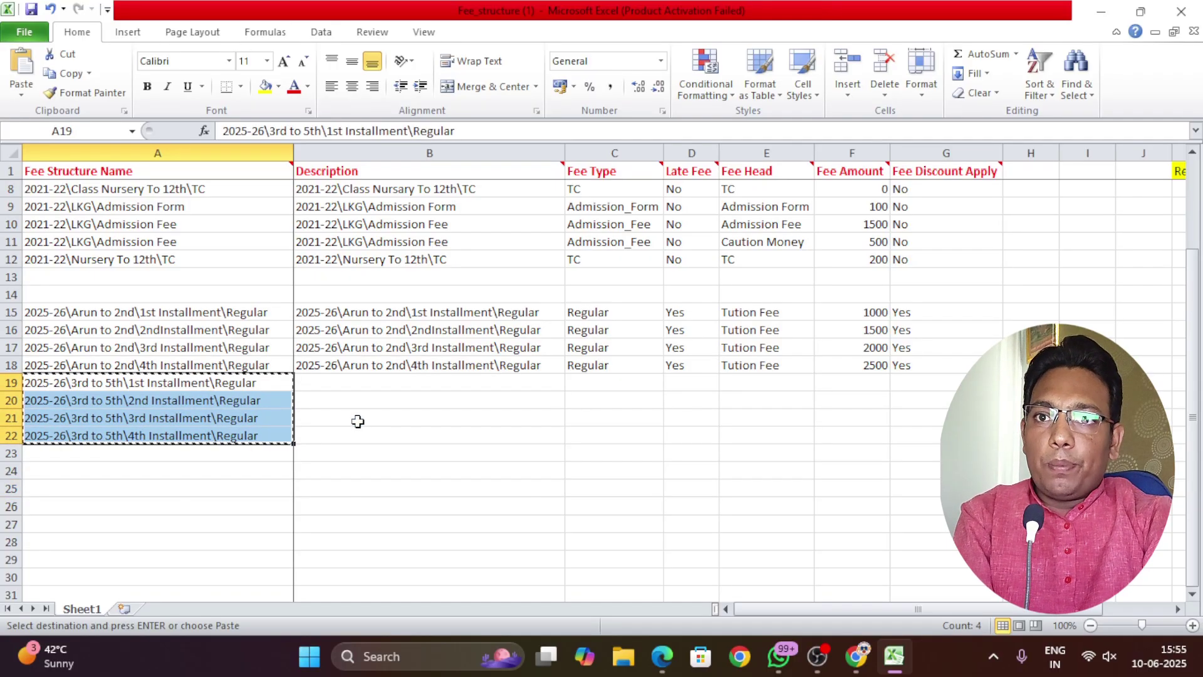
left_click(333, 382)
Paste the names into Descriptions B19:B22 and fill Fee Type Regular down to row 22
key("ctrl+v")
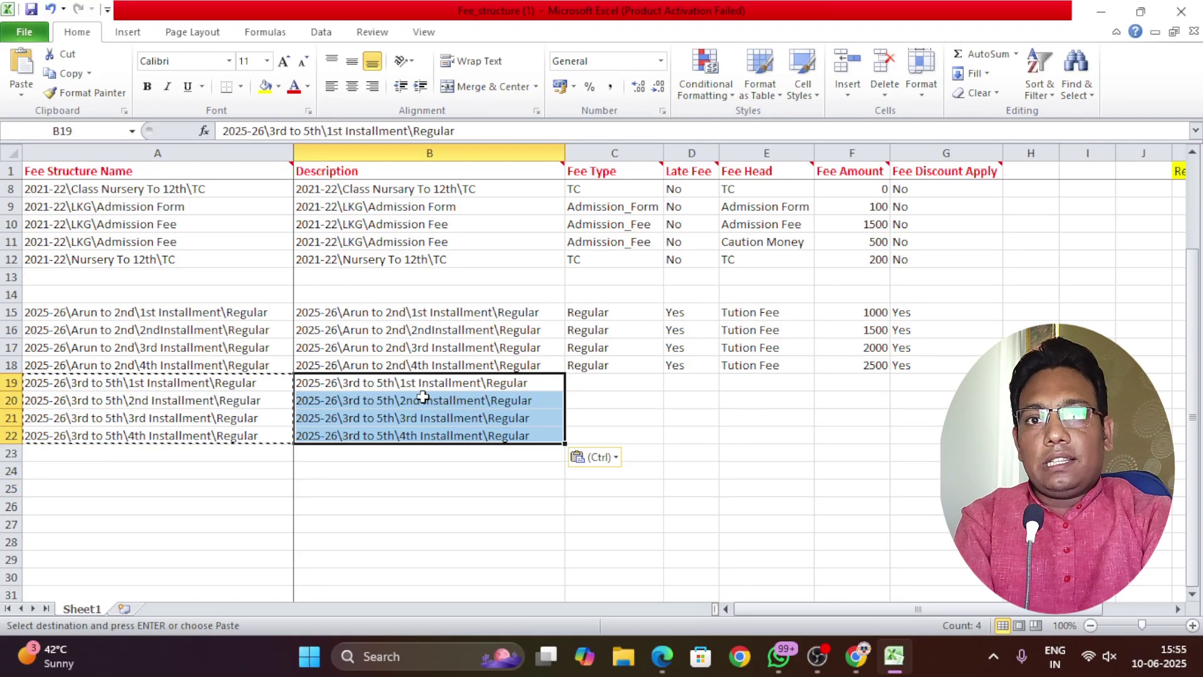
left_click(600, 382)
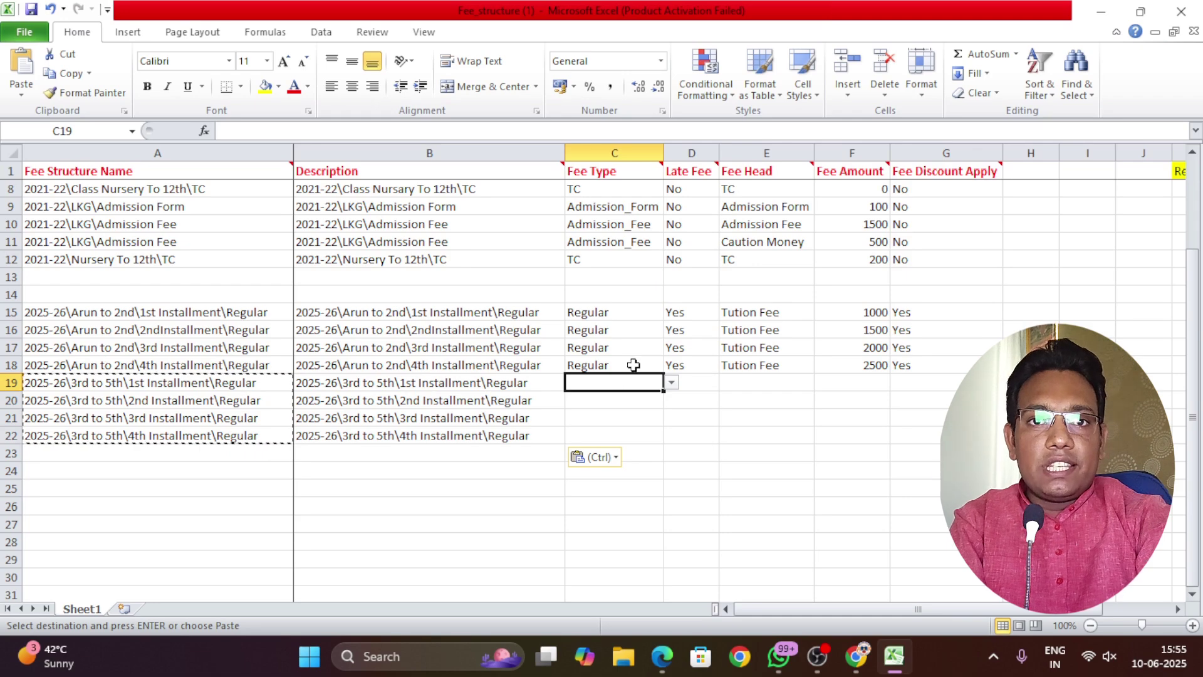
left_click(634, 365)
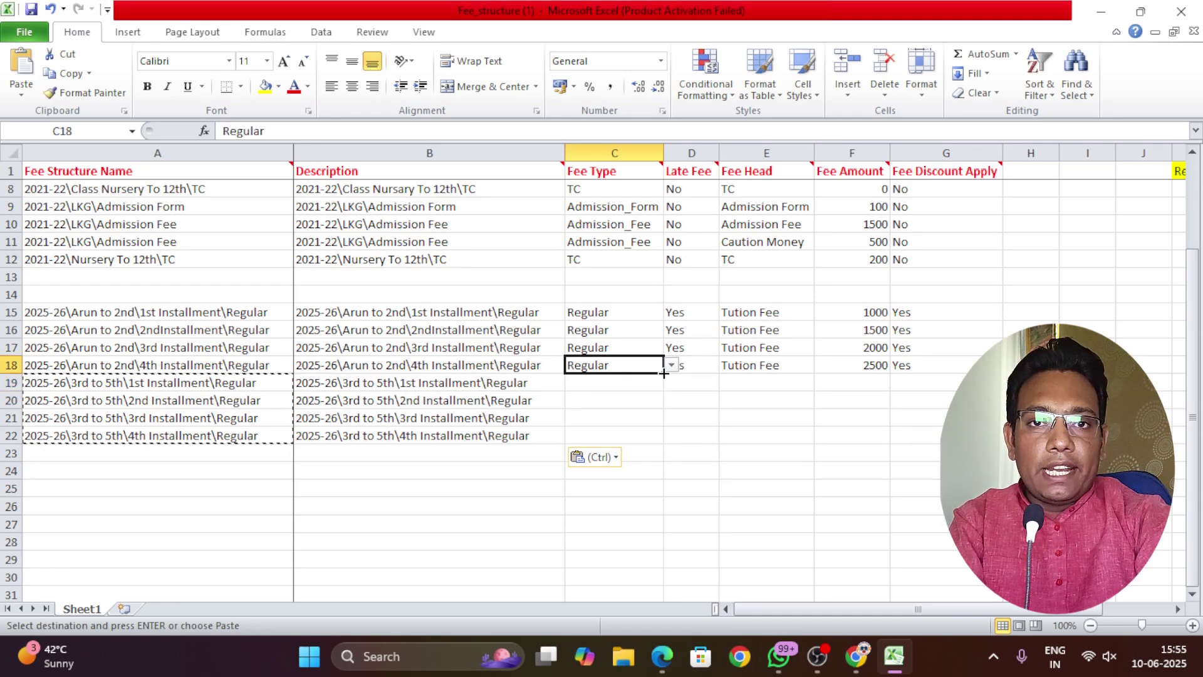
left_click_drag(663, 373, 663, 440)
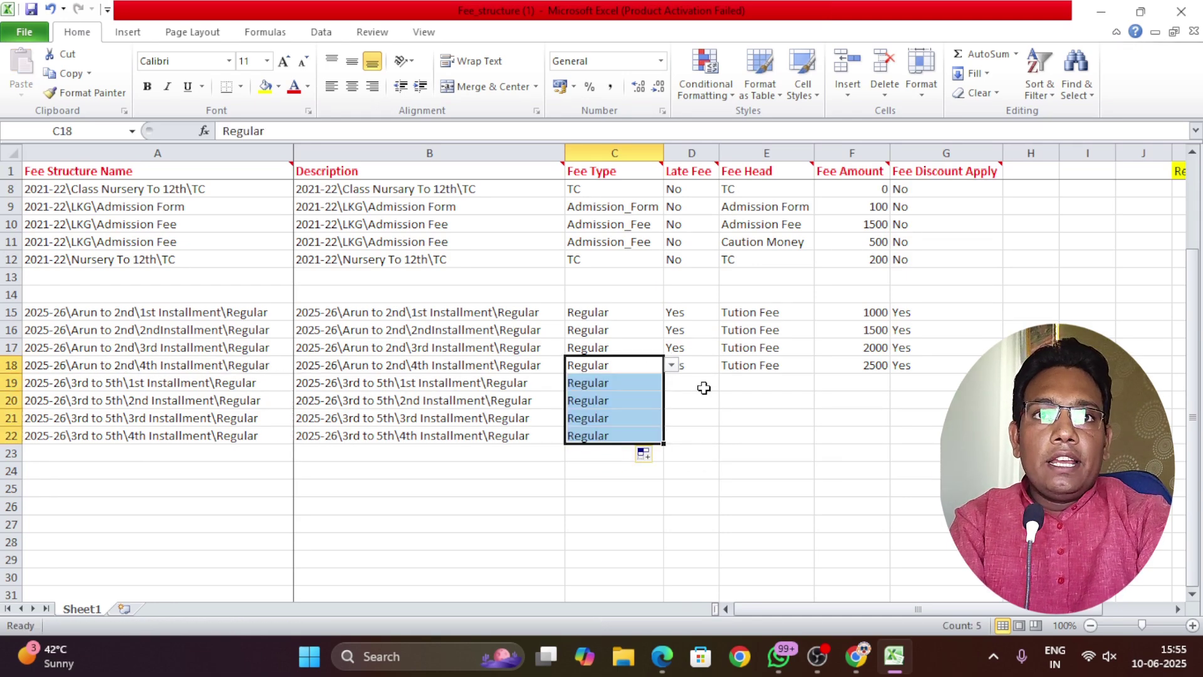
Fill Late Fee Yes and Fee Head Tution Fee down from row 18 to row 22
left_click(704, 388)
left_click(703, 366)
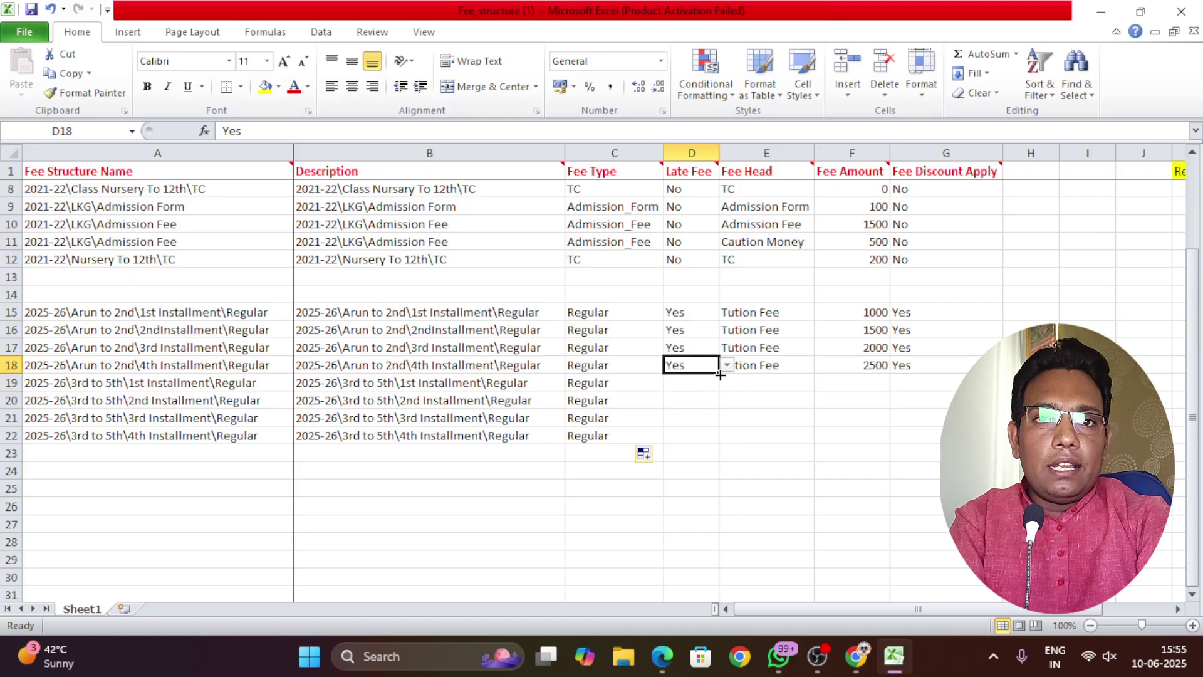
left_click_drag(720, 373, 719, 444)
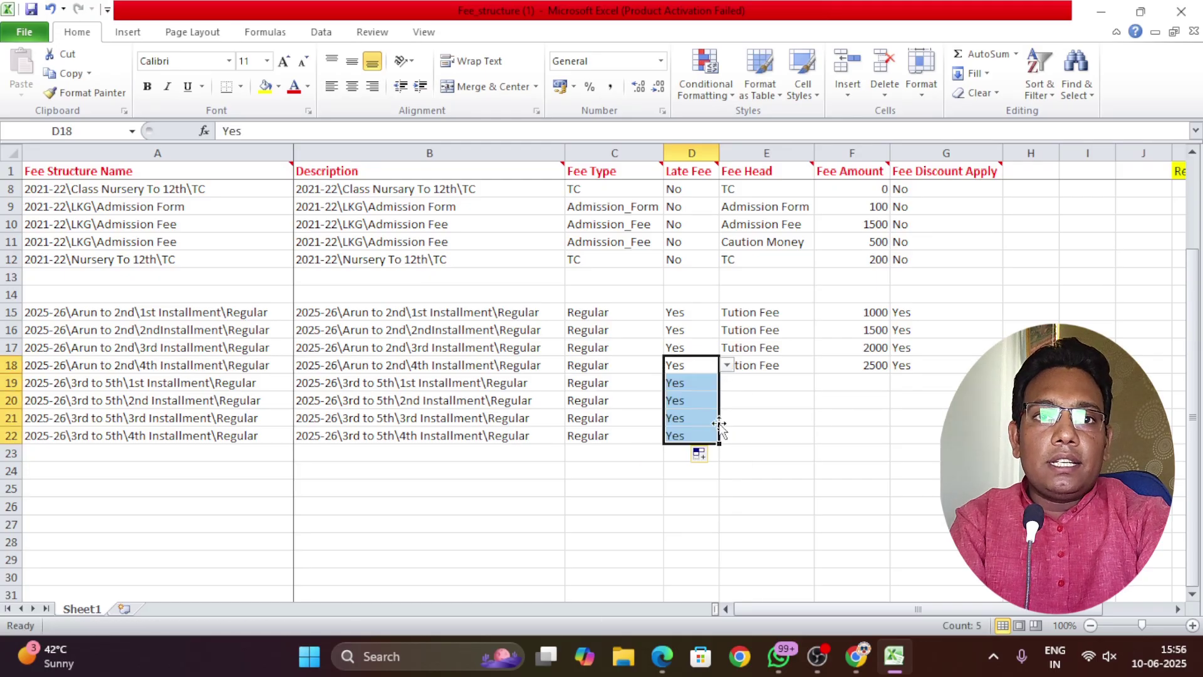
left_click(806, 370)
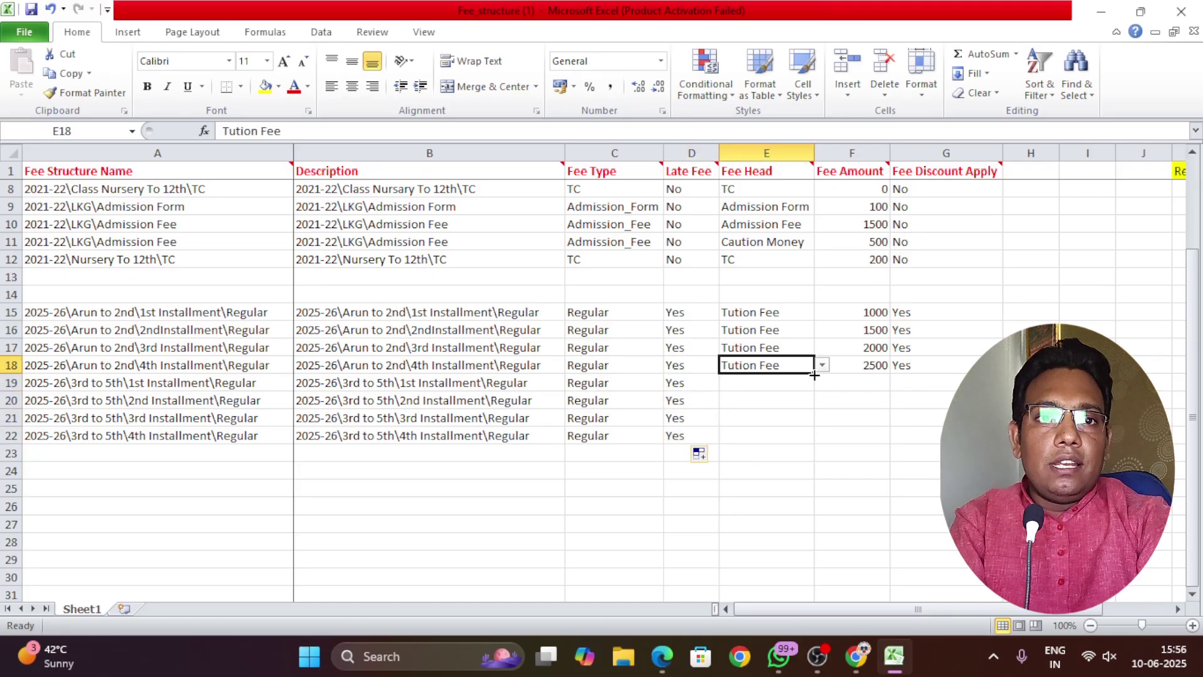
left_click_drag(813, 373, 813, 443)
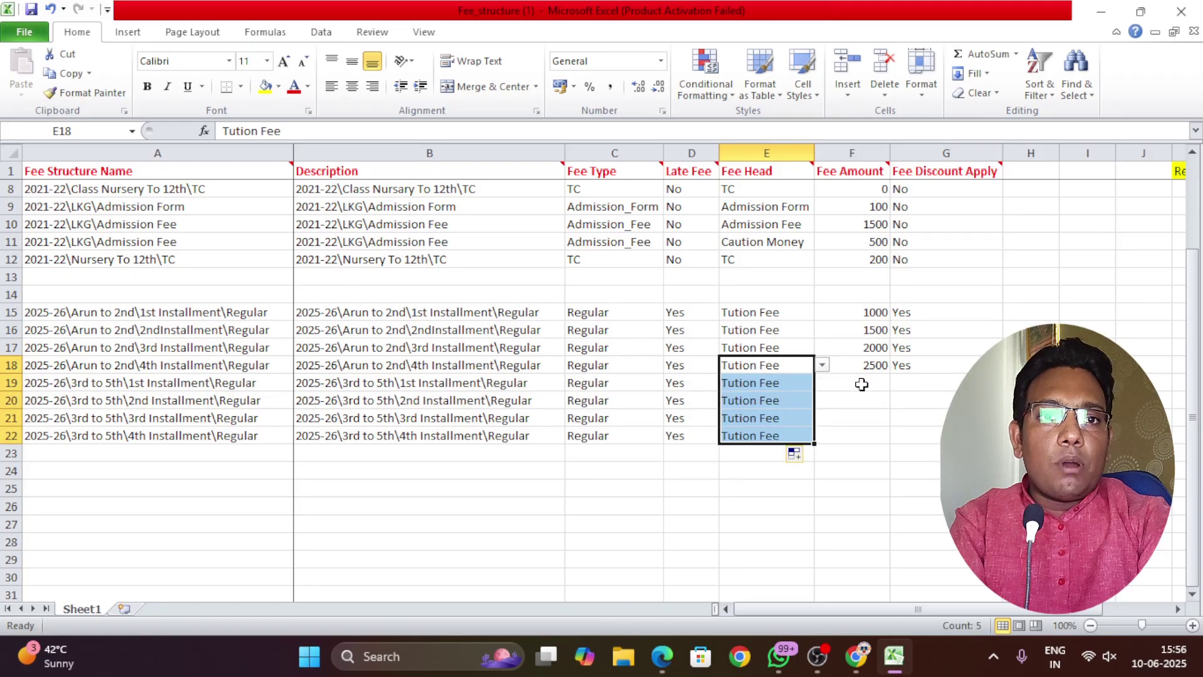
left_click(860, 383)
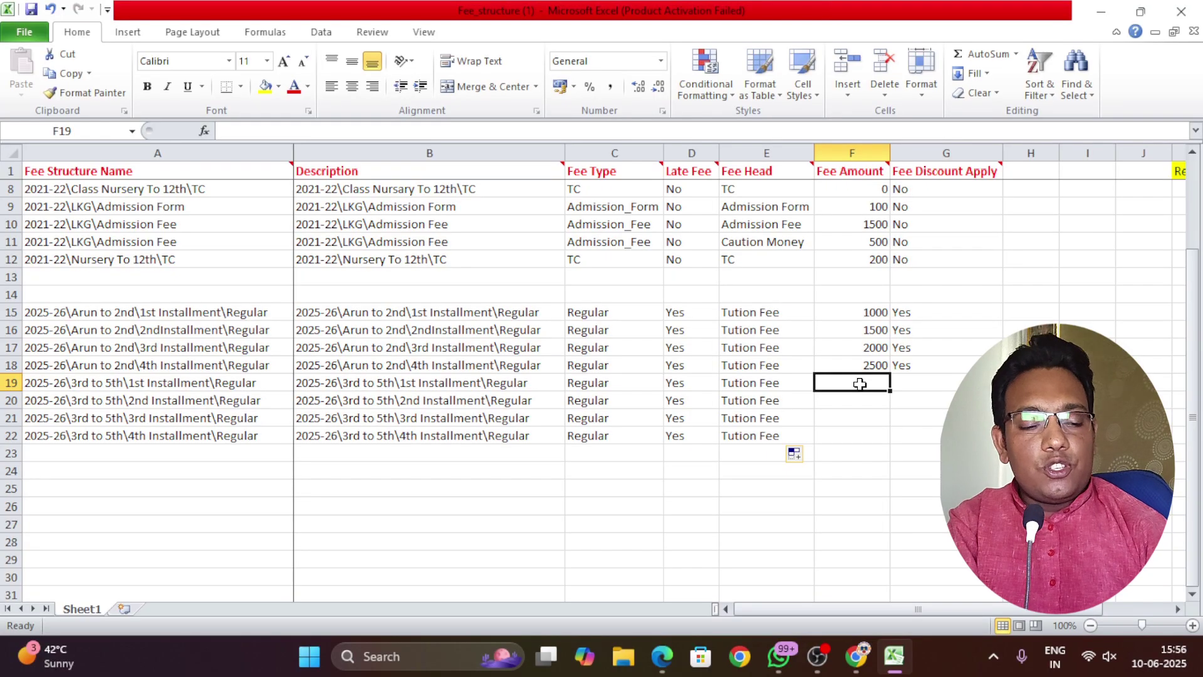
Enter amounts 2000, 3000, 4000, 5000 in F19:F22 and fill discount Yes down to row 22
type("2000")
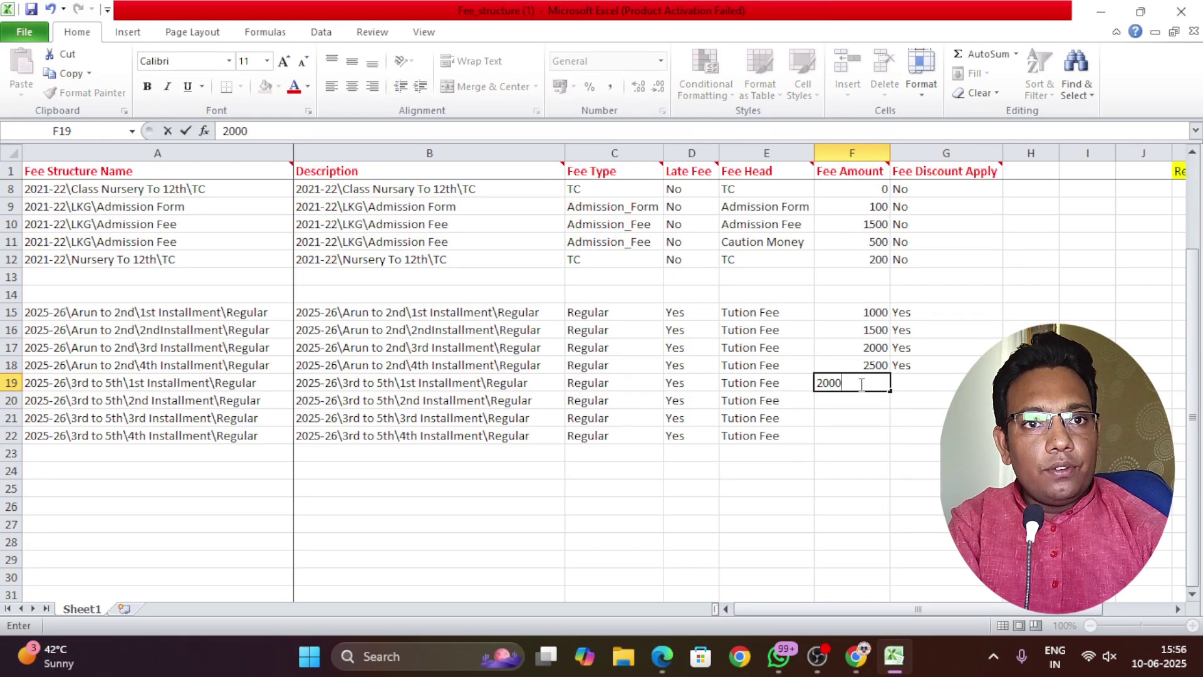
key("Return")
type("3000")
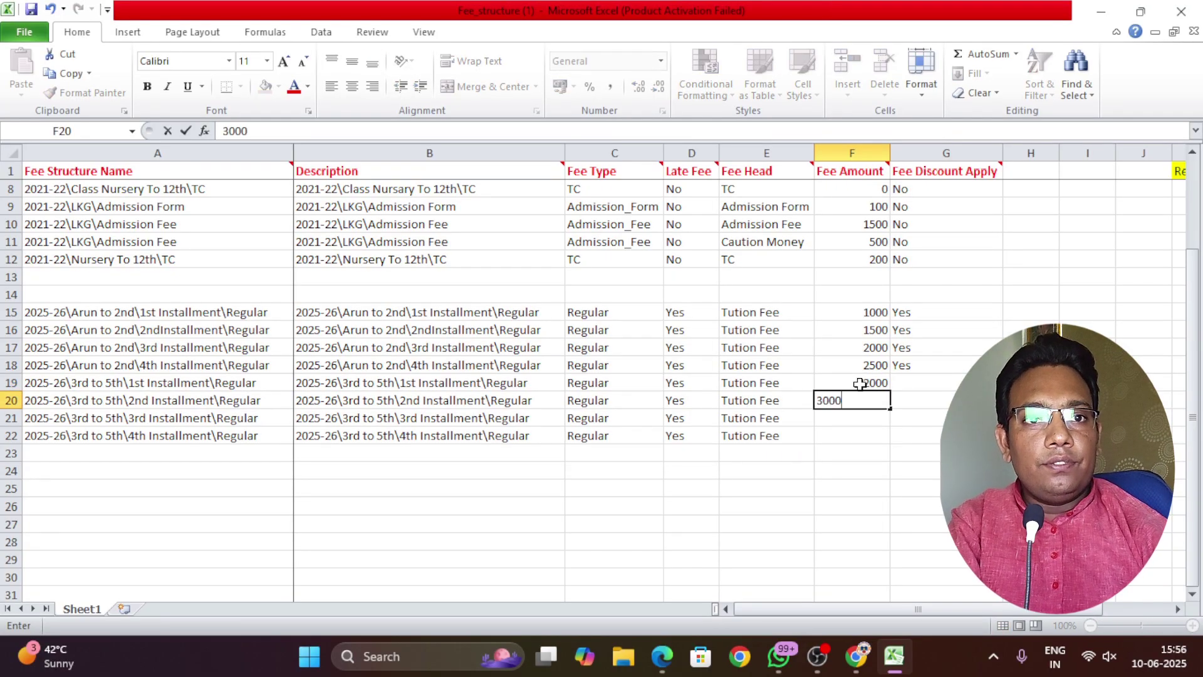
key("Return")
type("4000")
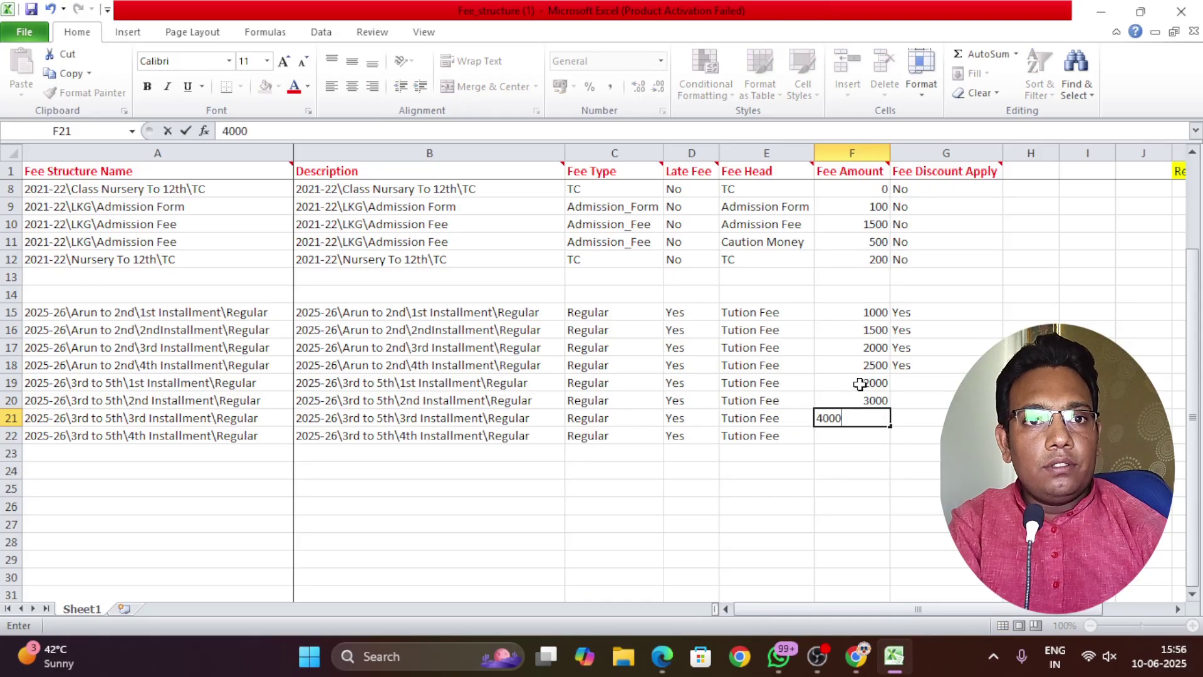
key("Return")
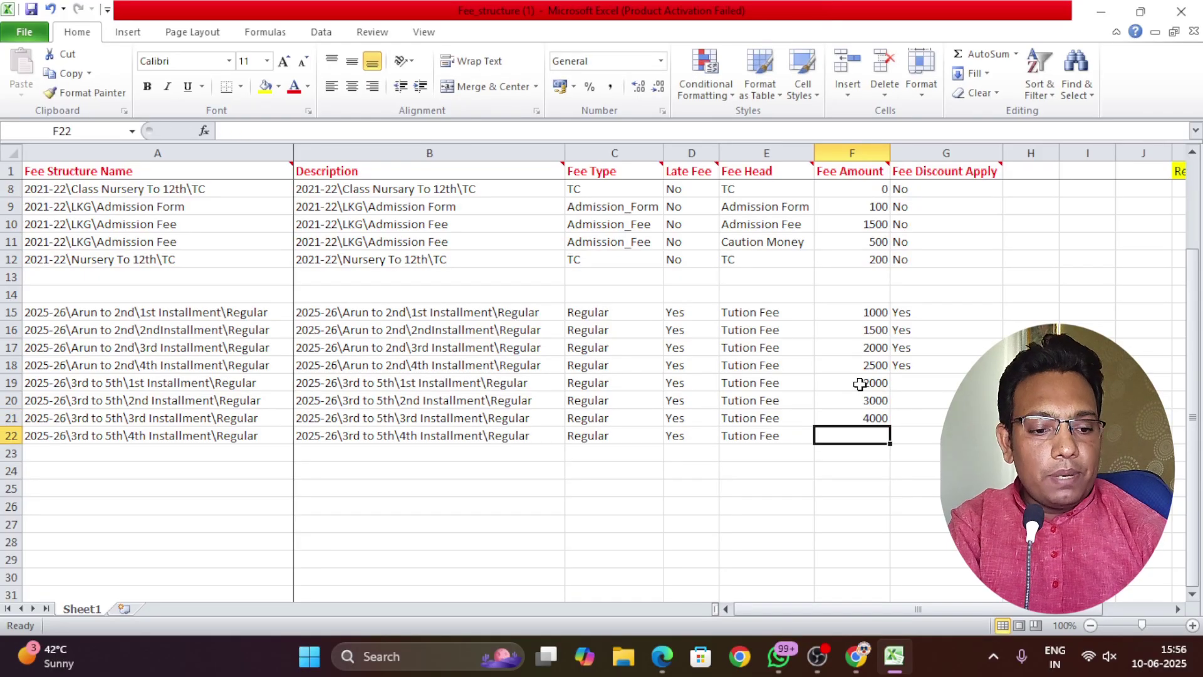
type("5000")
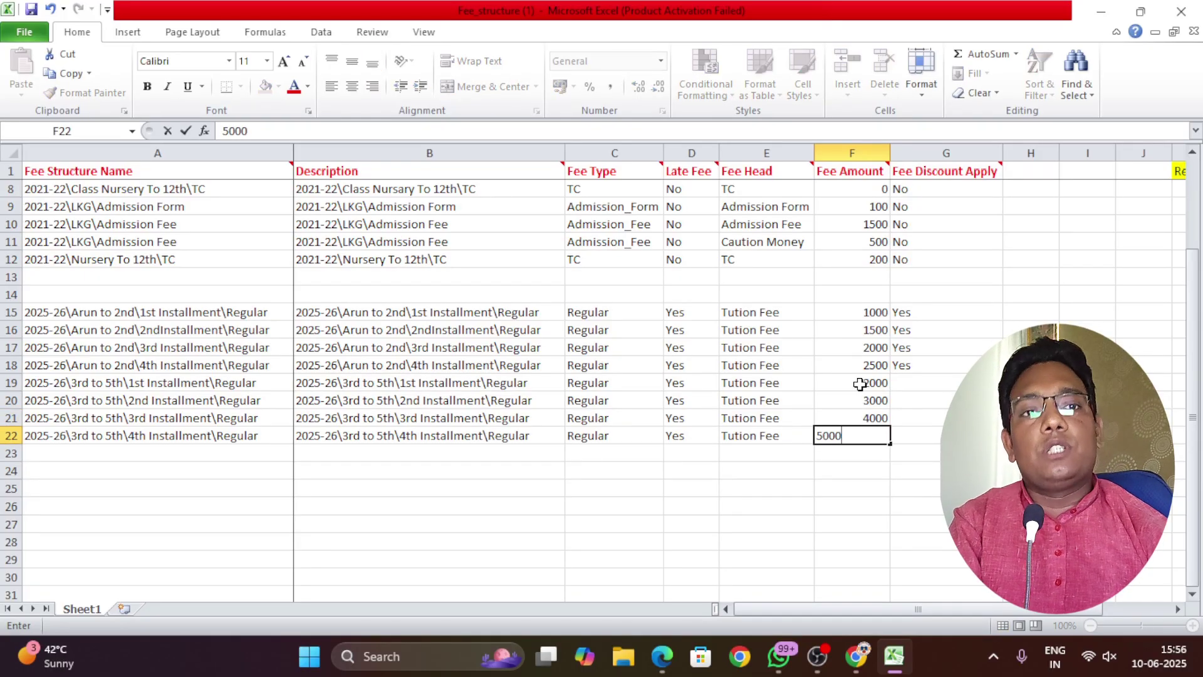
left_click(870, 484)
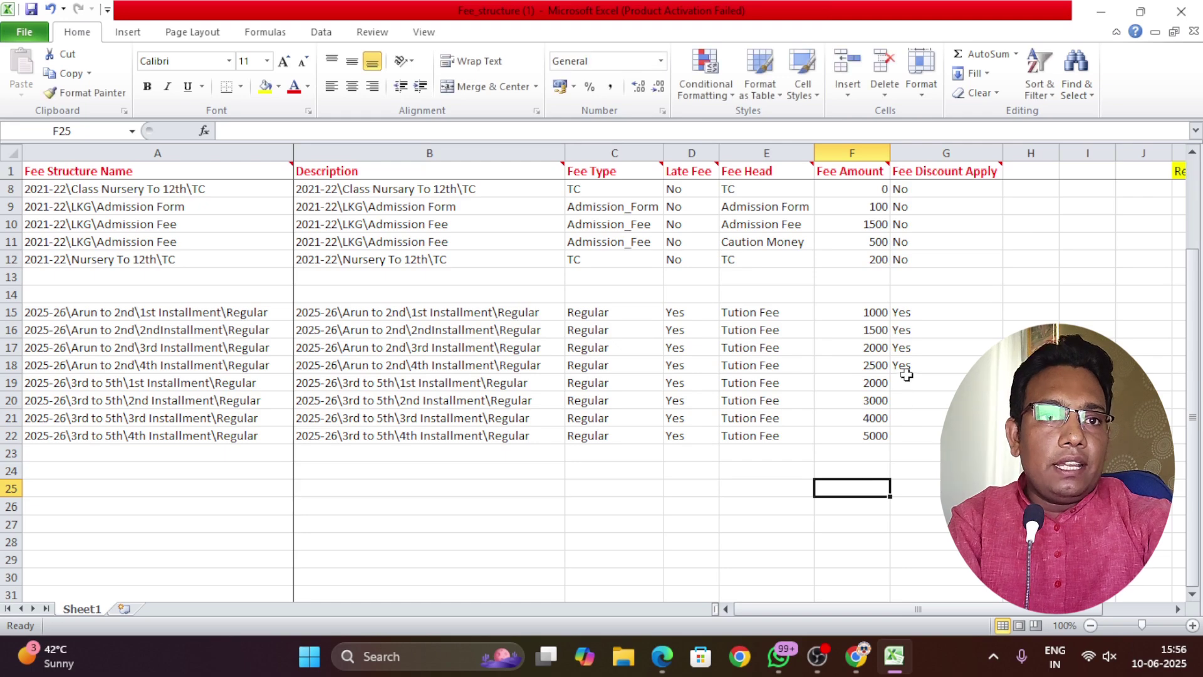
left_click(906, 371)
left_click_drag(1001, 373, 1001, 439)
Finish the Yes fill in the Fee Discount Apply cells down to G22 and deselect
left_click(903, 476)
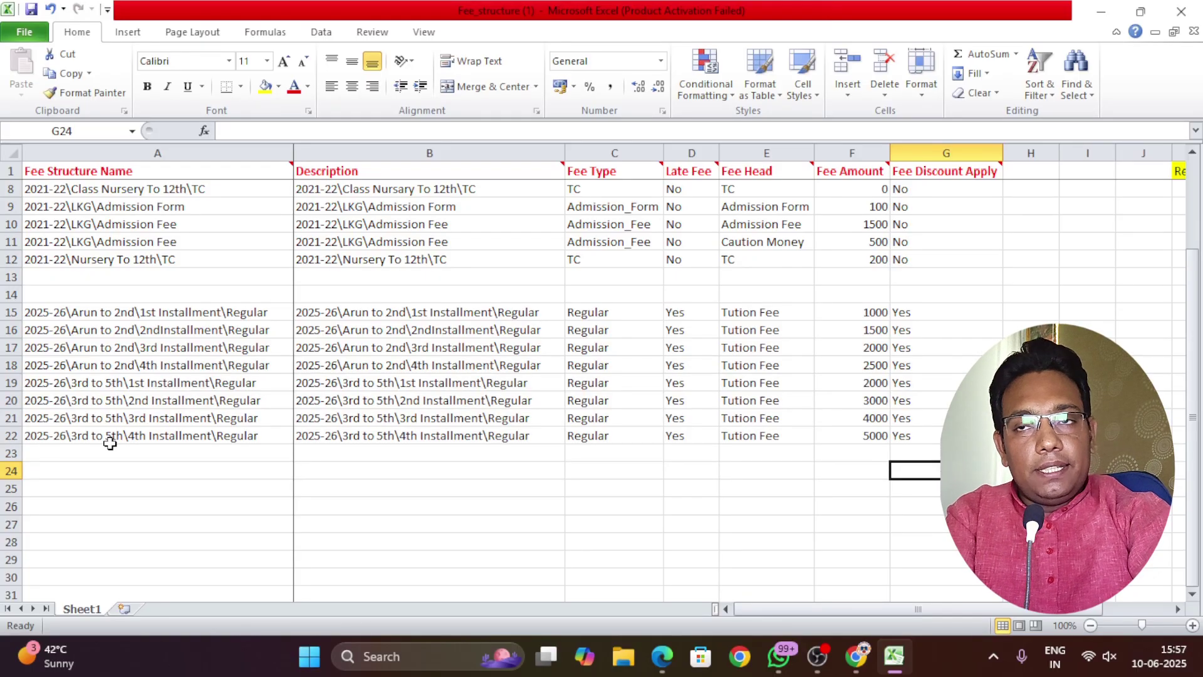
Copy the 2021-22 Nursery To 12th TC fee name into cell A23
left_click(121, 452)
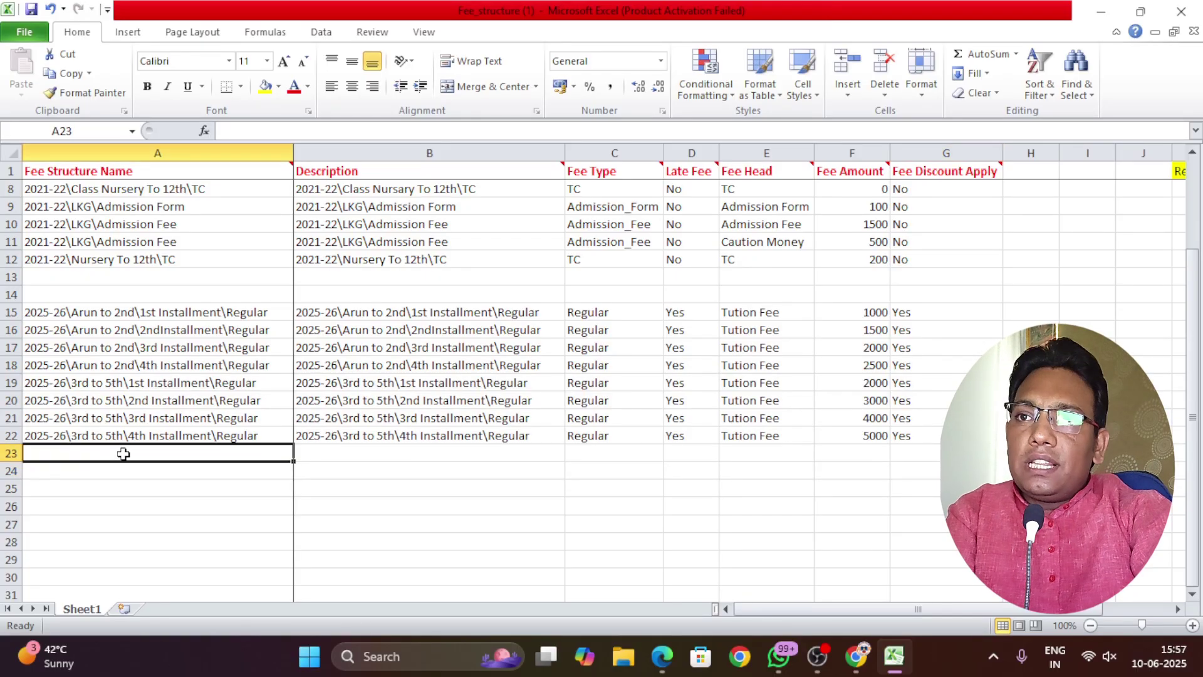
left_click(49, 259)
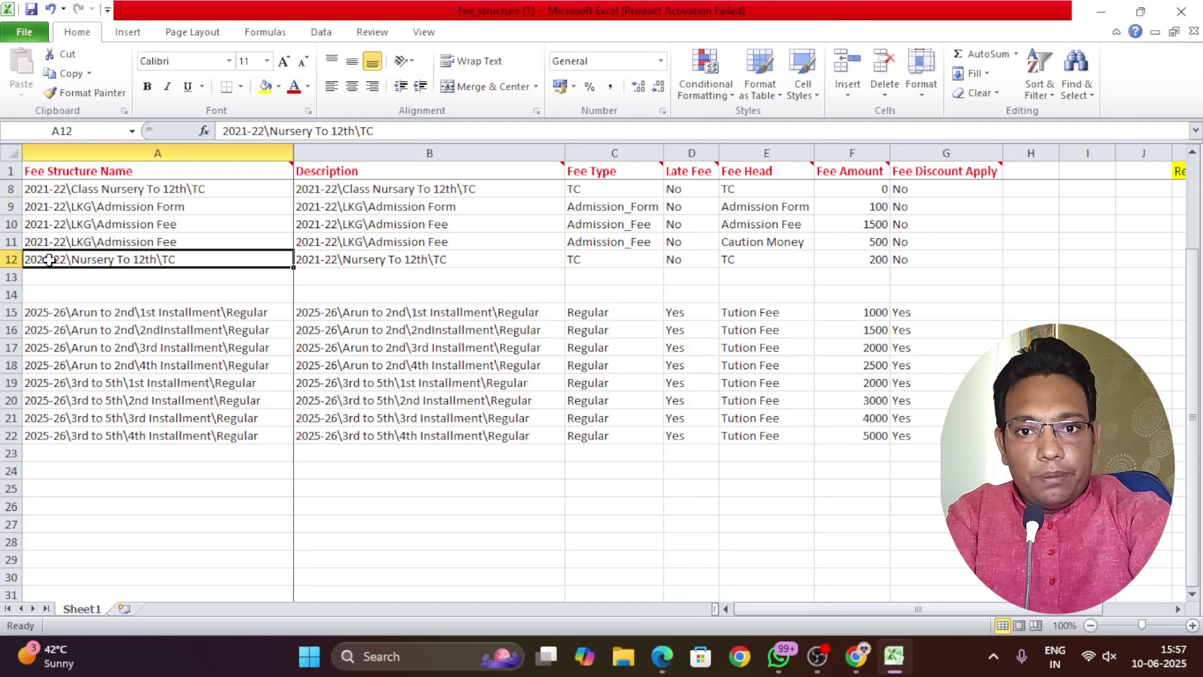
key("ctrl+c")
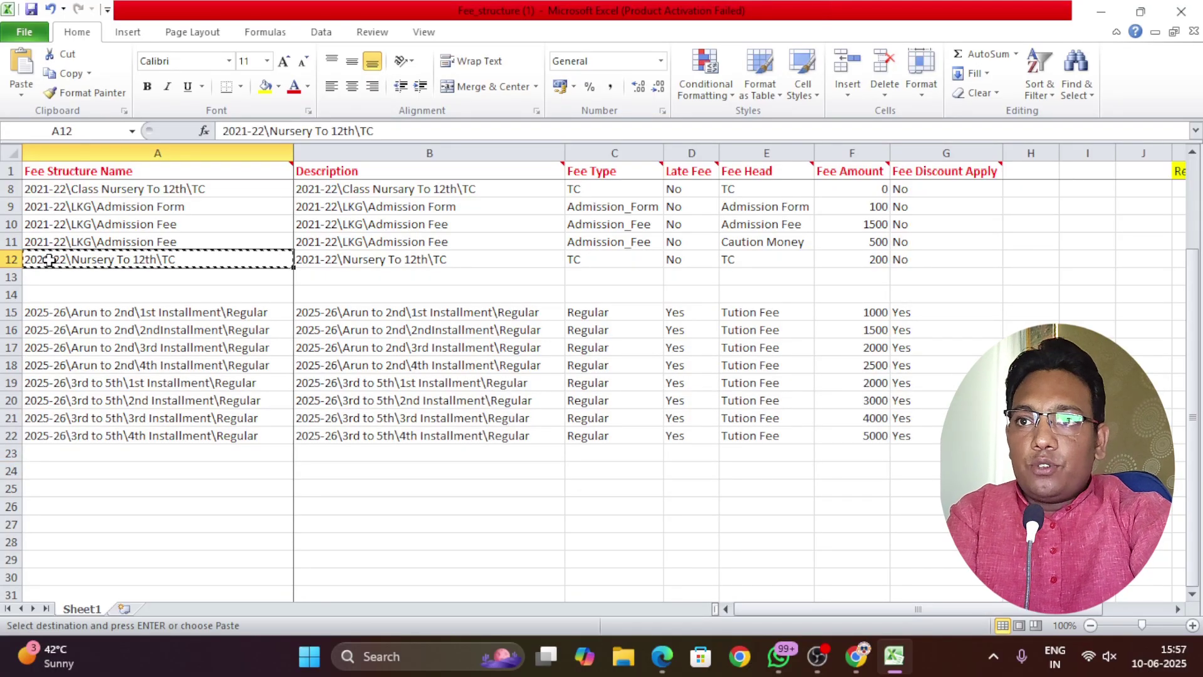
left_click(72, 452)
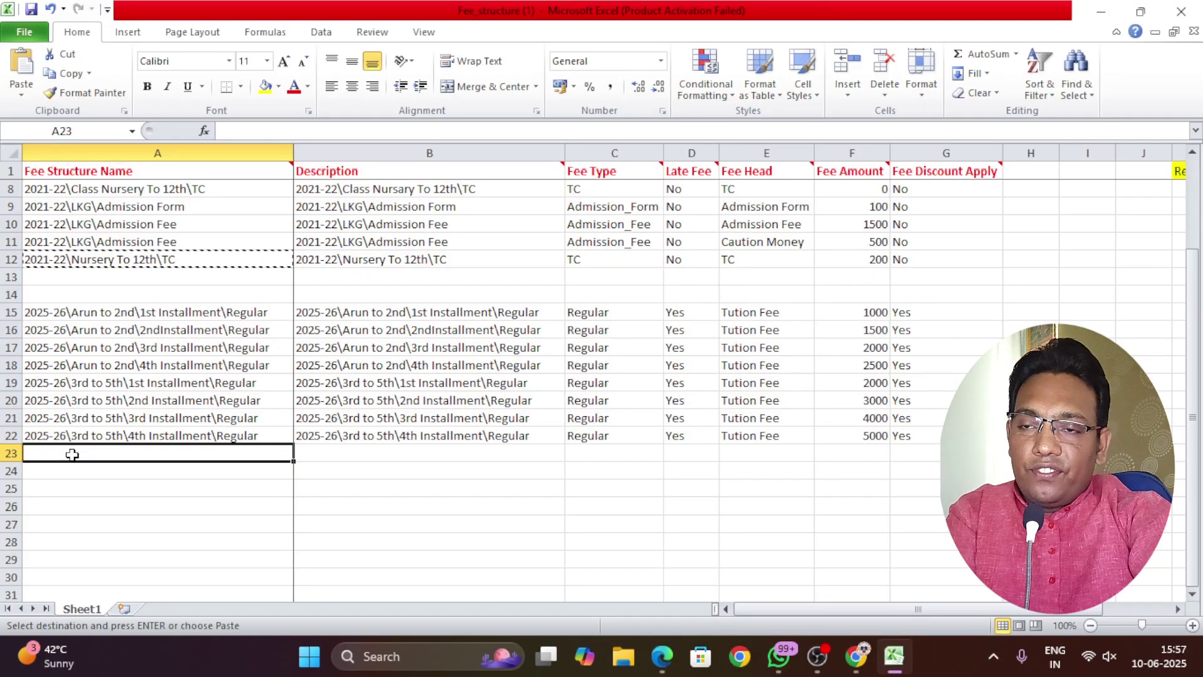
key("ctrl+v")
Rename A23 to 2025-26\Arun To 12th\TC and copy it for the Description cell B23
double_click(91, 454)
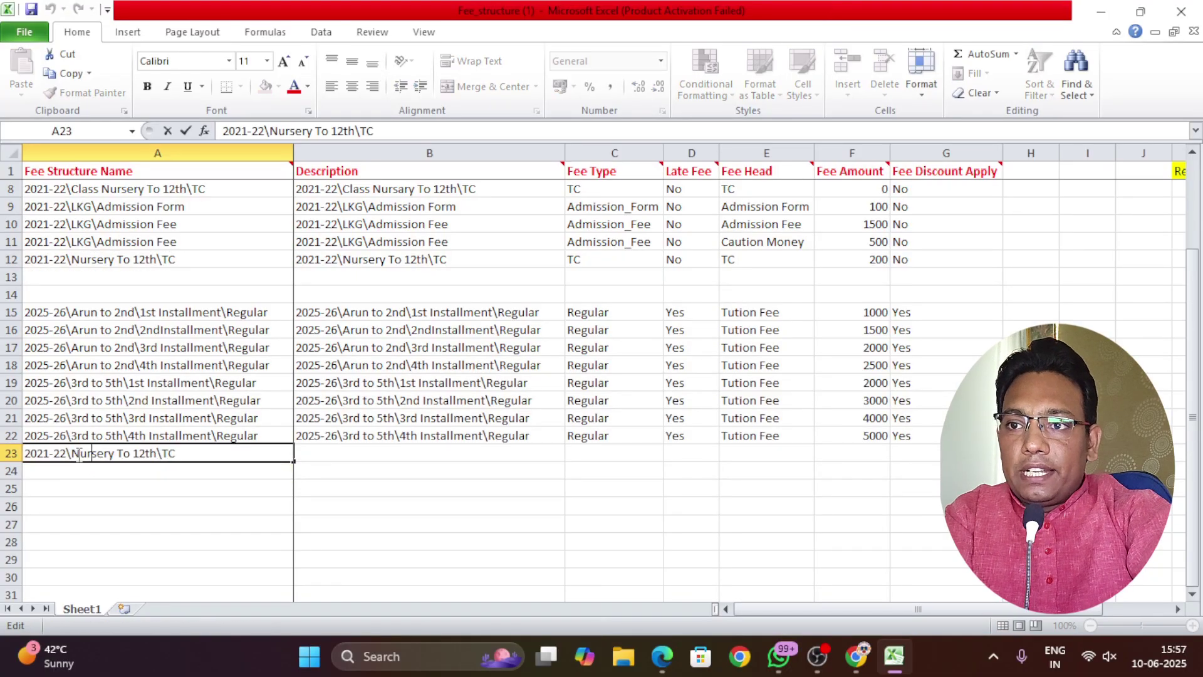
left_click_drag(73, 457, 114, 463)
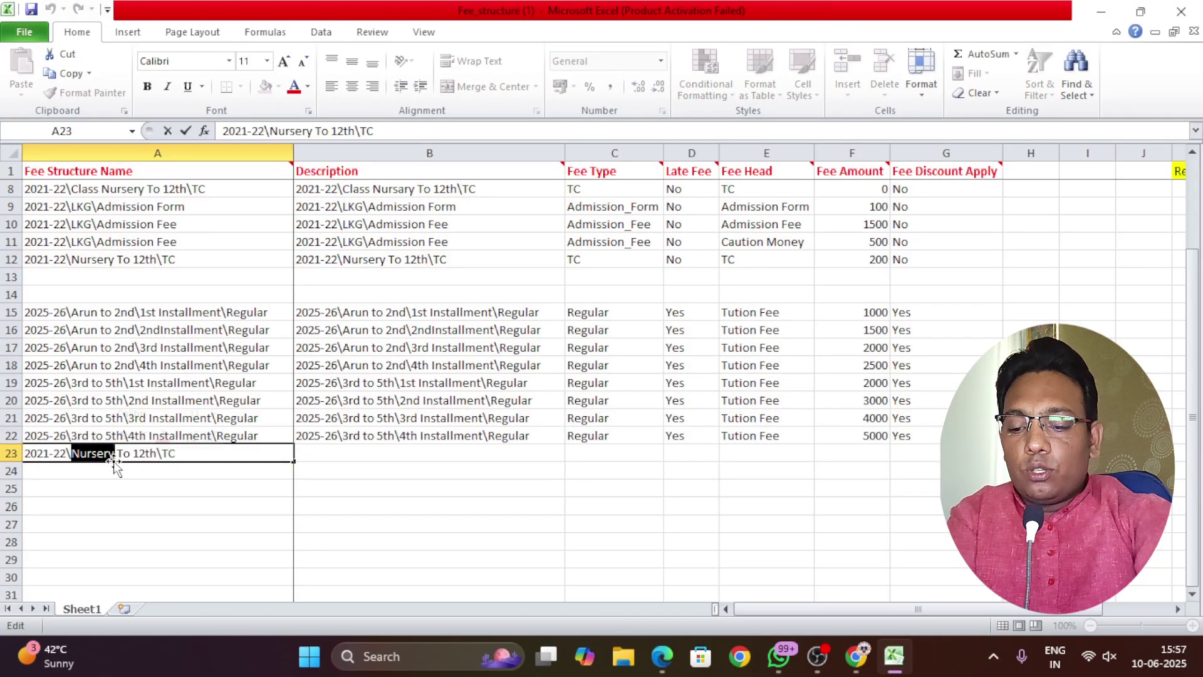
type("Arun")
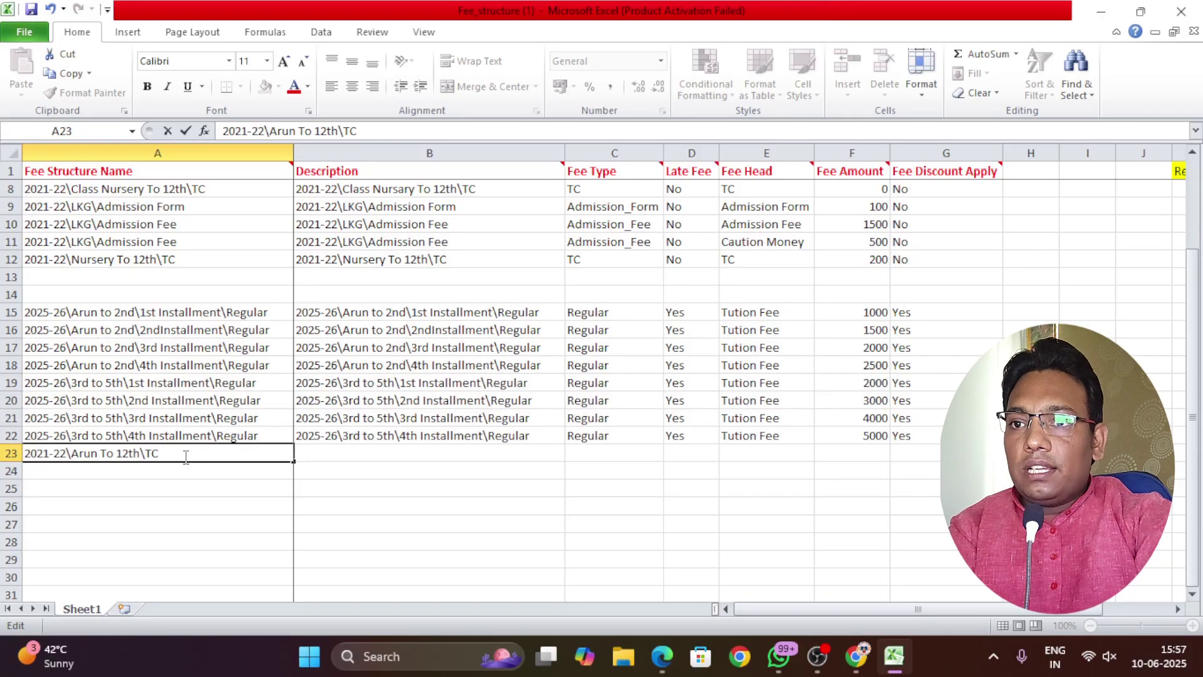
left_click_drag(66, 453, 39, 455)
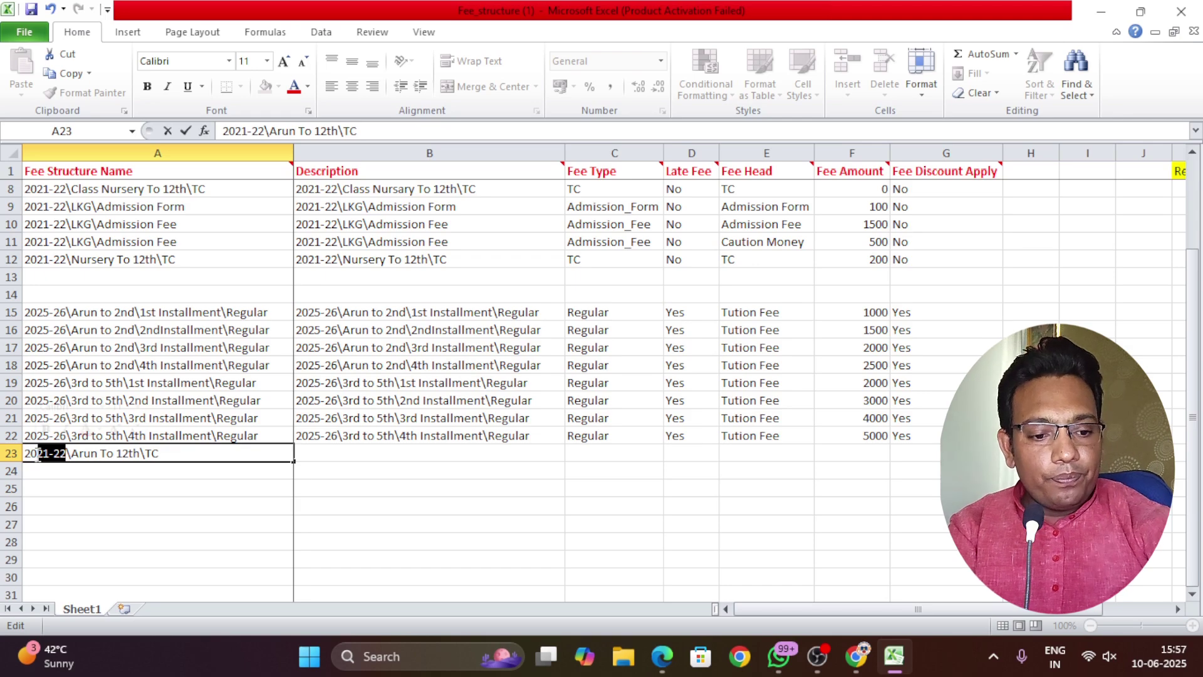
type("25-26")
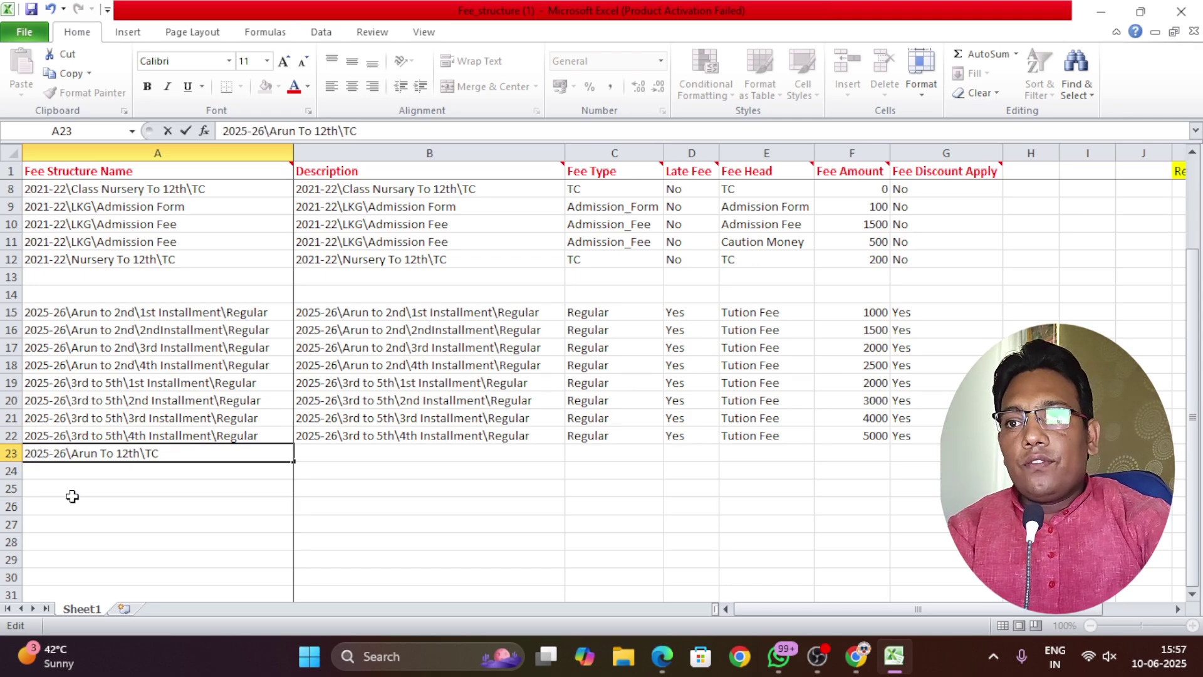
left_click(79, 510)
left_click(192, 452)
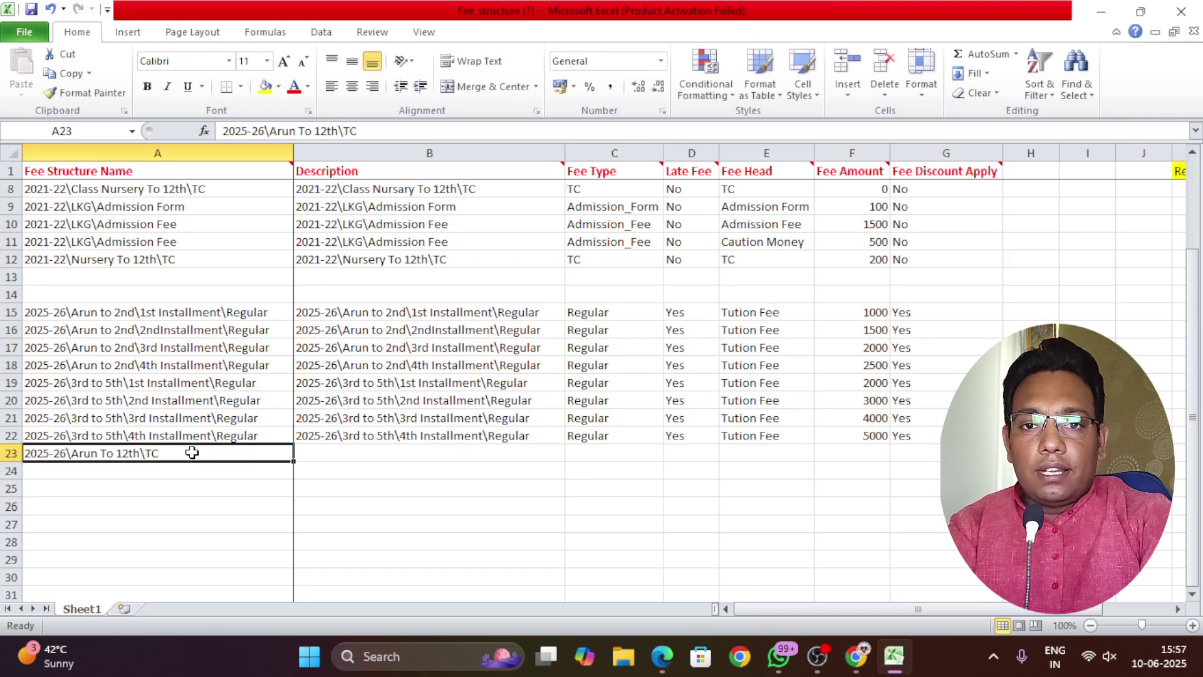
key("ctrl+c")
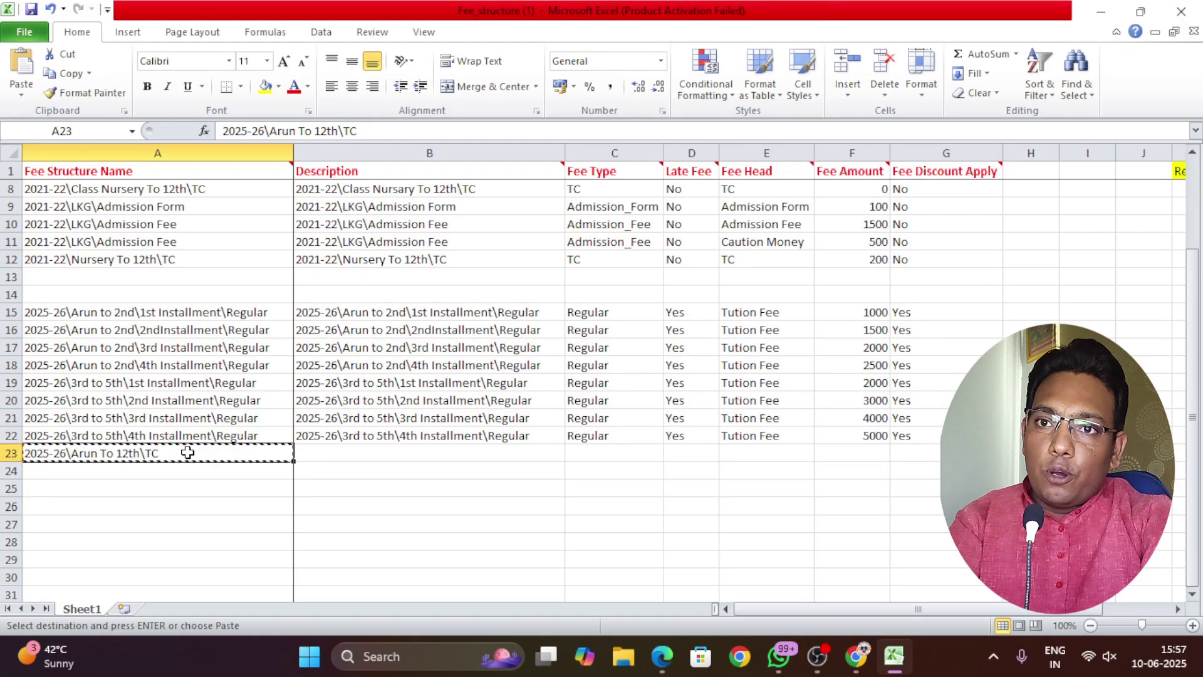
left_click(355, 451)
Paste the name as the B23 description and set row 23 Fee Type TC, Late Fee No
key("ctrl+v")
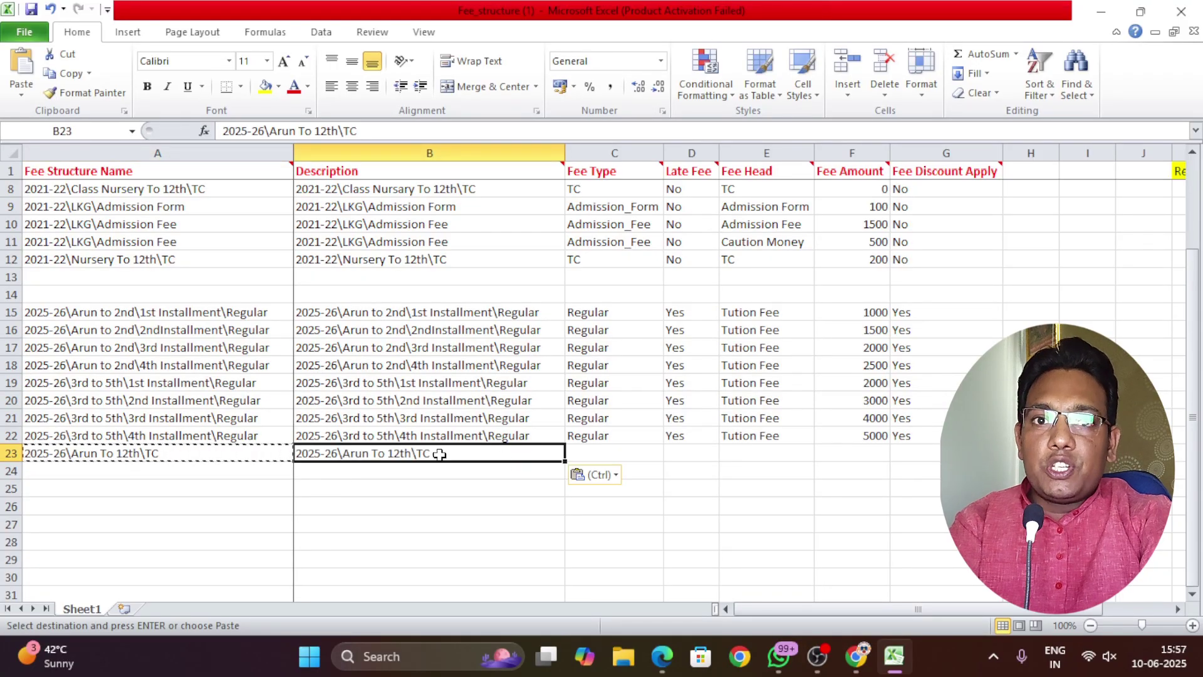
left_click(611, 452)
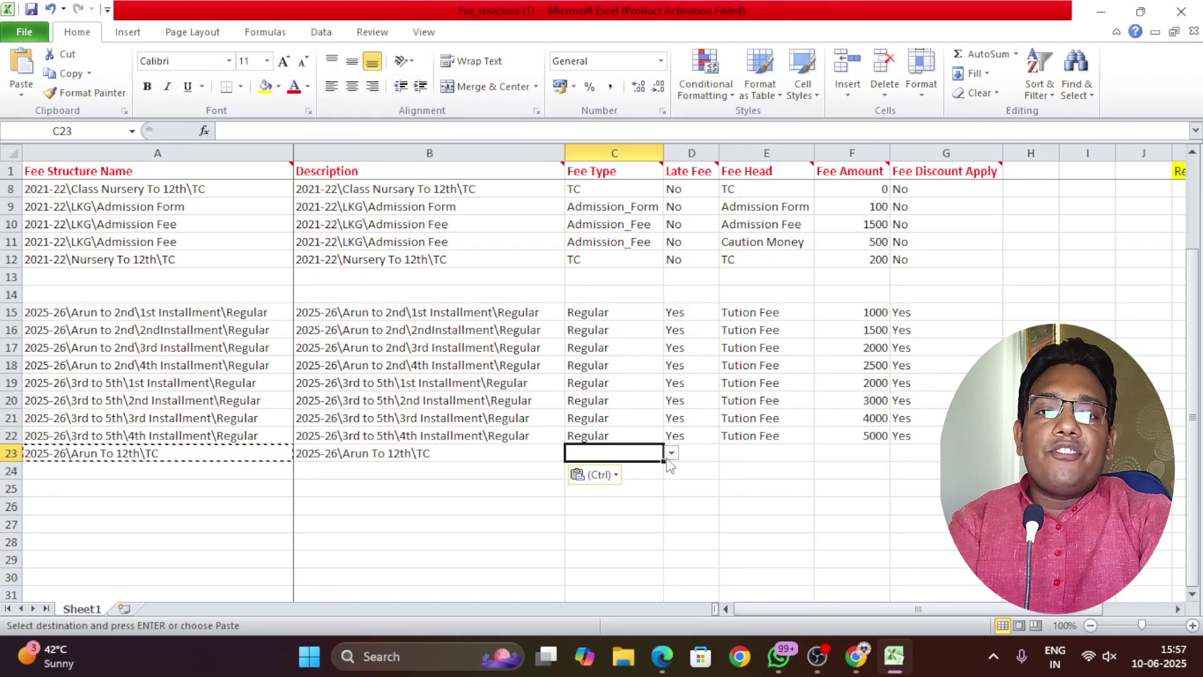
scroll(663, 449, "down", 2)
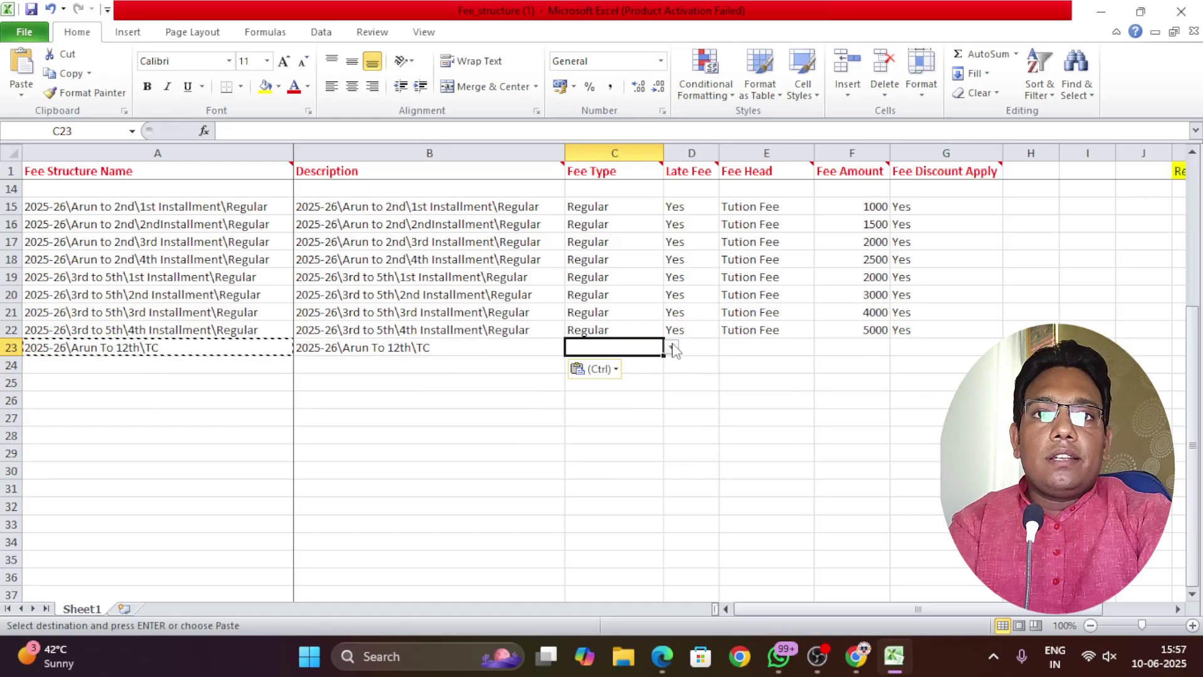
left_click(670, 347)
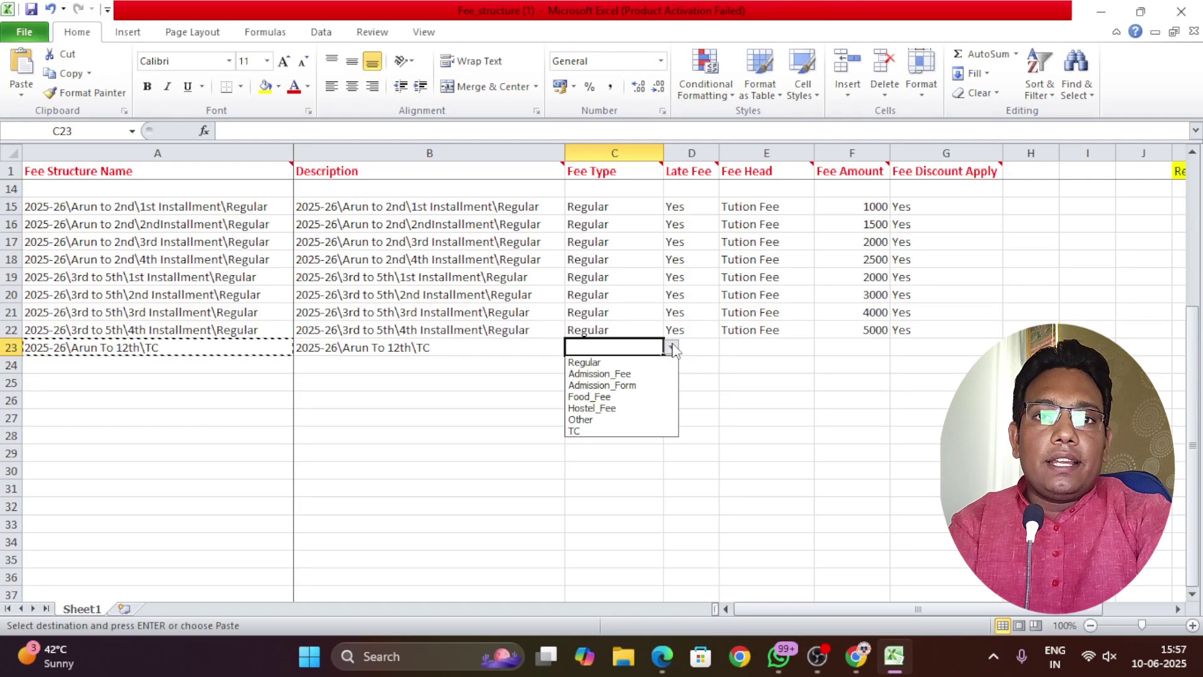
left_click(621, 430)
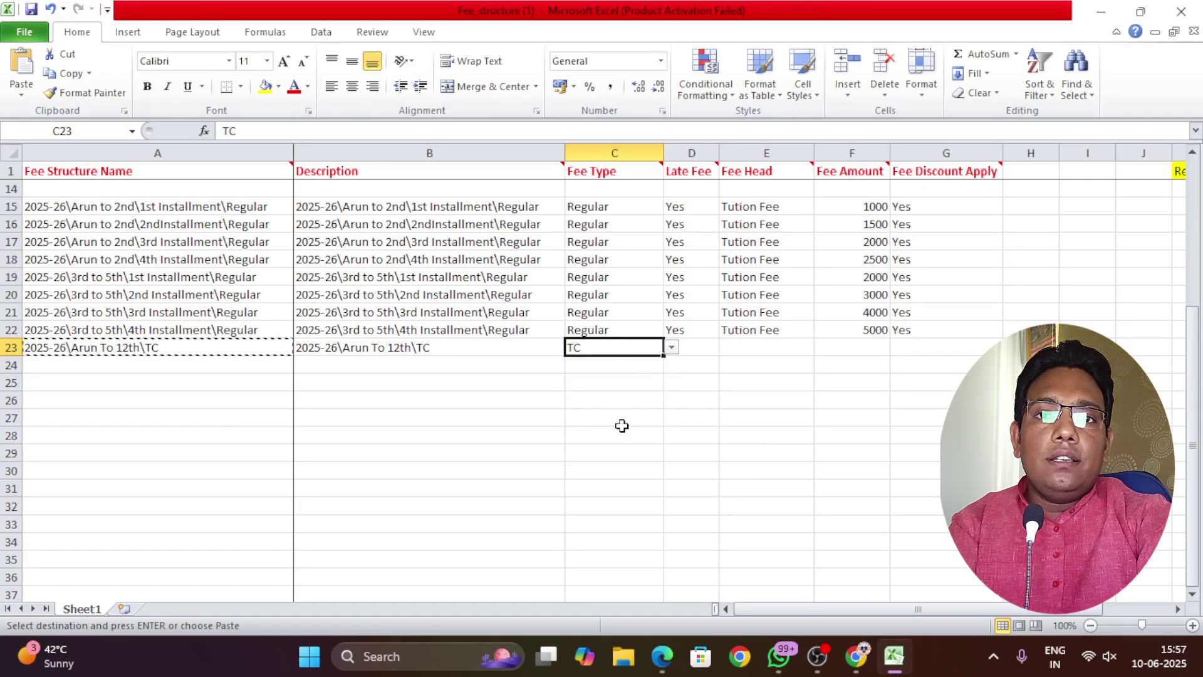
left_click(706, 348)
left_click(726, 347)
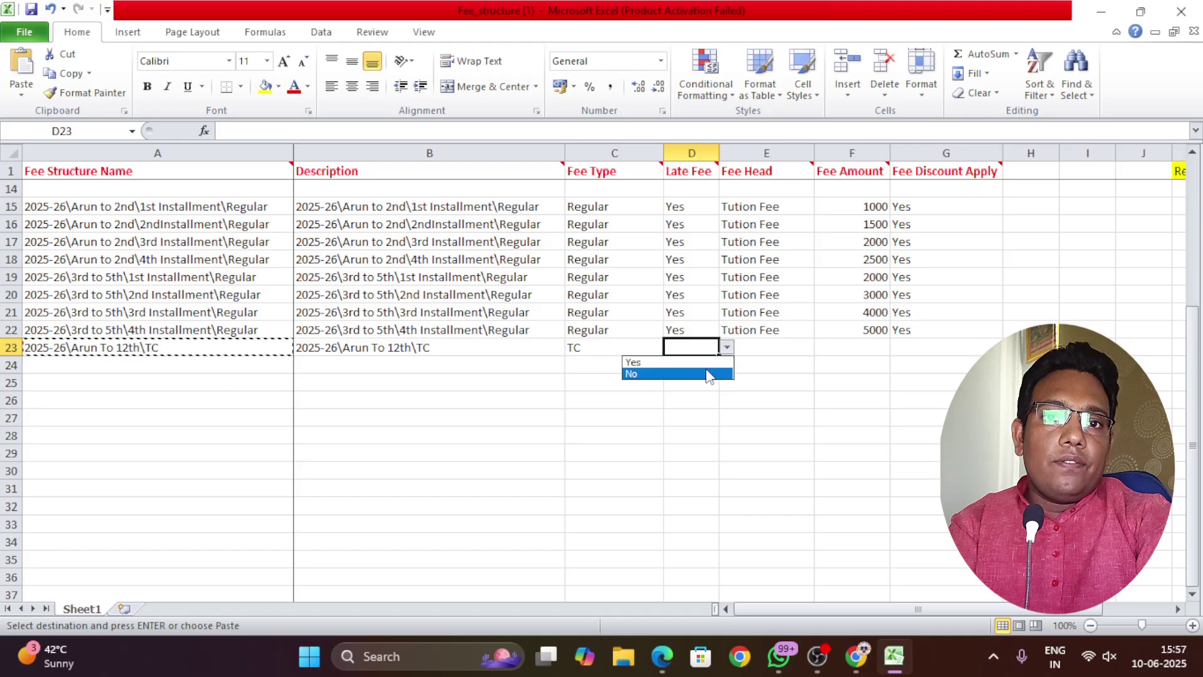
left_click(711, 373)
Give row 23 Fee Head TC, Fee Amount 300 and Fee Discount Apply No
left_click(789, 348)
left_click(821, 349)
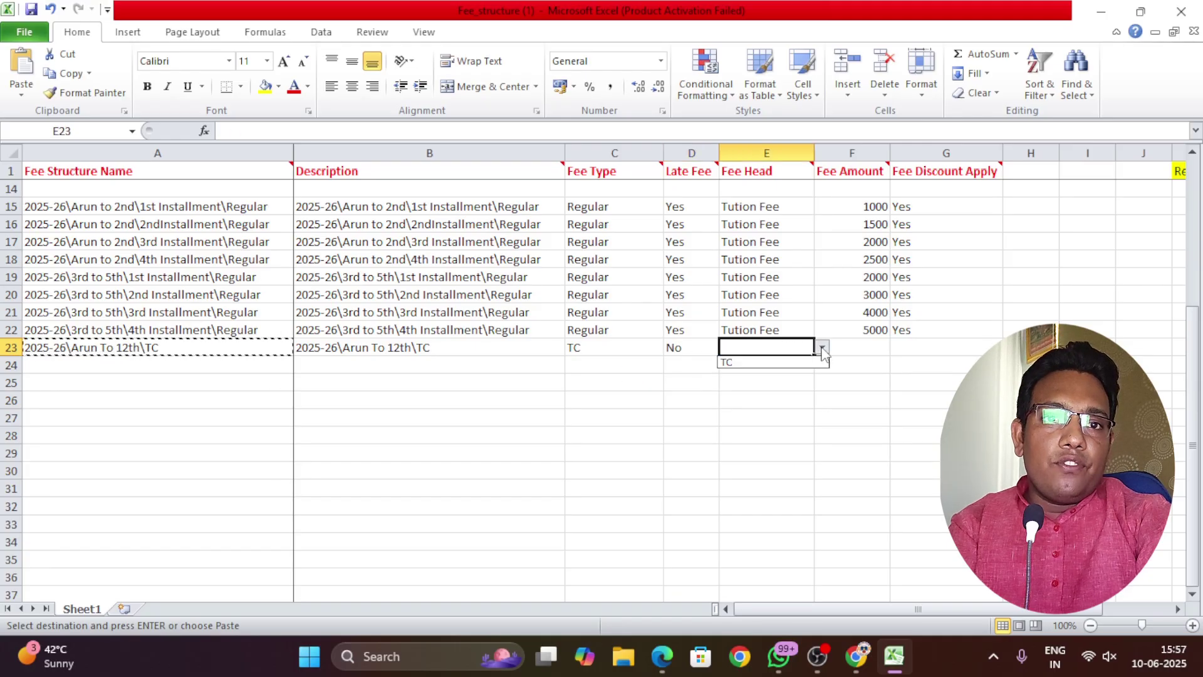
left_click(794, 363)
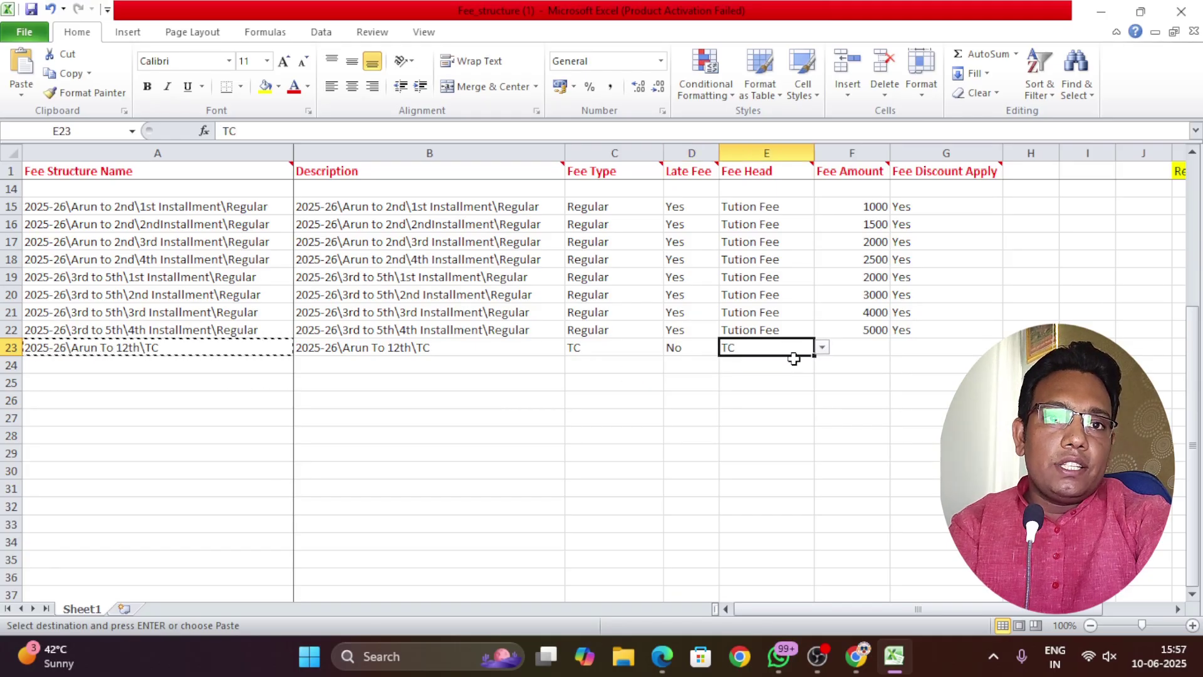
left_click(868, 347)
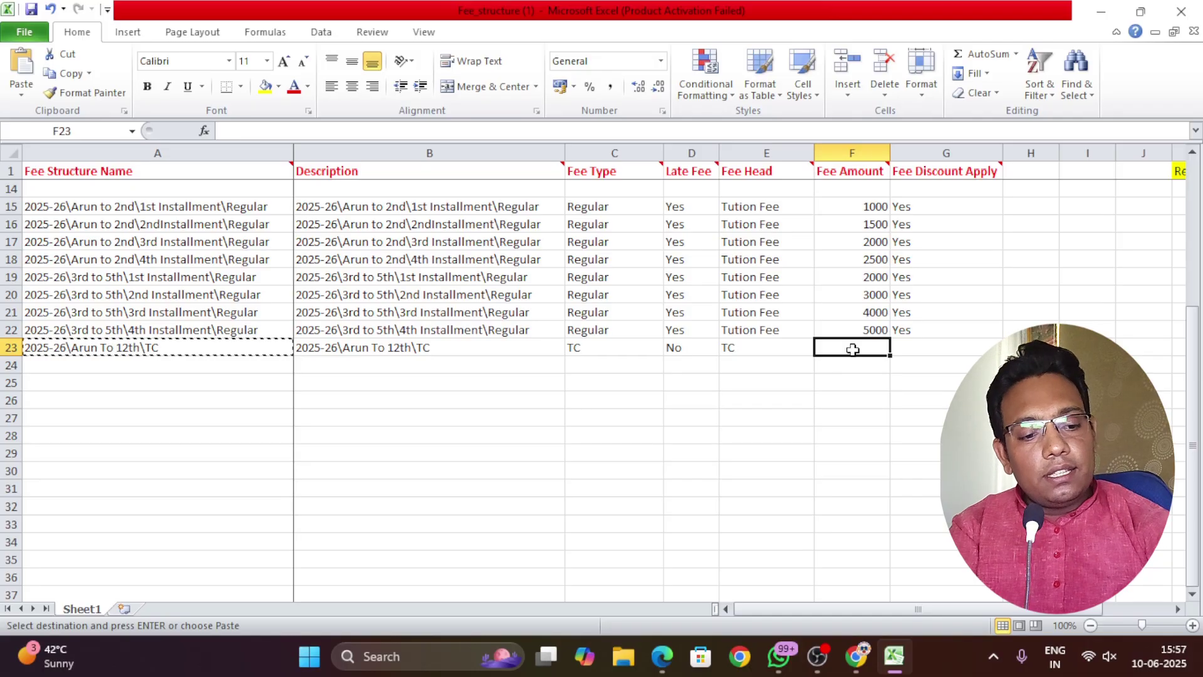
type("300")
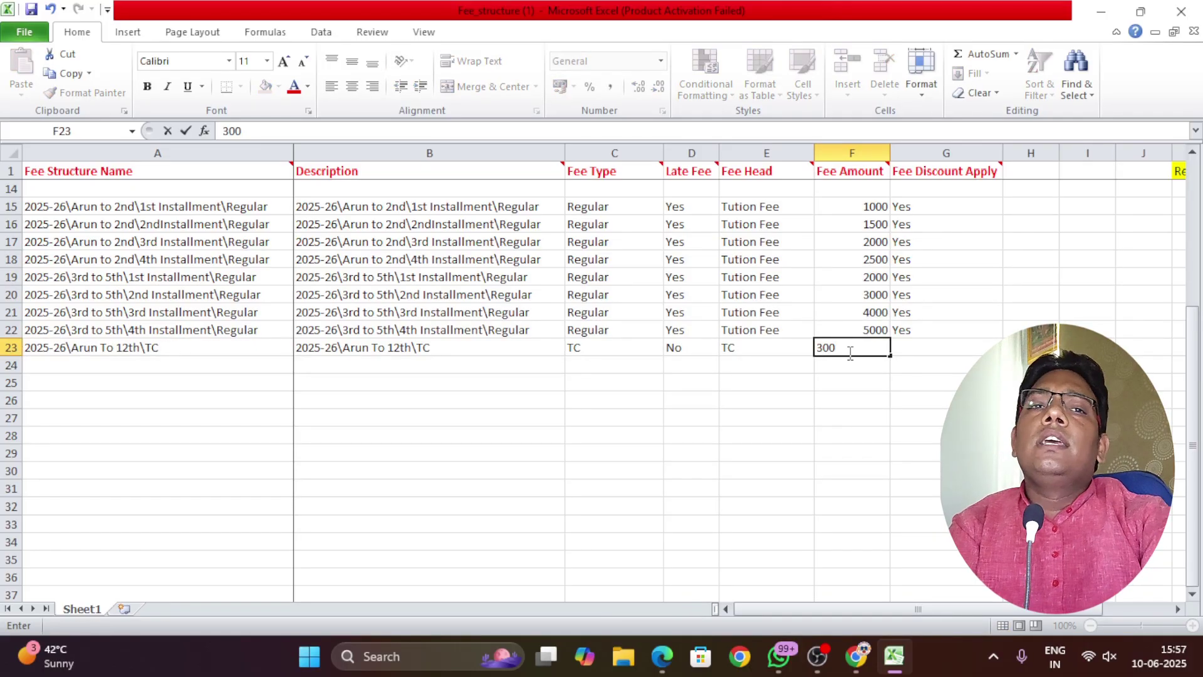
left_click(917, 346)
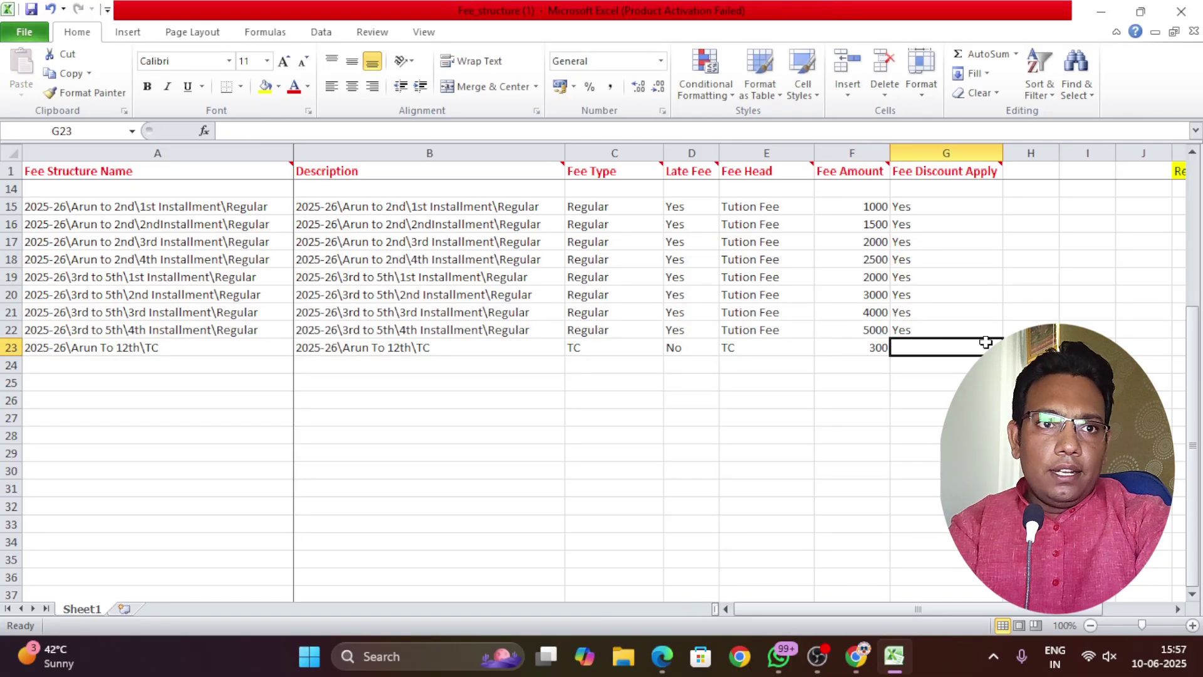
left_click(1009, 347)
left_click(908, 374)
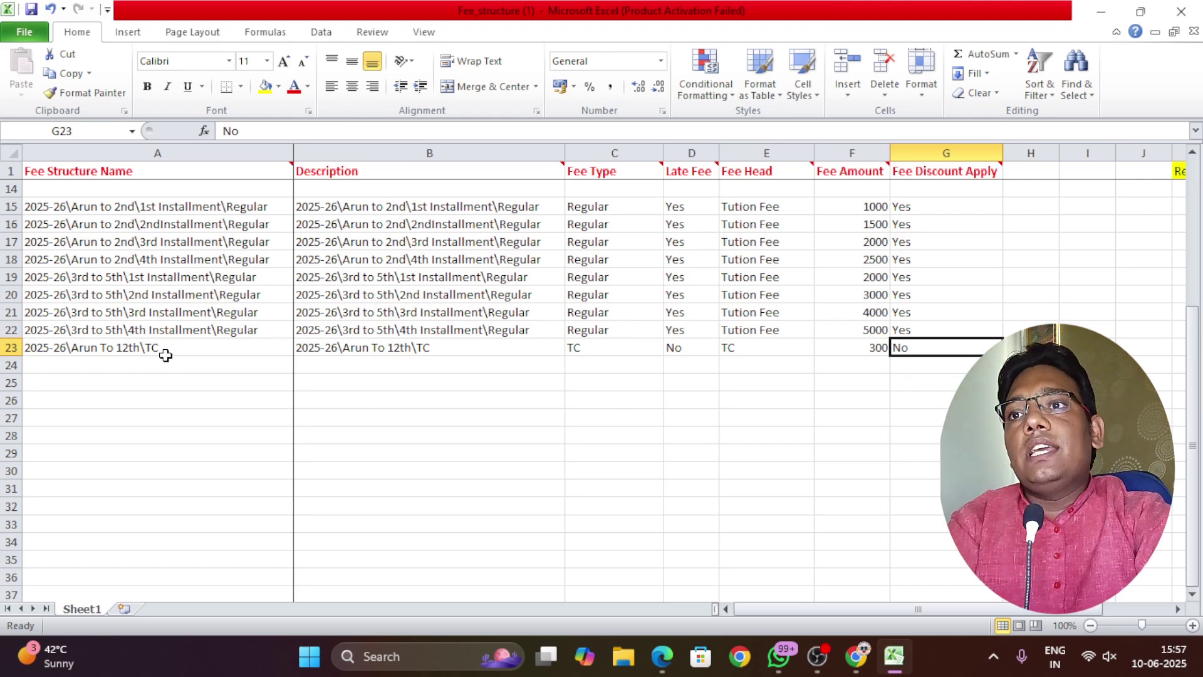
scroll(166, 355, "up", 3)
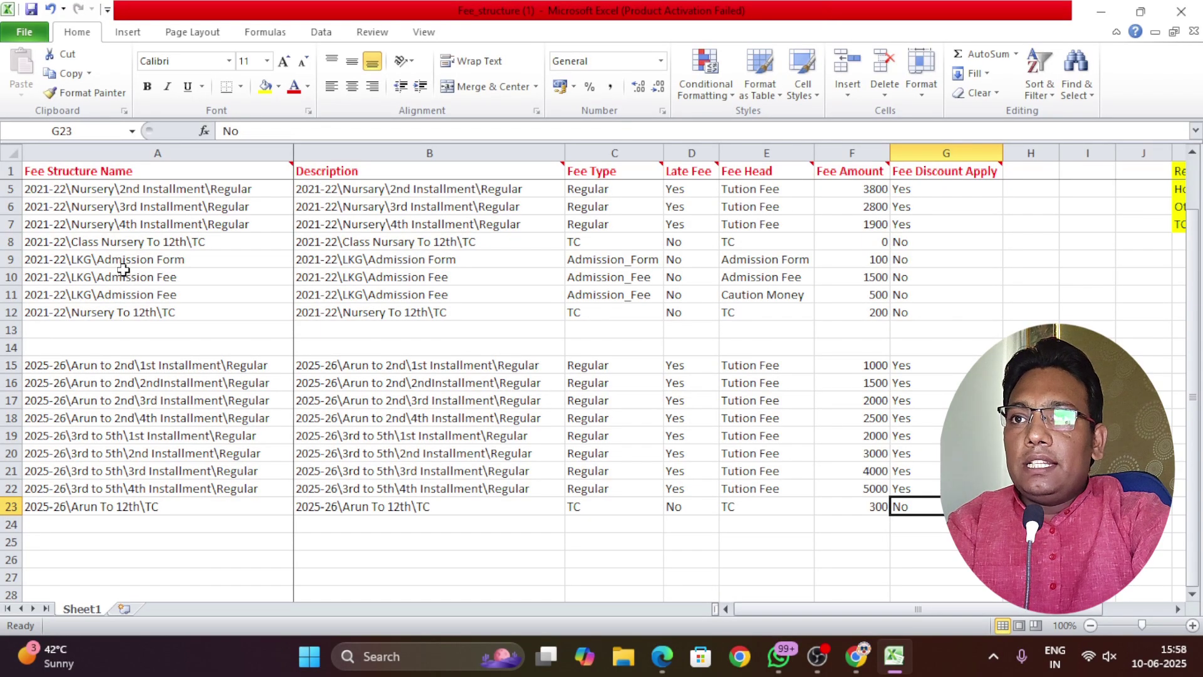
scroll(125, 257, "up", 1)
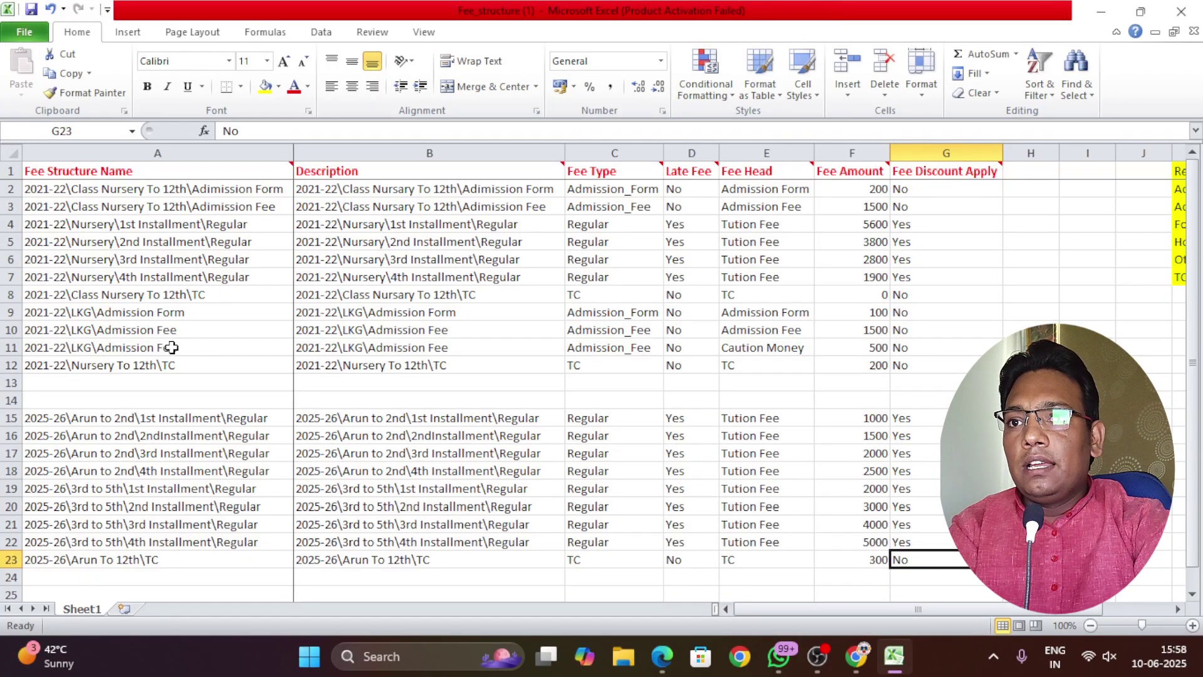
scroll(294, 395, "down", 2)
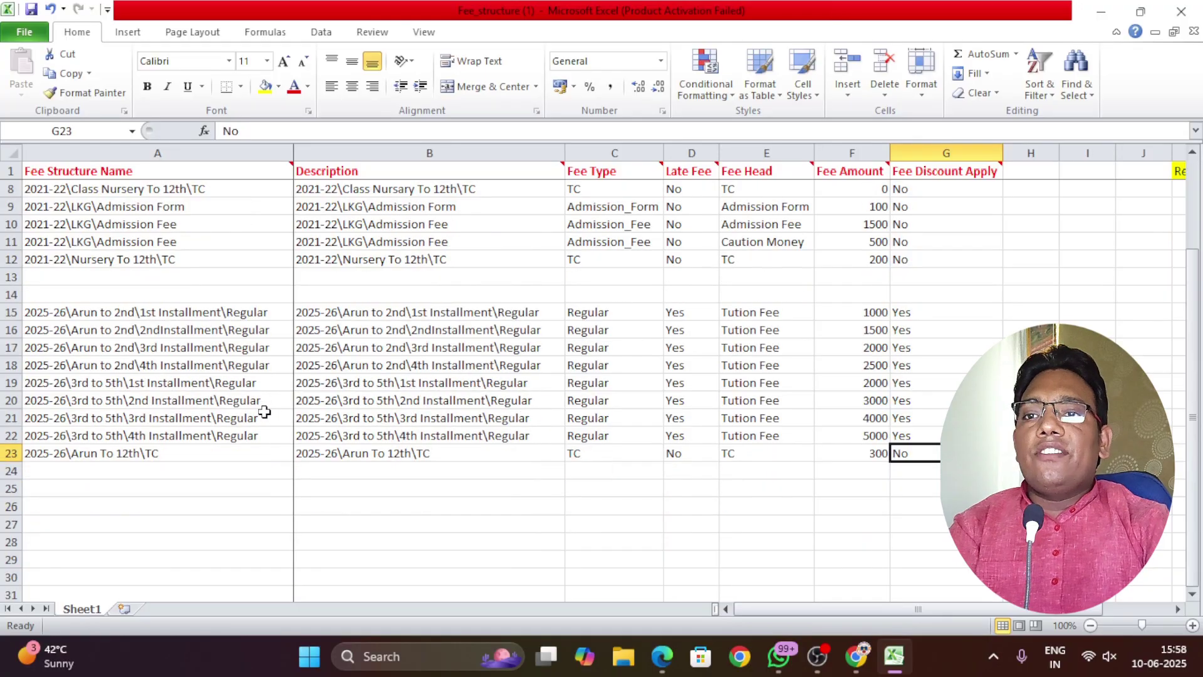
Clear the old 2021-22 fee structure rows A2:G14
scroll(233, 357, "up", 1)
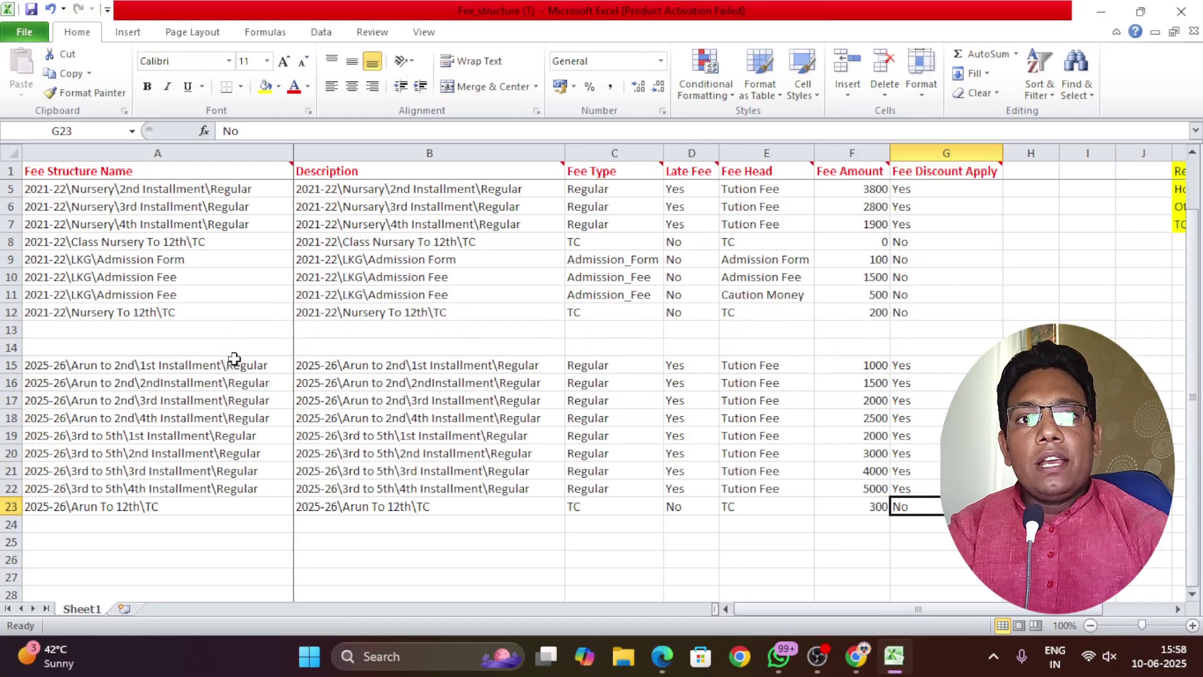
left_click_drag(923, 345, 34, 190)
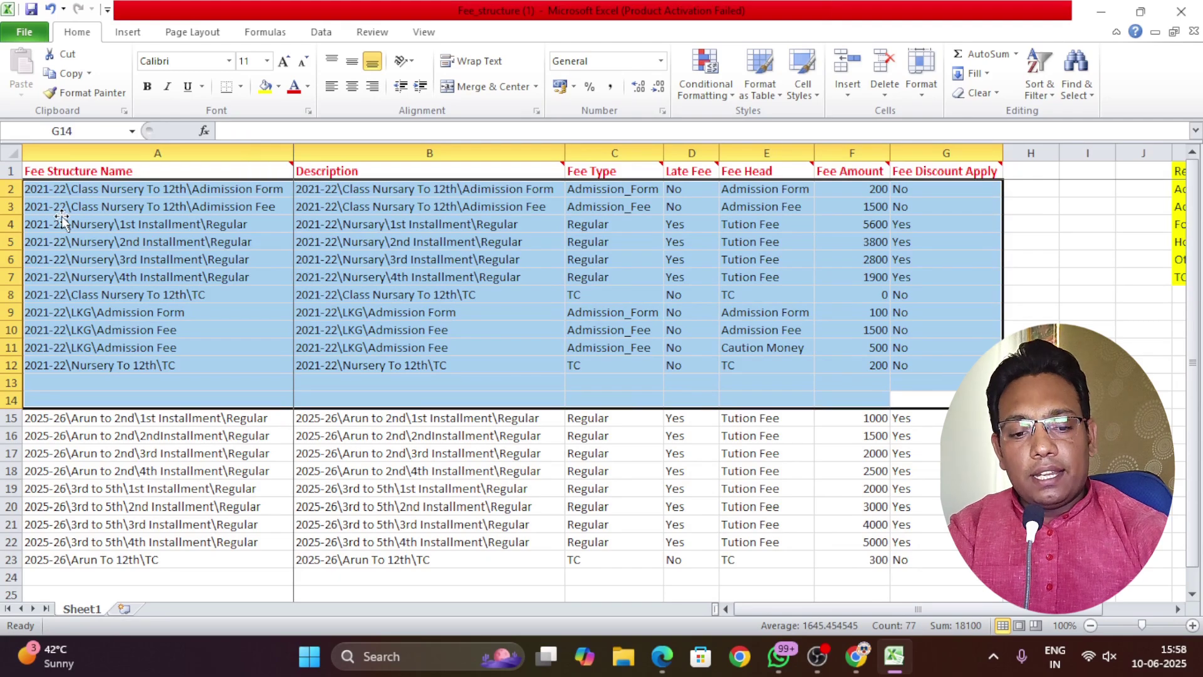
key("Delete")
scroll(206, 271, "down", 1)
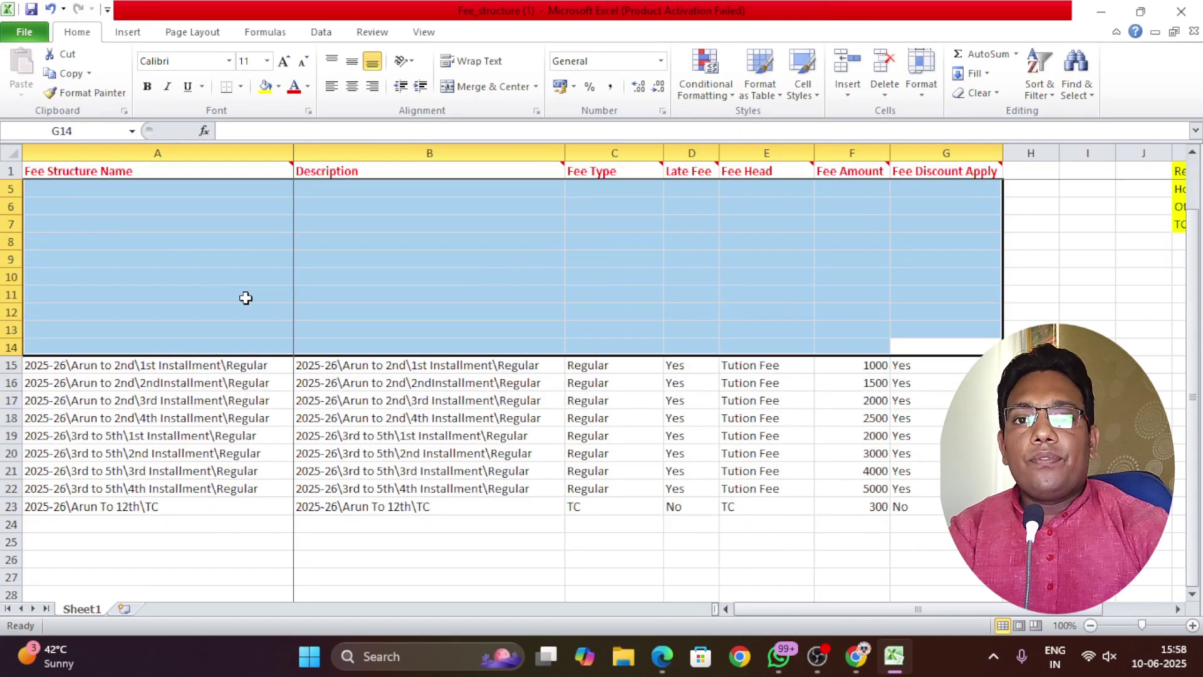
left_click(839, 525)
Move the nine 2025-26 rows up to start at row 2, then save and close Excel
left_click_drag(915, 506, 60, 194)
left_click(261, 414)
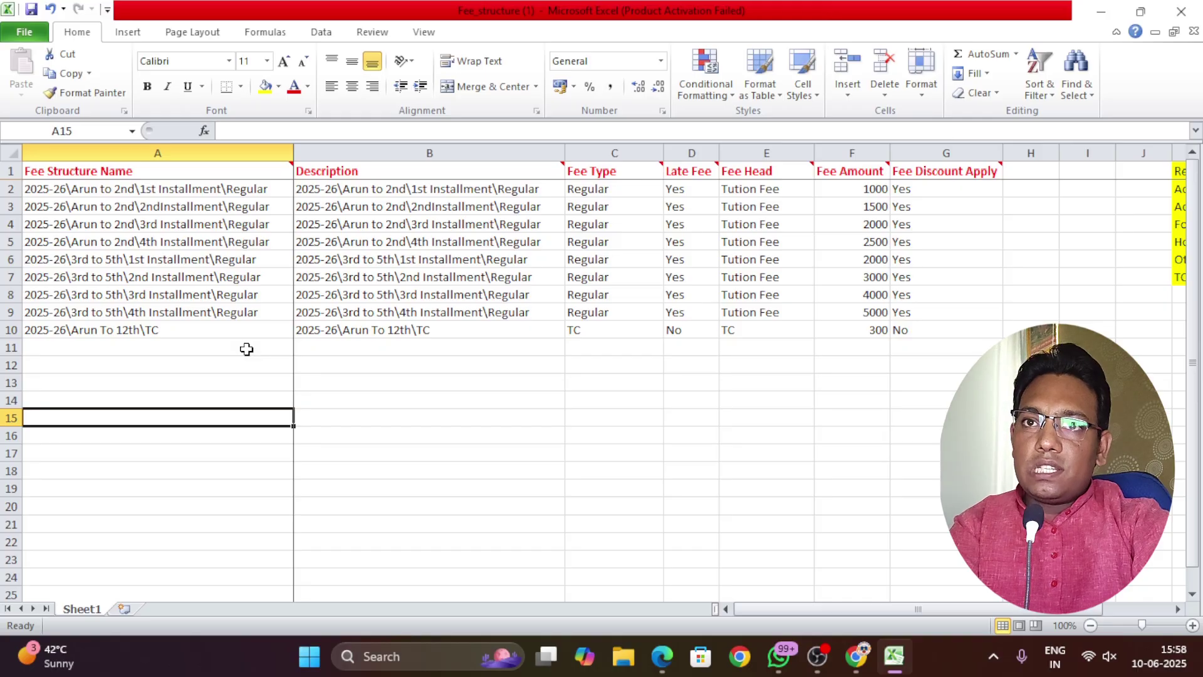
left_click(216, 369)
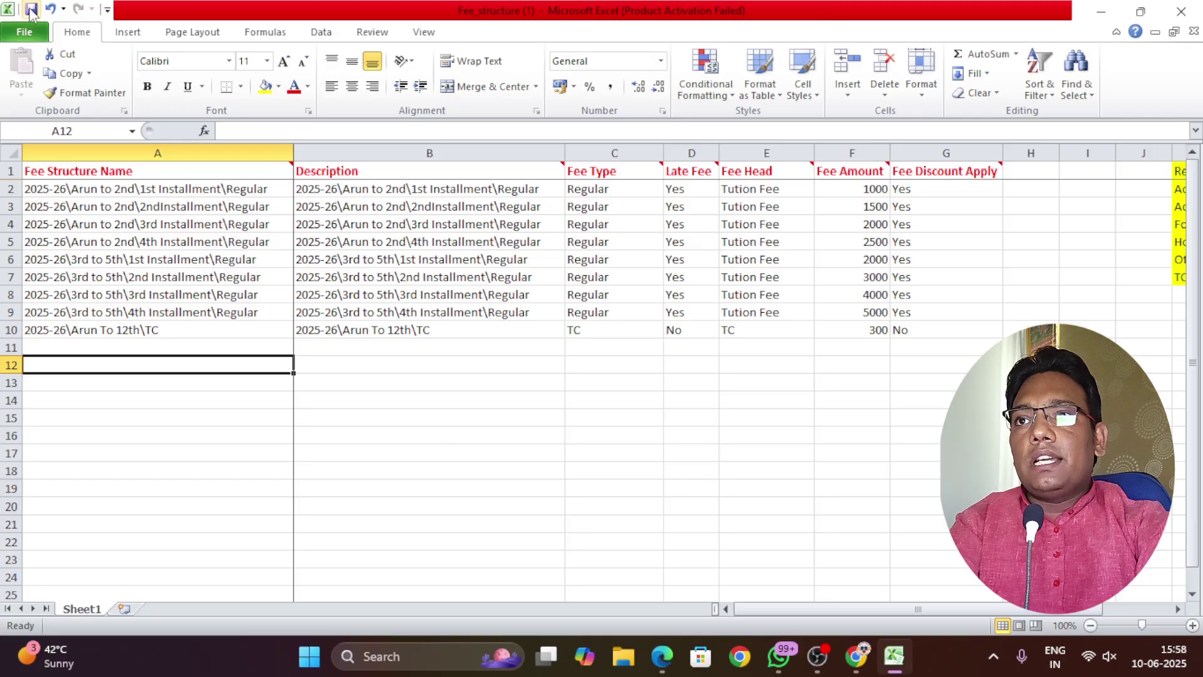
left_click(31, 10)
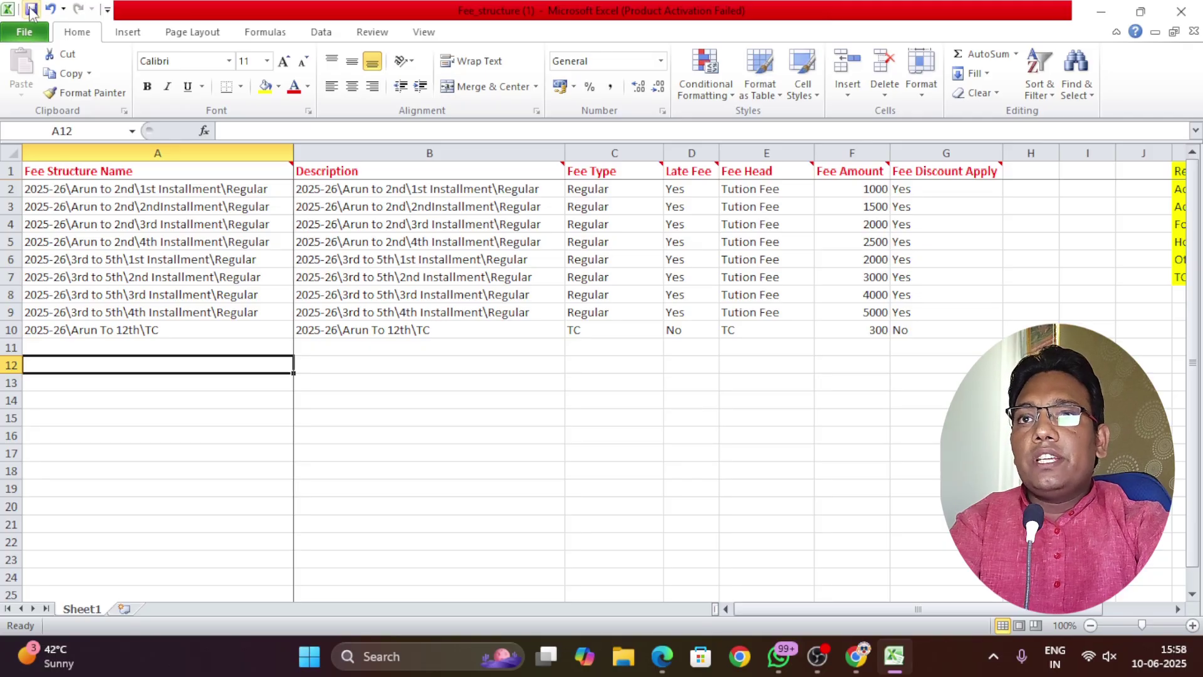
left_click(1181, 11)
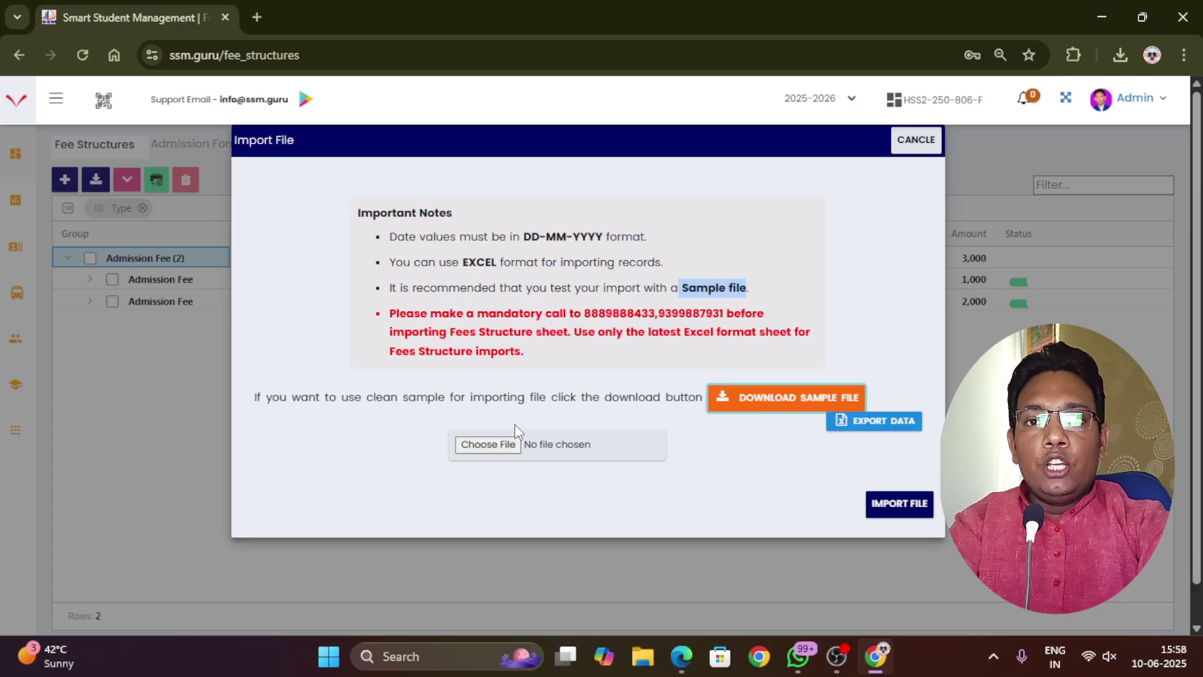
Pick Fee_structure (1).xlsx from the Downloads folder and import it
left_click(494, 446)
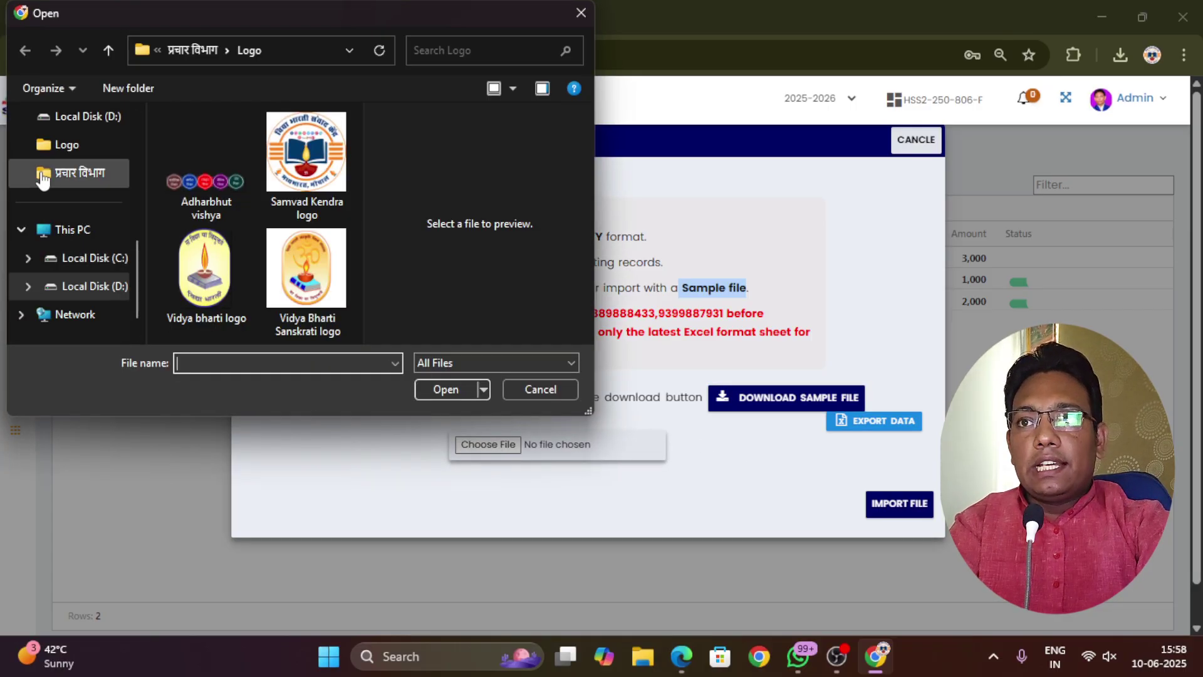
scroll(60, 244, "down", 1)
scroll(65, 251, "up", 5)
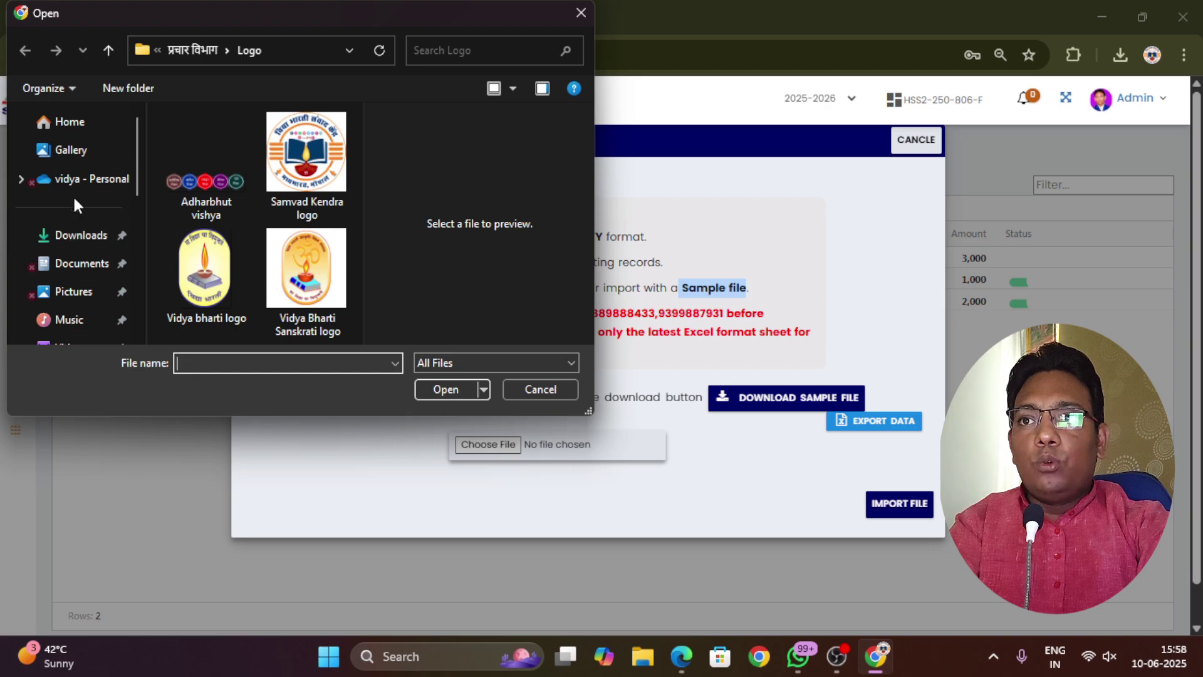
left_click(86, 248)
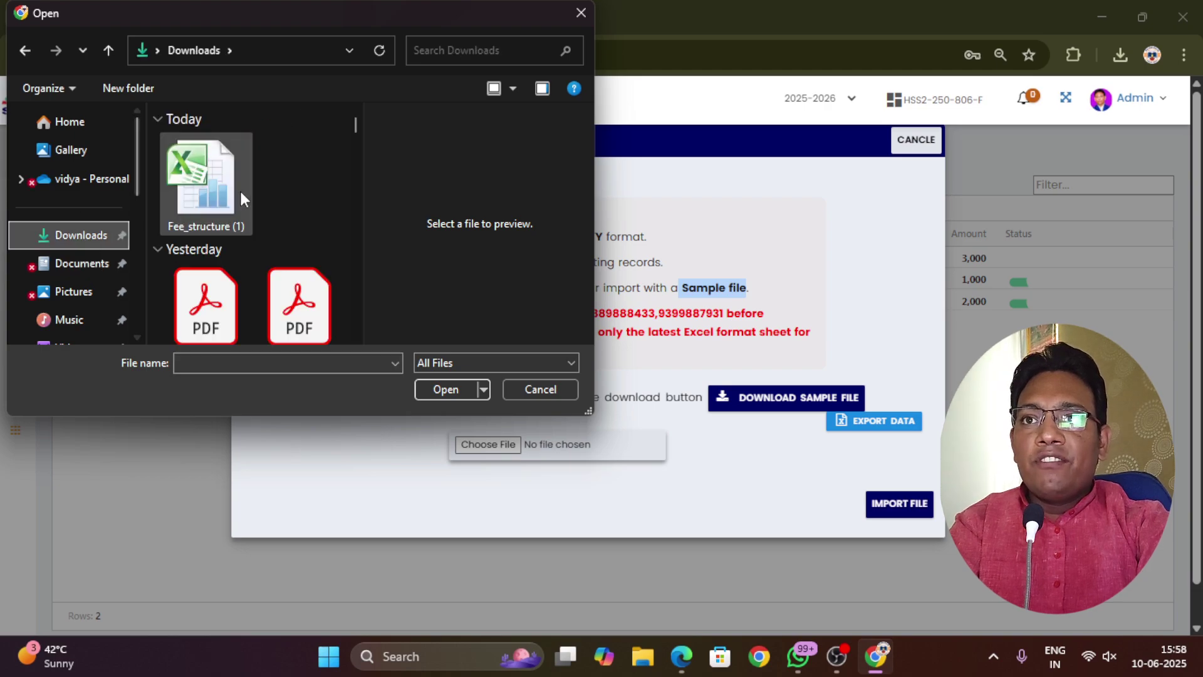
double_click(210, 181)
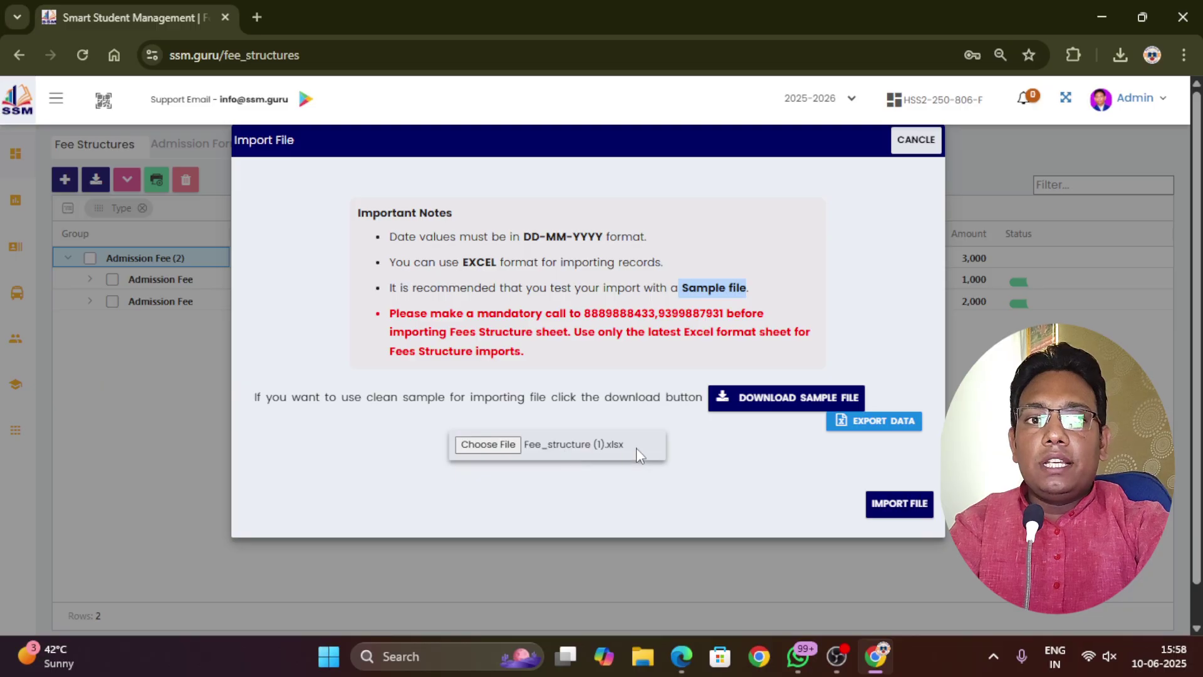
left_click(897, 506)
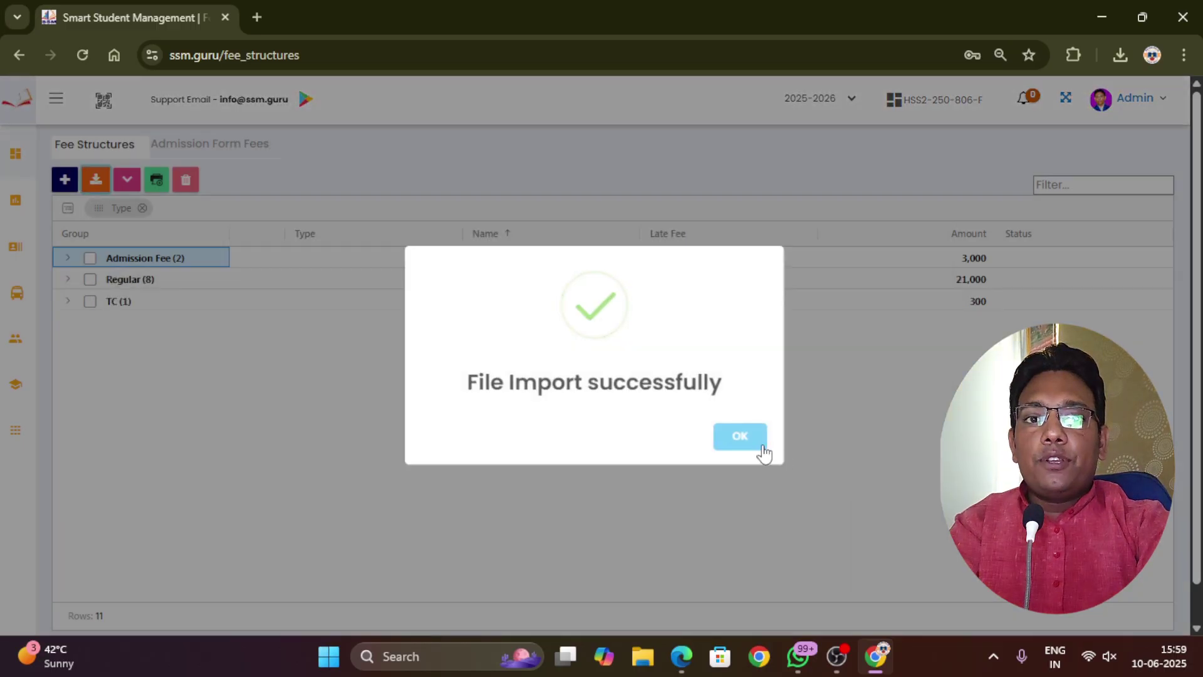
Dismiss the import success message and expand the TC (1) and Regular (8) groups
left_click(751, 444)
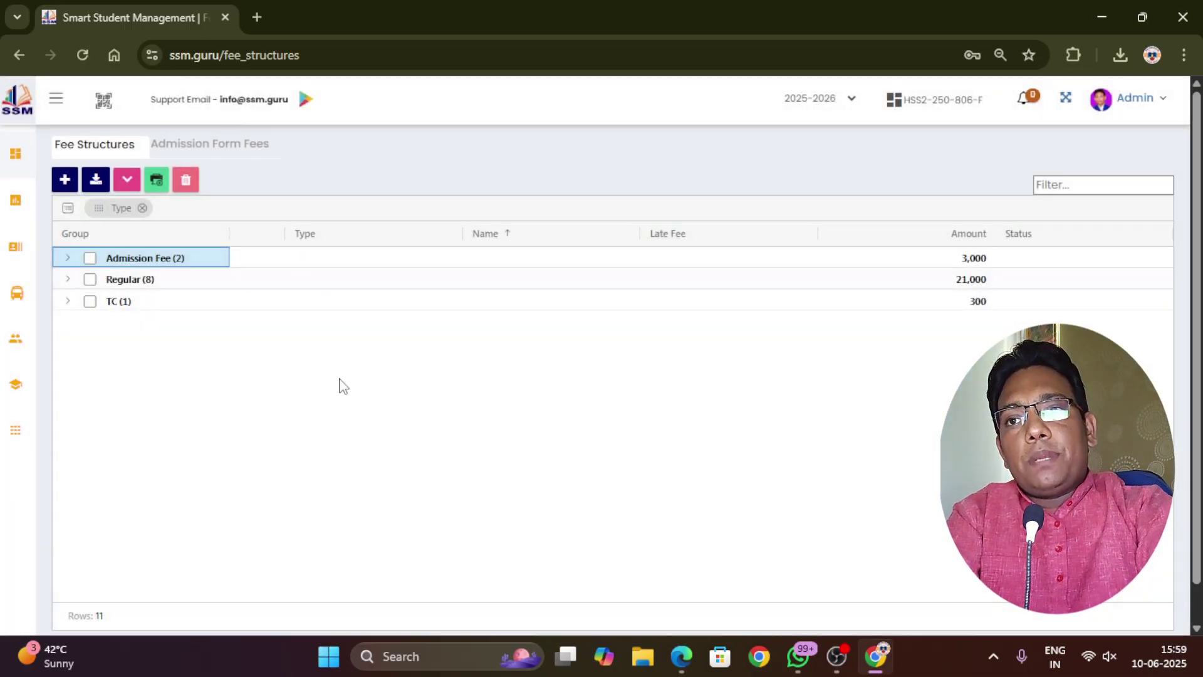
mouse_move(17, 292)
left_click(67, 302)
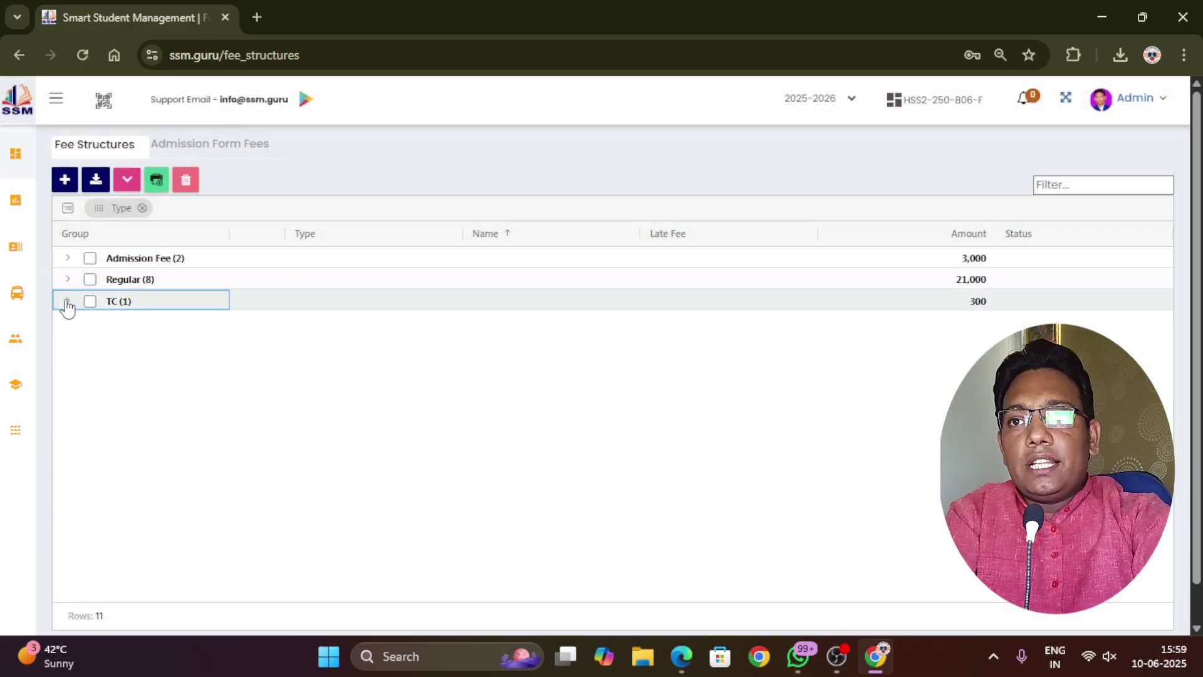
left_click(70, 281)
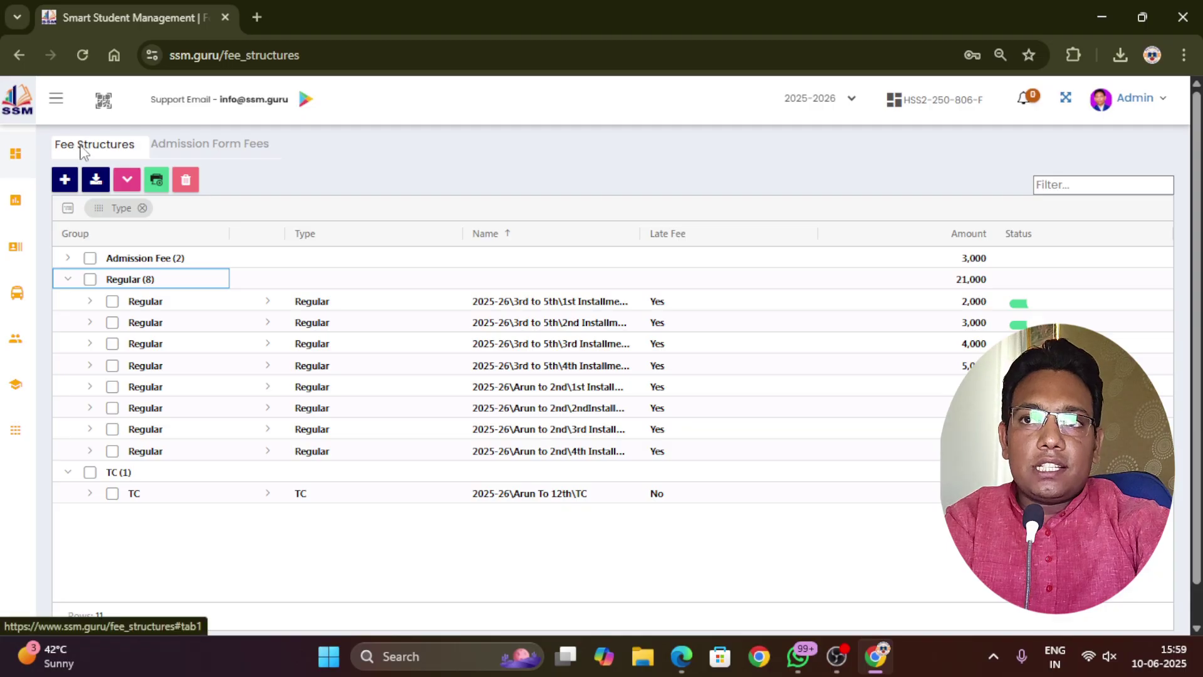
On Admission Form Fees, enter 100 for Nursery, LKG, UKG and 1st through 5th
left_click(214, 147)
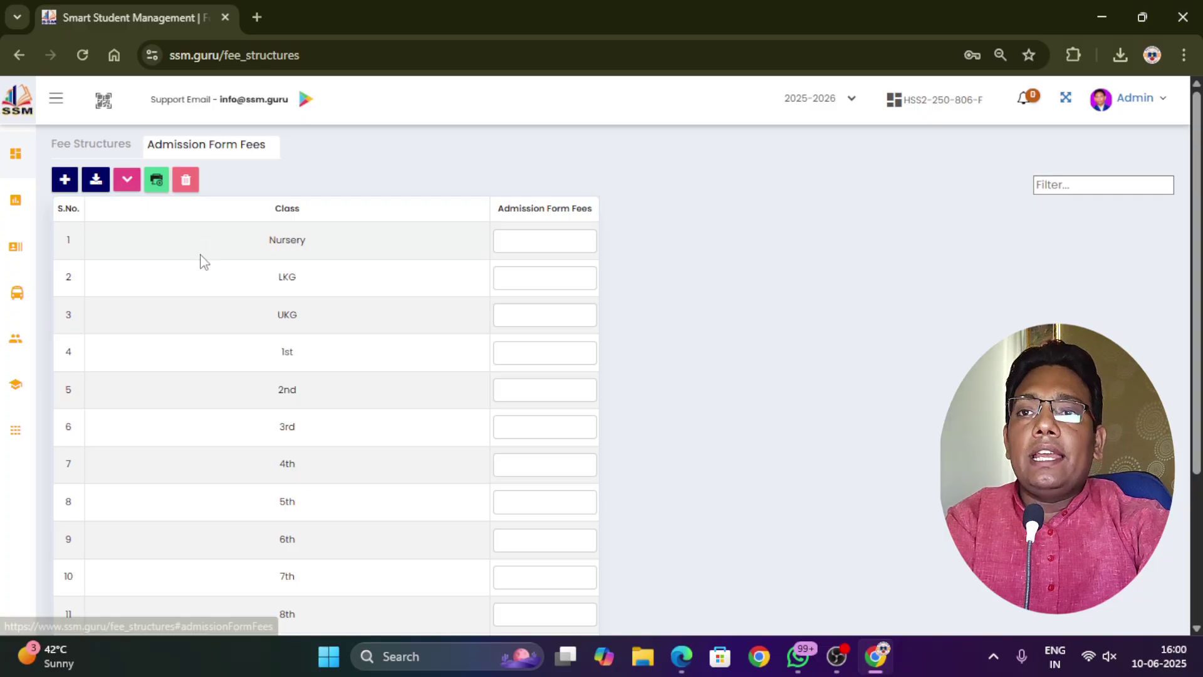
scroll(374, 299, "down", 2)
scroll(366, 338, "down", 1)
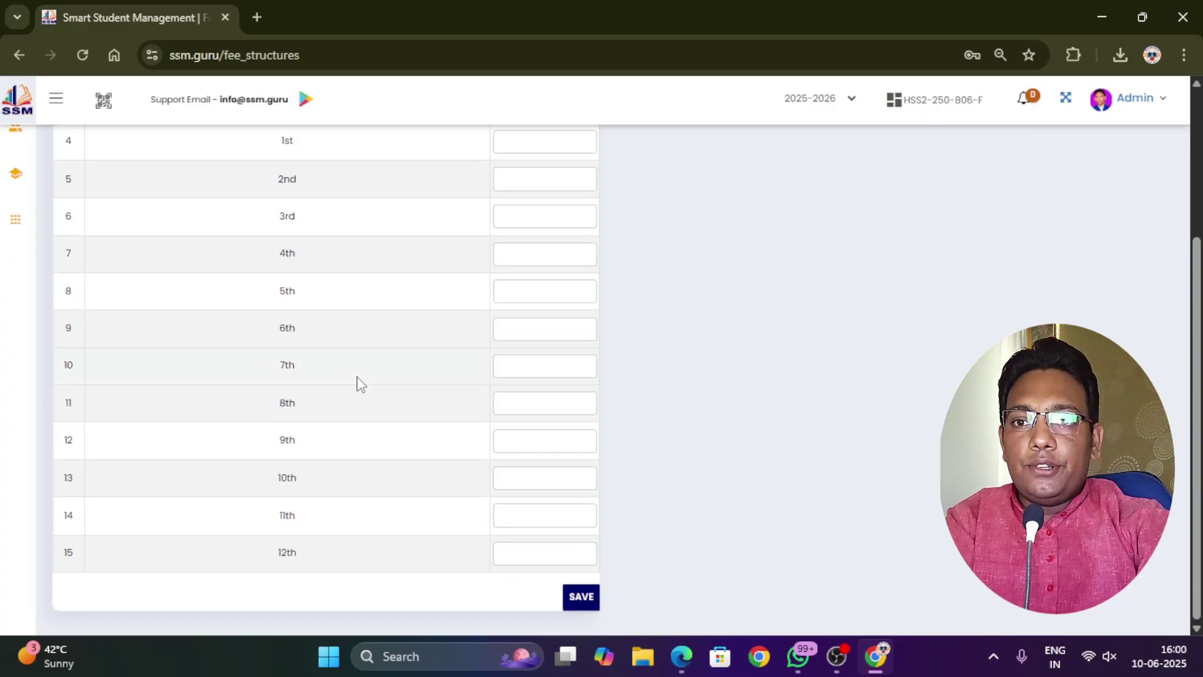
scroll(362, 376, "up", 3)
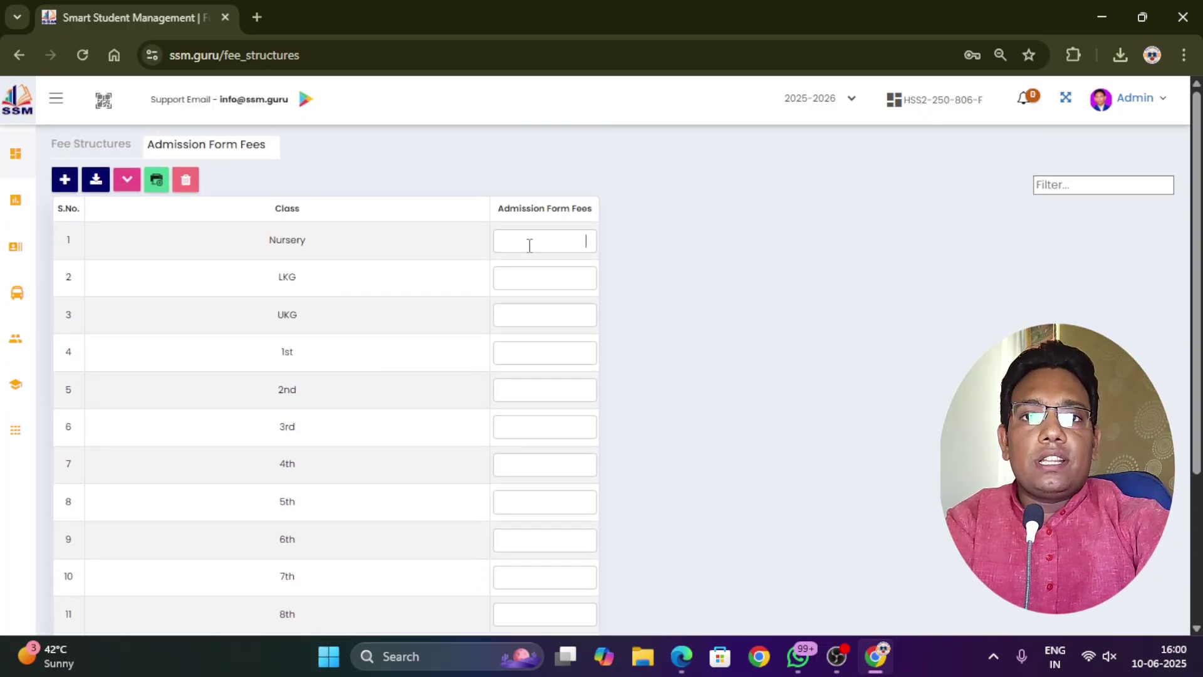
left_click(529, 244)
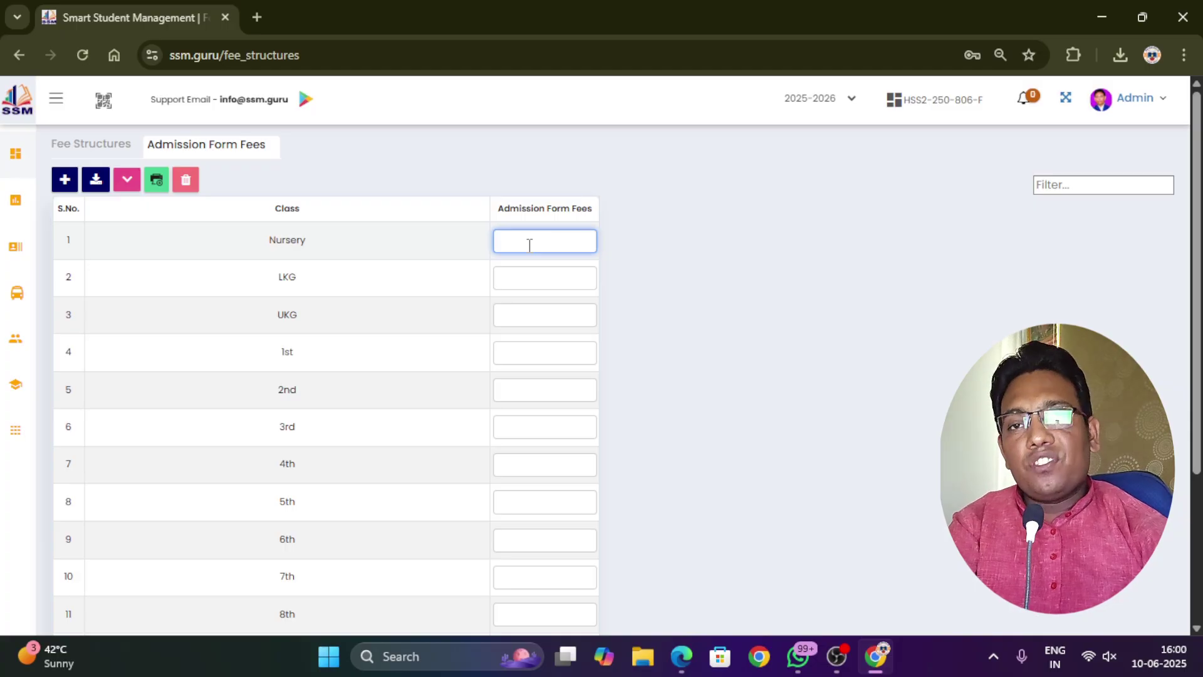
type("100")
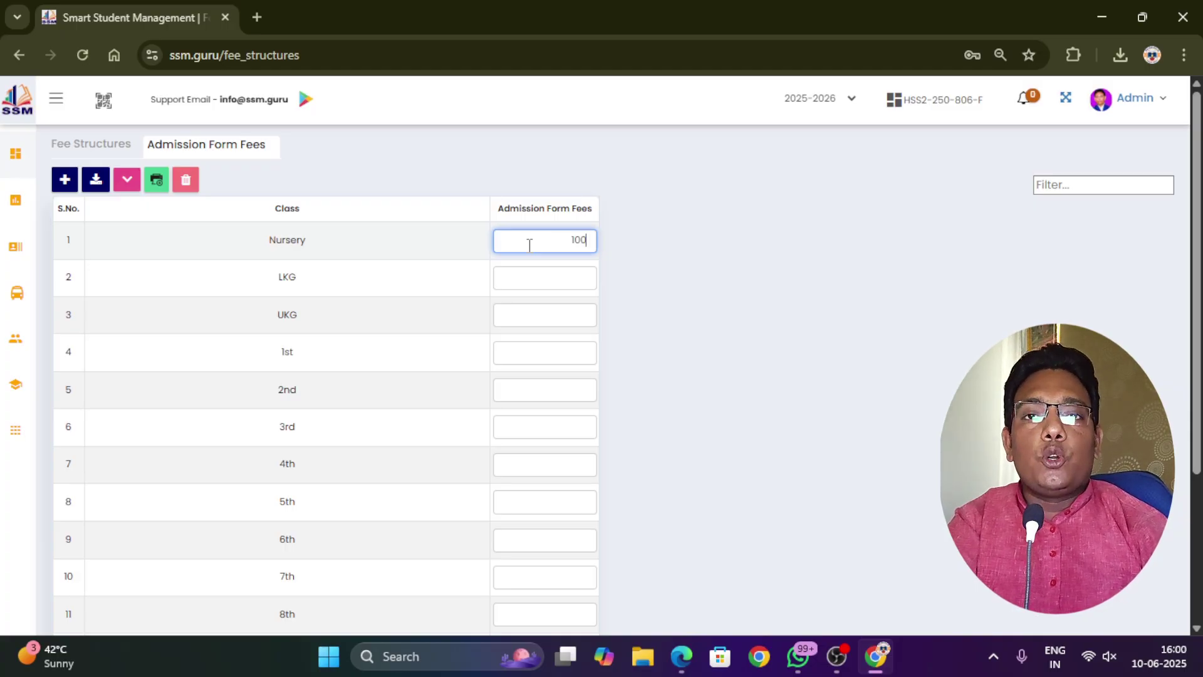
key("Tab")
type("10")
key("Tab")
type("100")
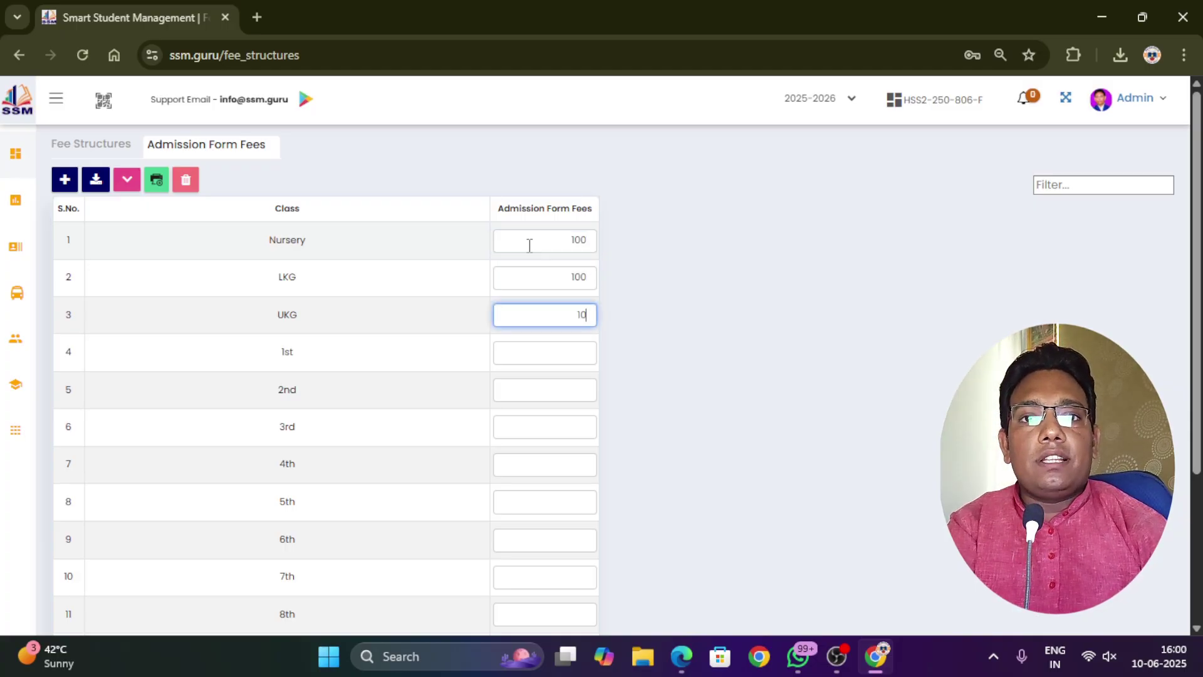
key("Tab")
type("100")
key("Tab")
type("100")
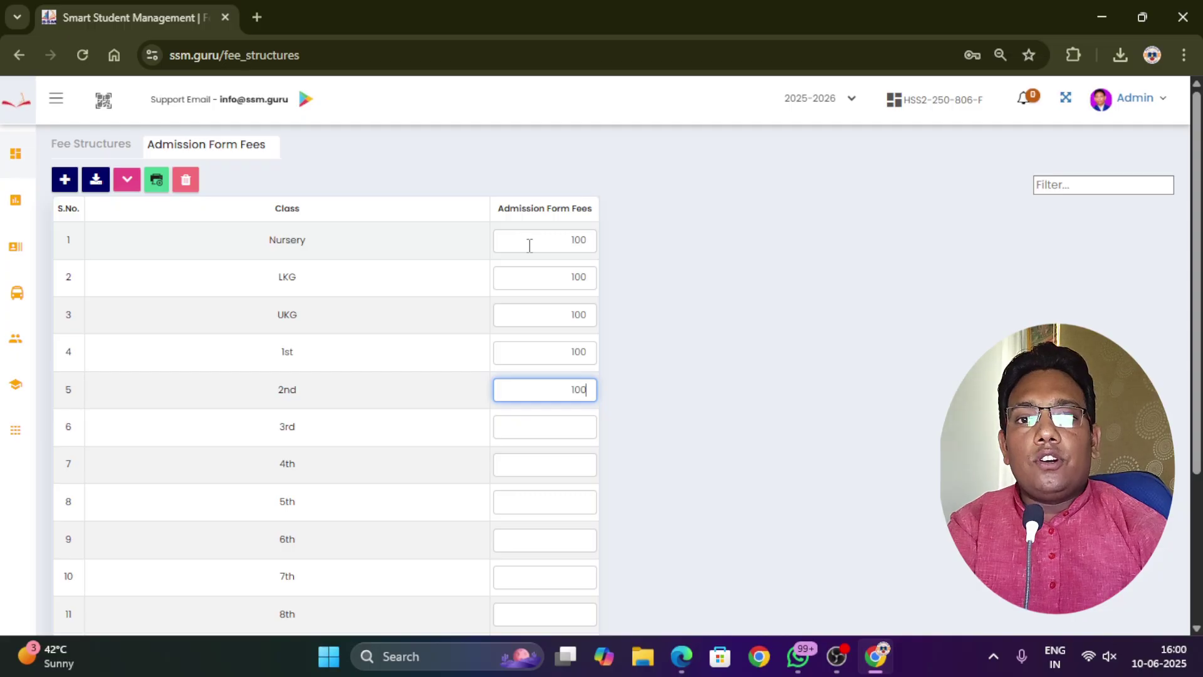
key("Tab")
type("100")
key("Tab")
type("100")
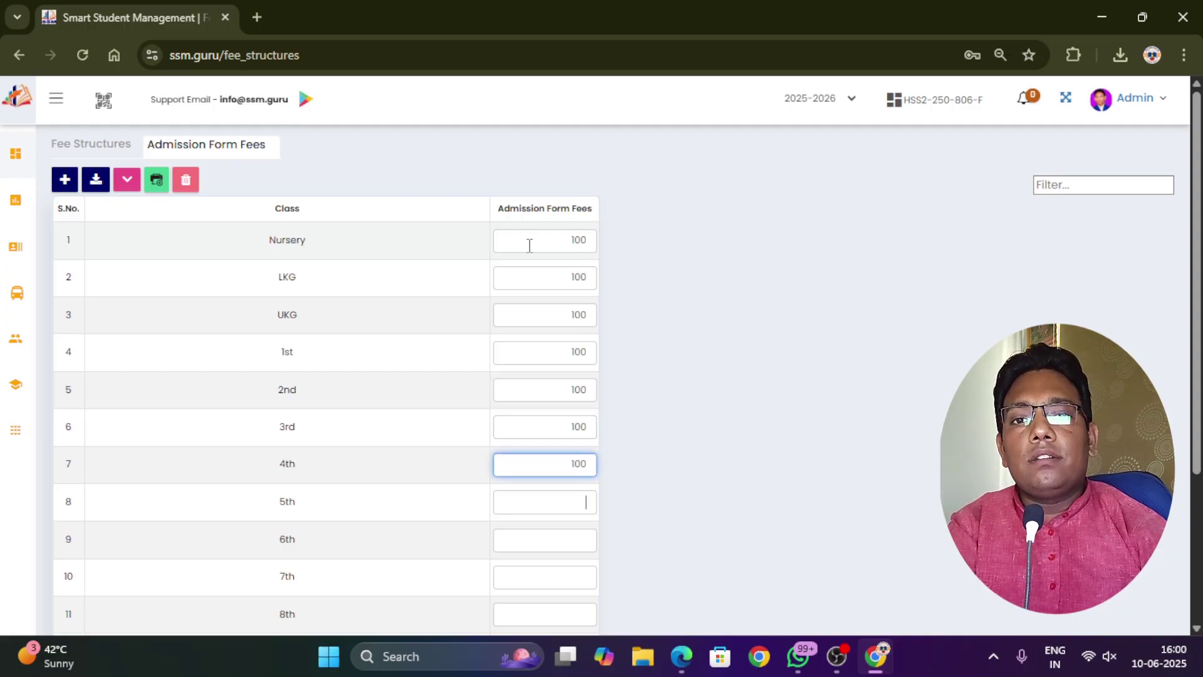
key("Tab")
type("100")
key("Tab")
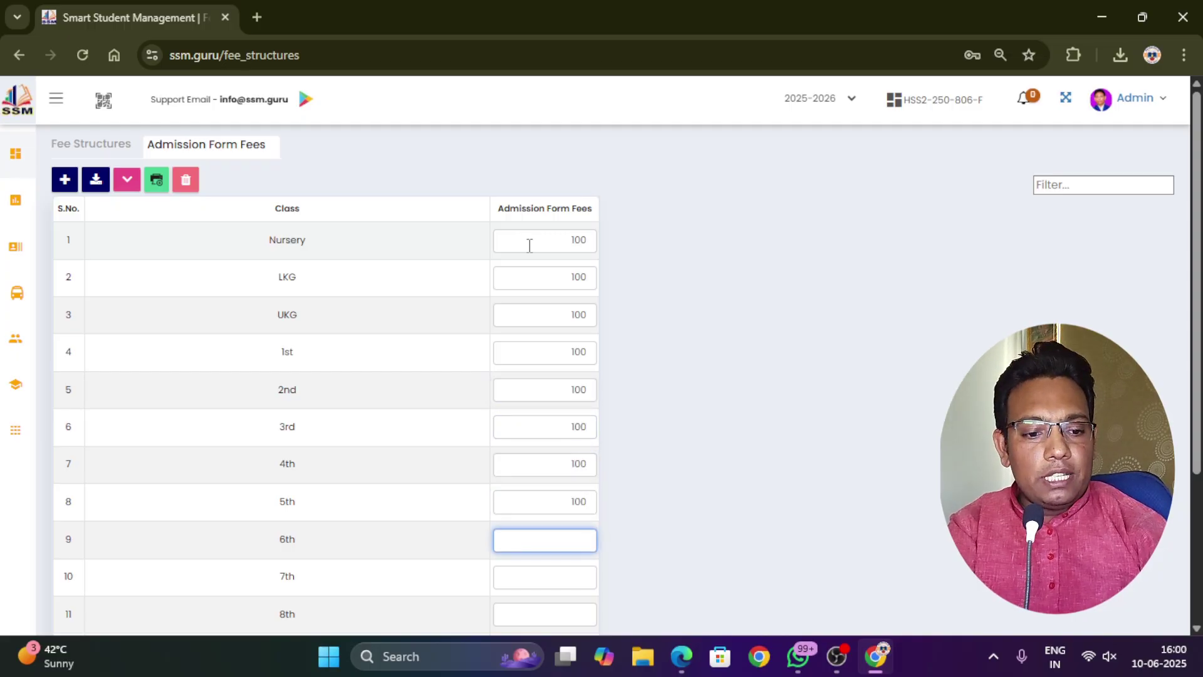
Enter 200 as the admission form fee for classes 6th through 12th
type("200")
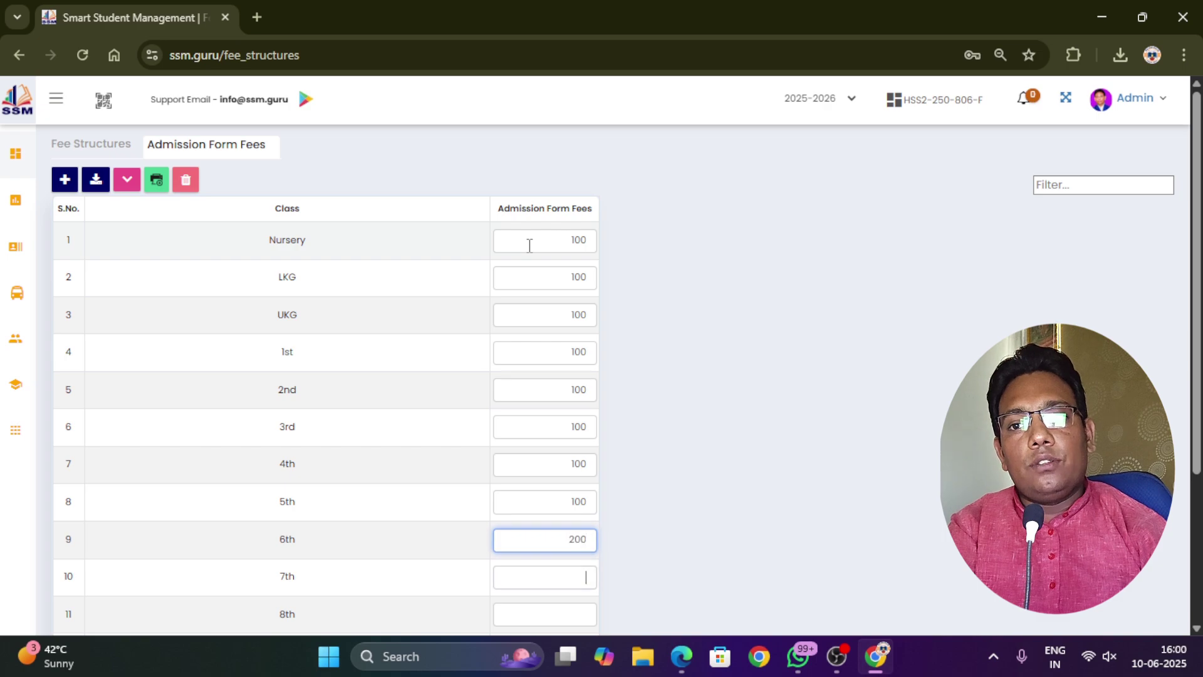
key("Tab")
type("200")
key("Tab")
type("2000")
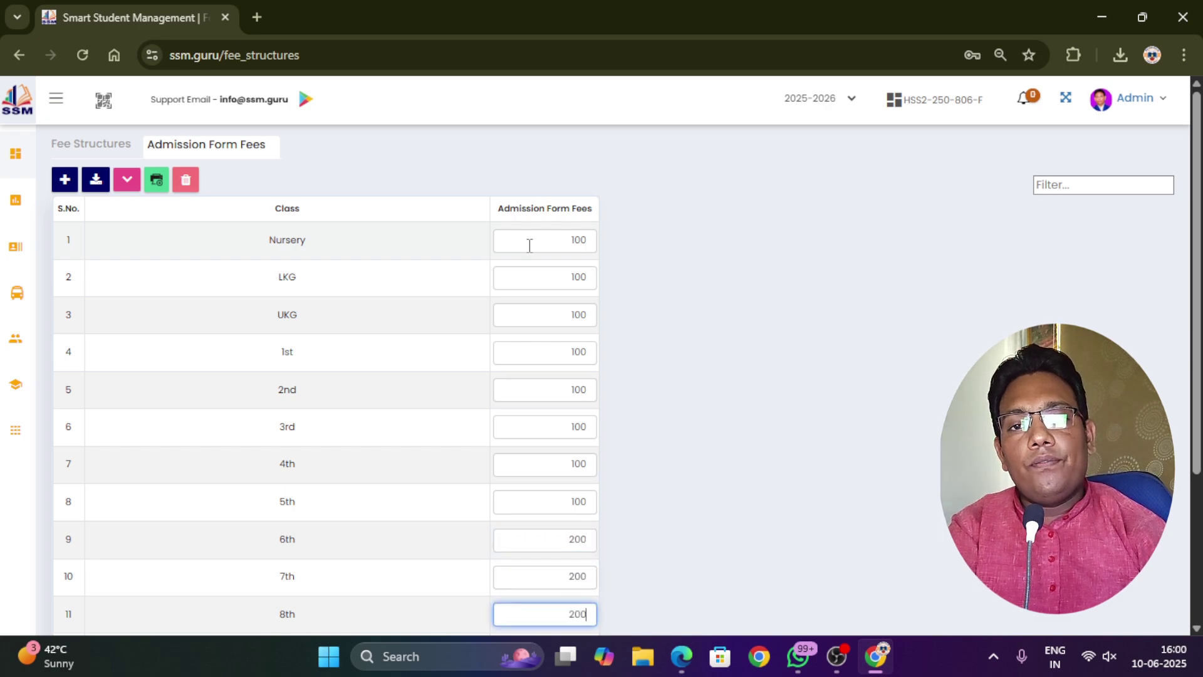
key("Tab")
type("200")
key("Tab")
type("20")
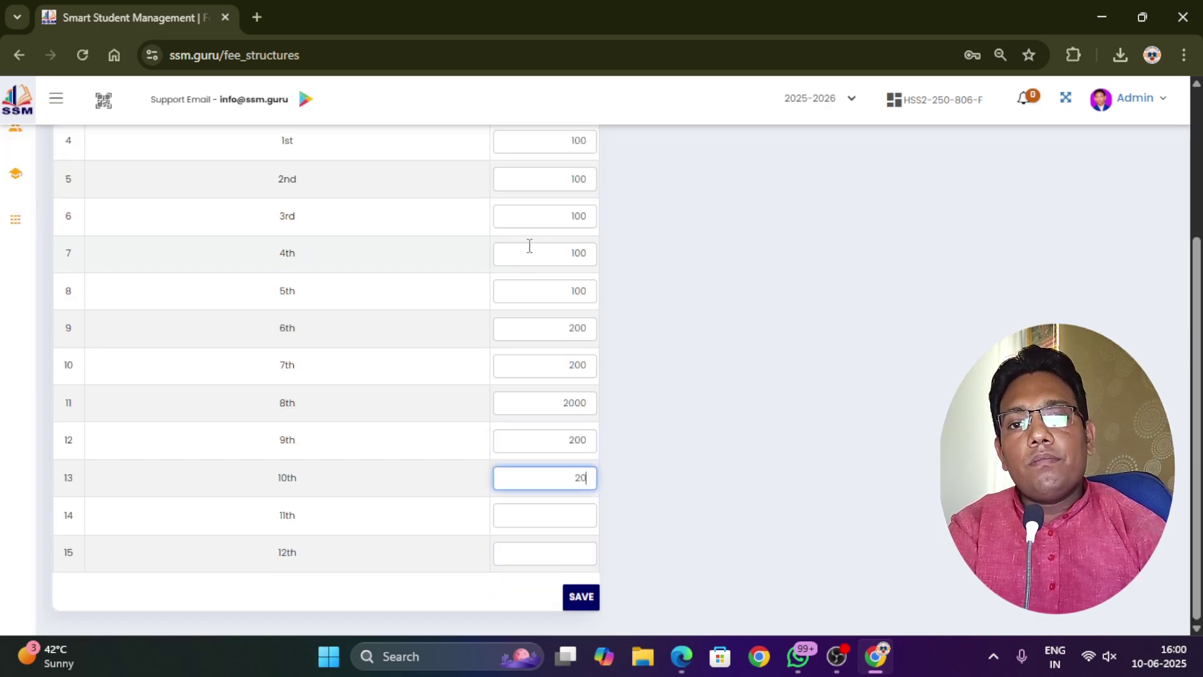
key("Tab")
type("200")
key("Tab")
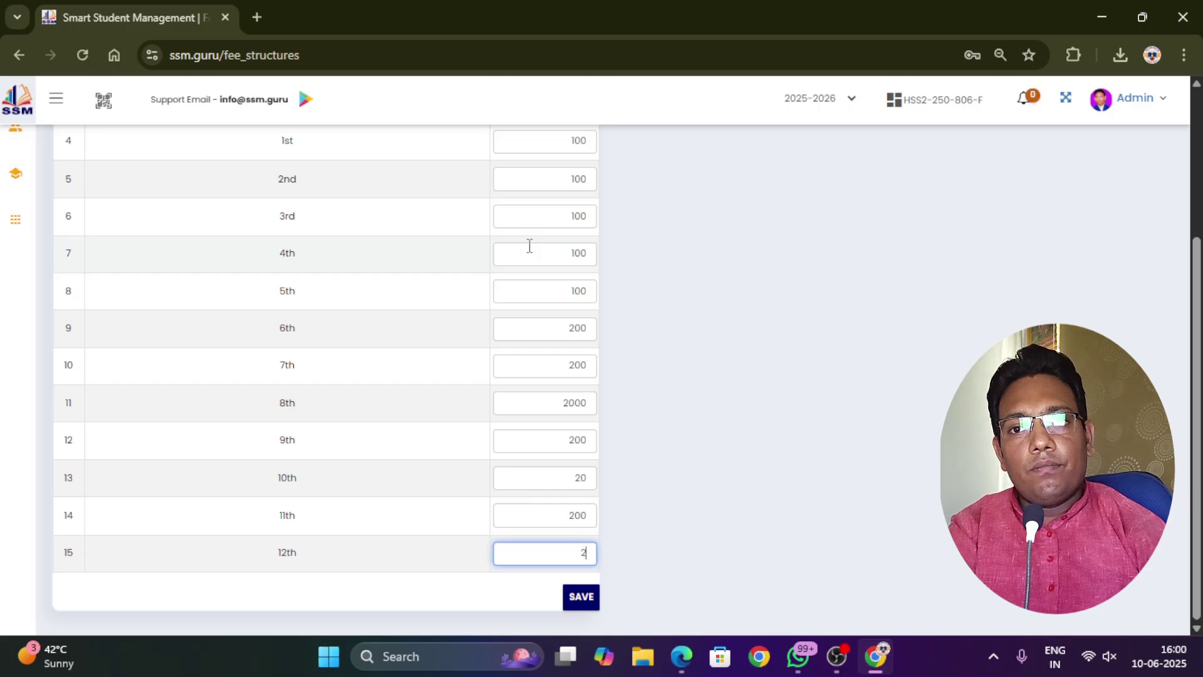
type("200")
key("Tab")
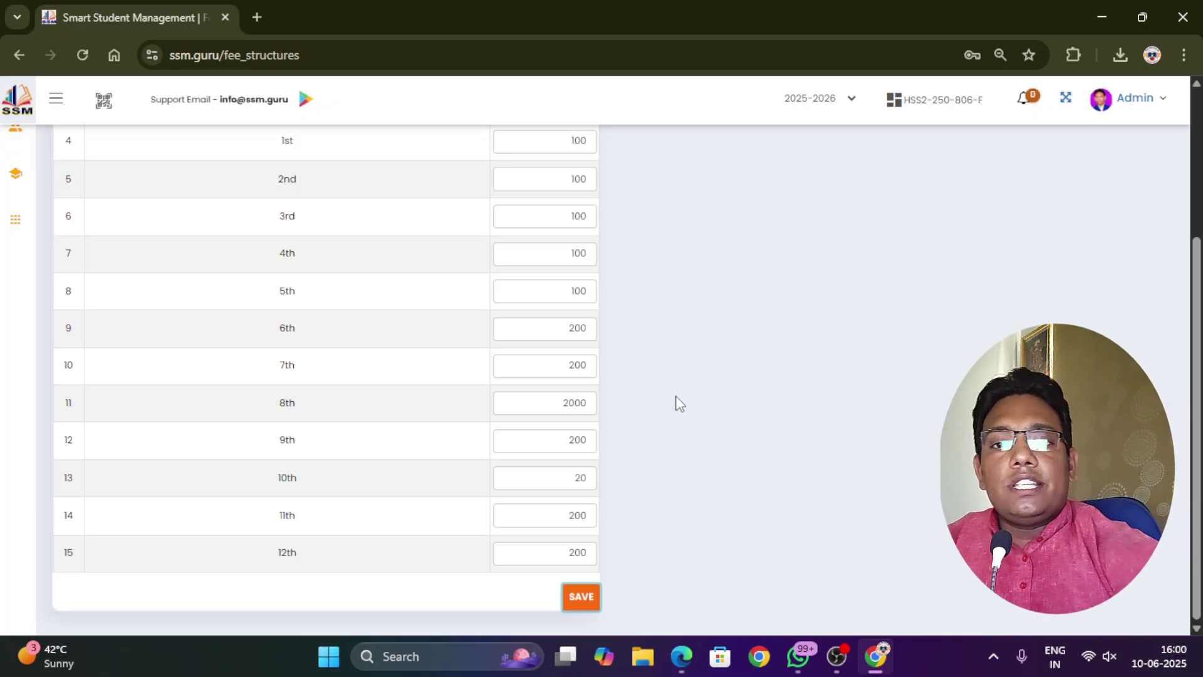
Correct the 10th and 8th class fees to 200 and save the admission fees
left_click(586, 477)
type("0")
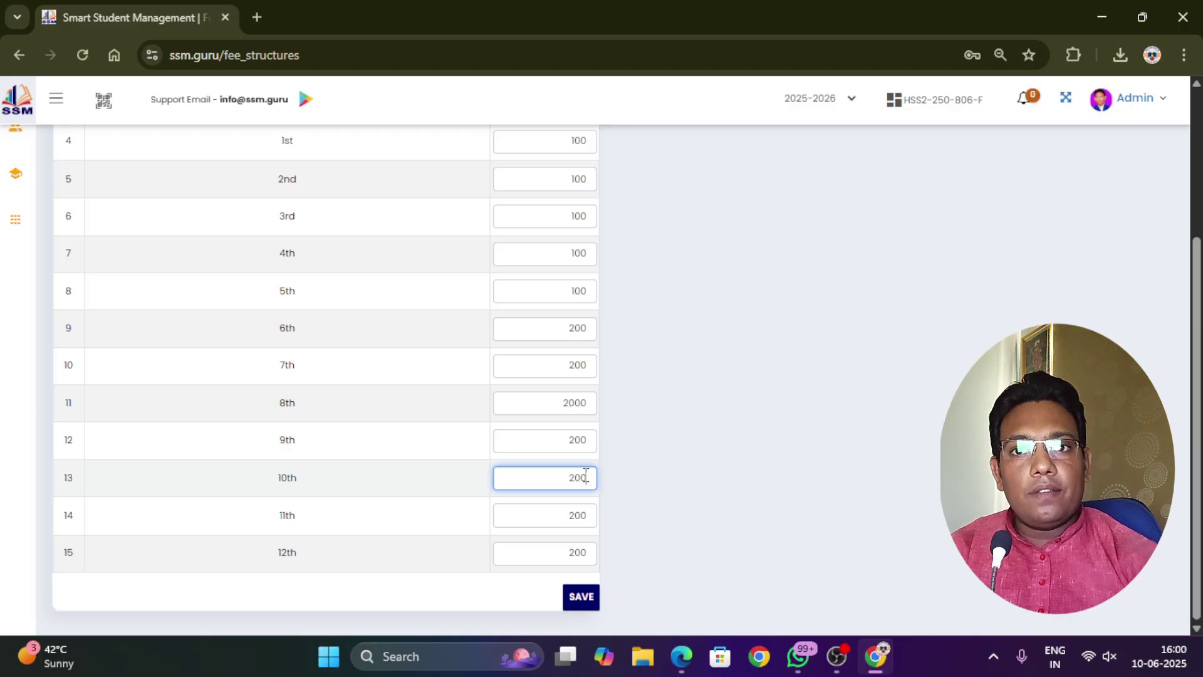
left_click(593, 602)
left_click(592, 404)
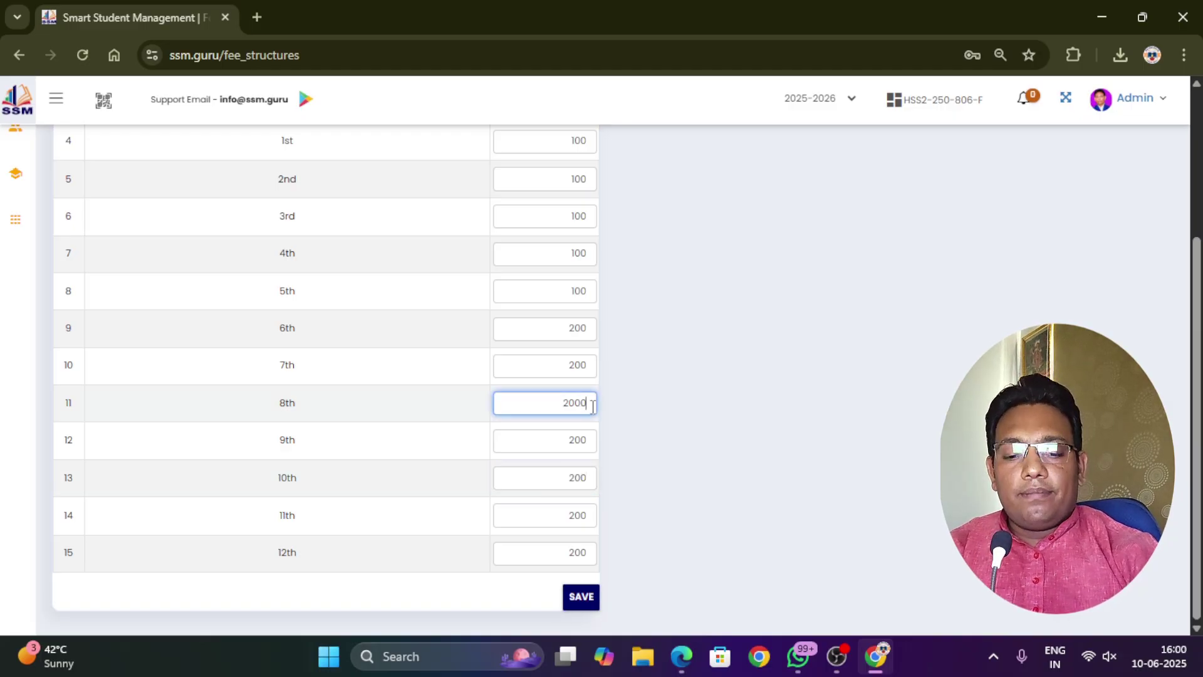
key("BackSpace")
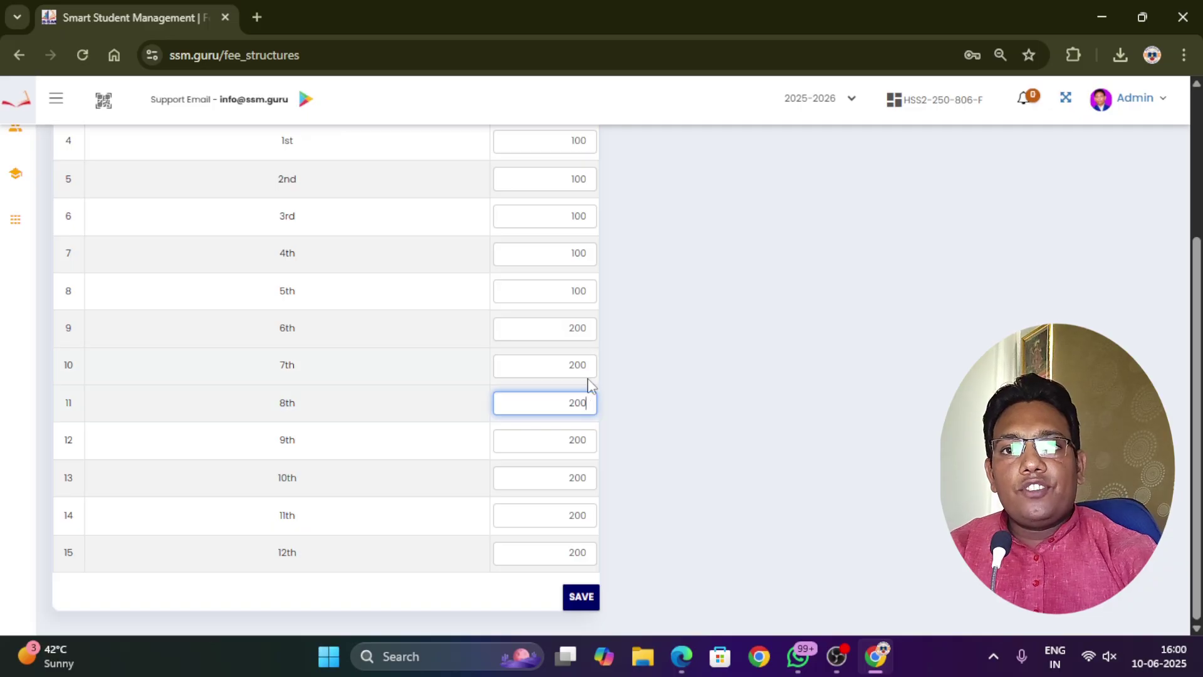
left_click(585, 600)
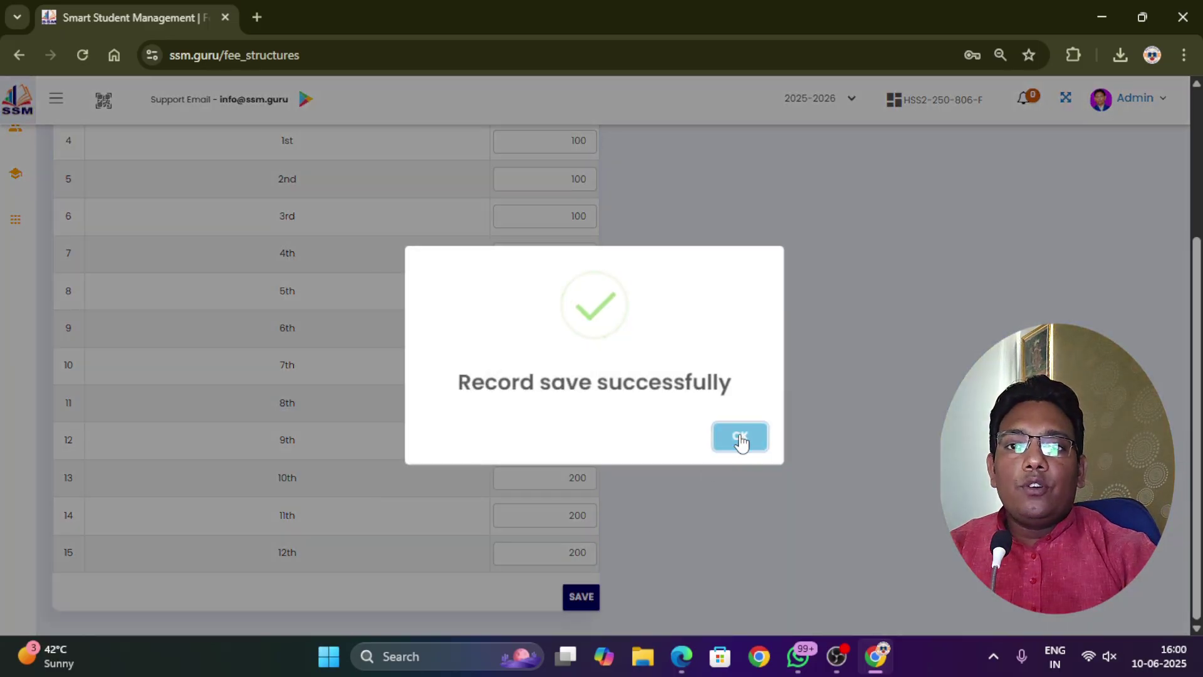
left_click(740, 441)
scroll(207, 205, "up", 3)
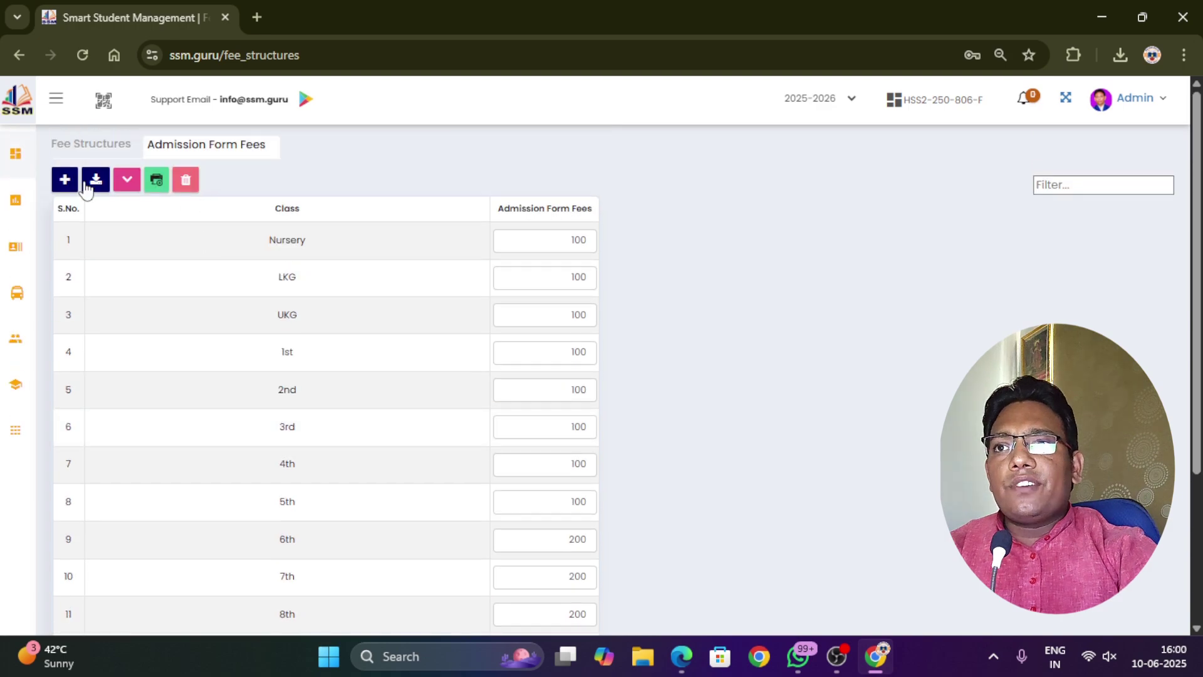
Collapse Regular (8) on Fee Structures, view the TC fee's 300 breakdown, then hide it
left_click(94, 144)
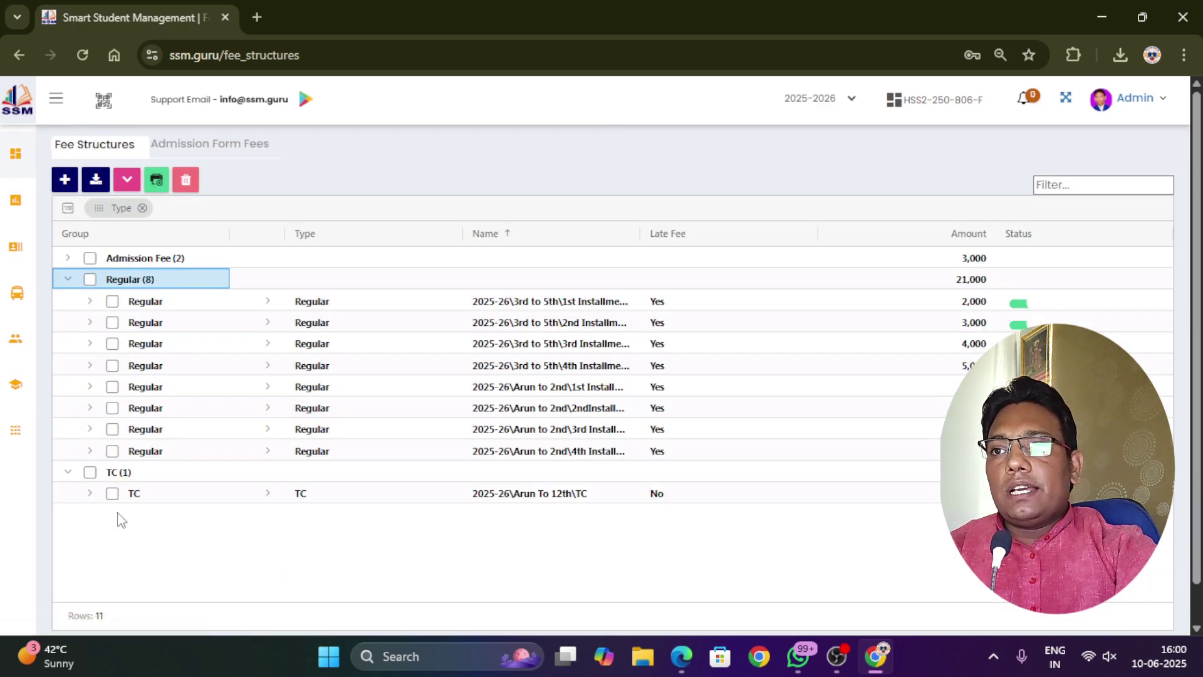
left_click(67, 279)
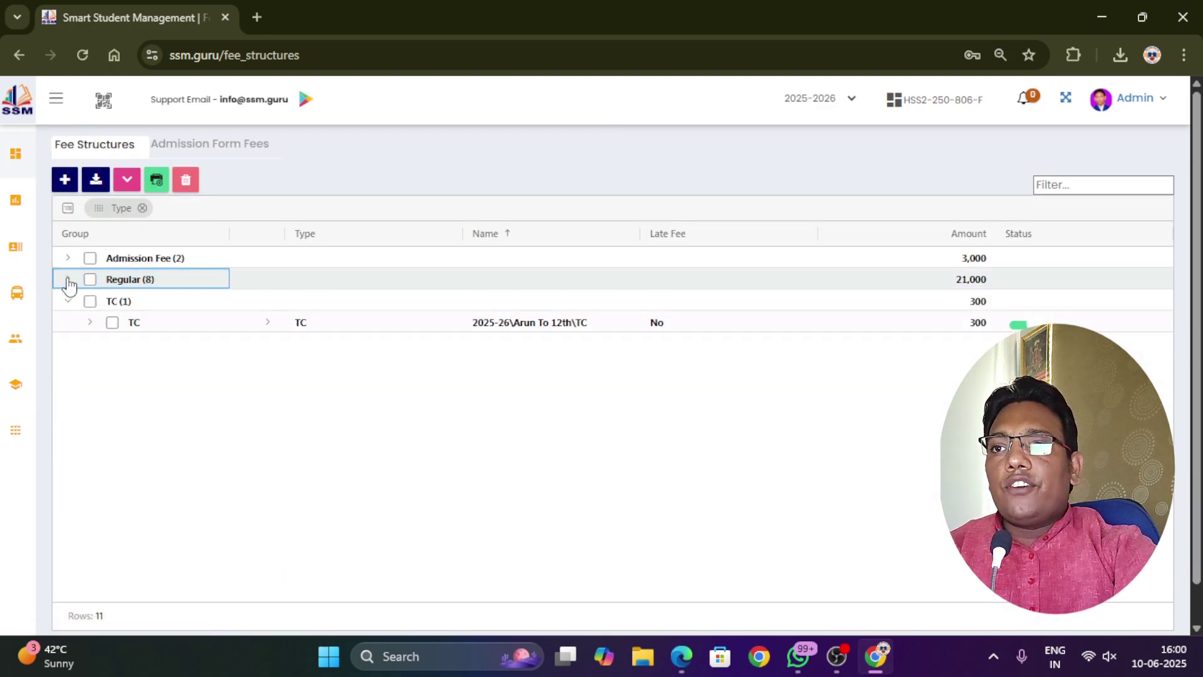
left_click(90, 322)
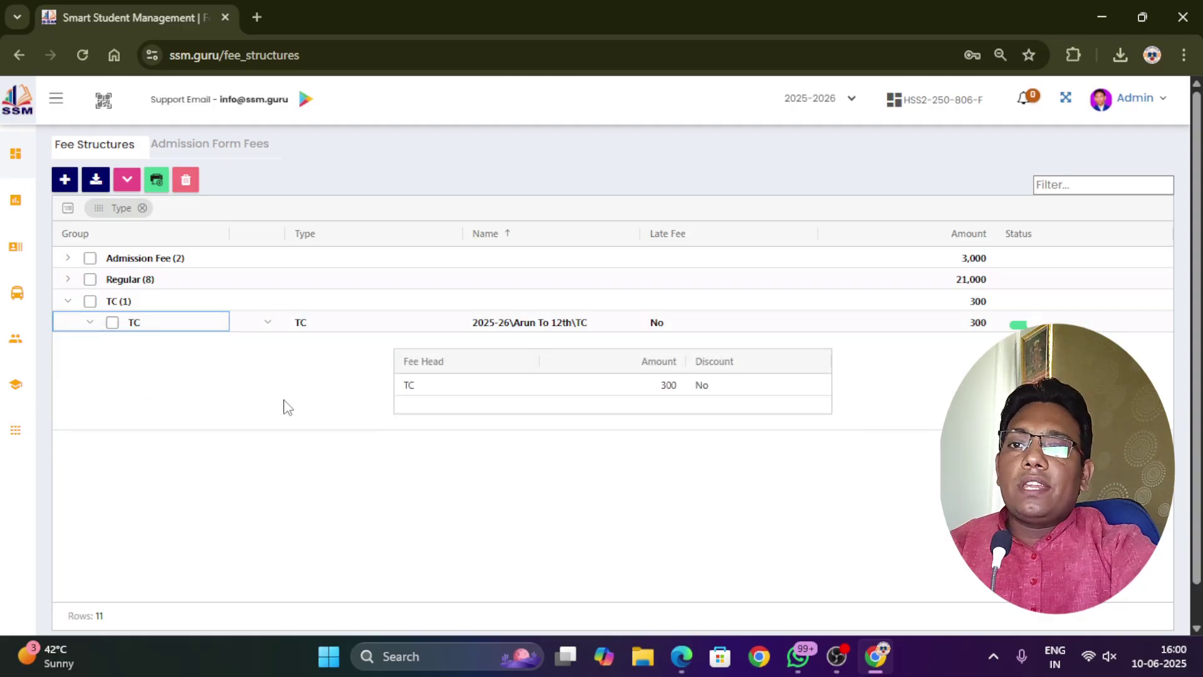
left_click(261, 402)
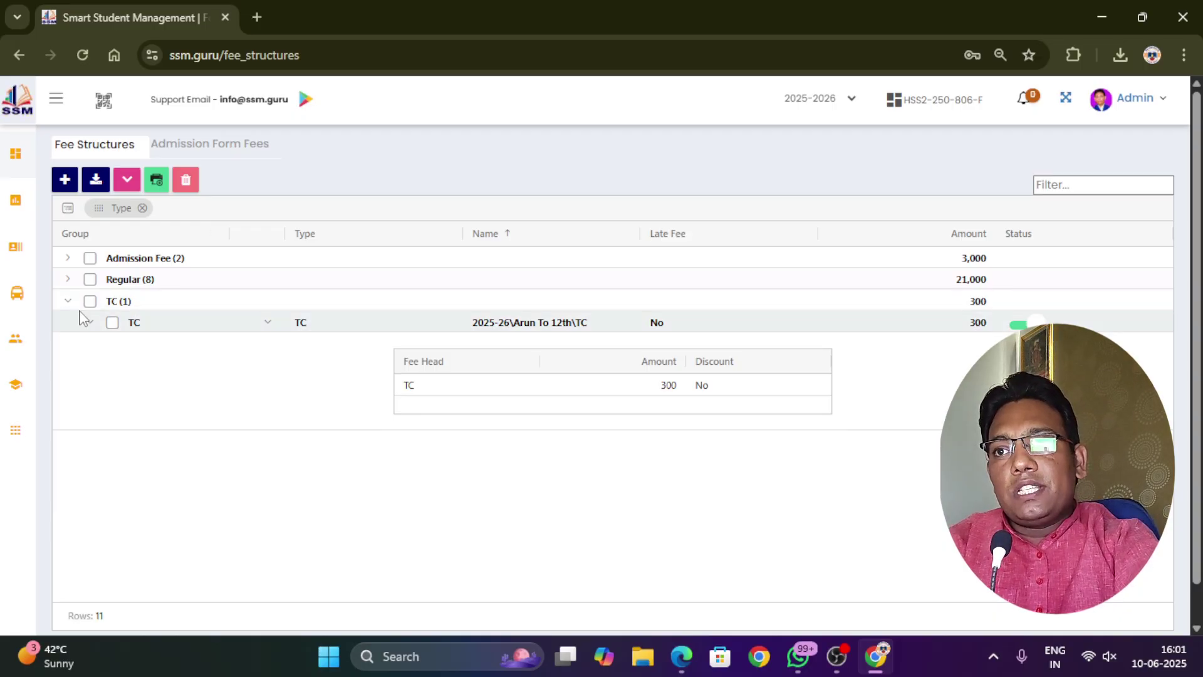
left_click(88, 323)
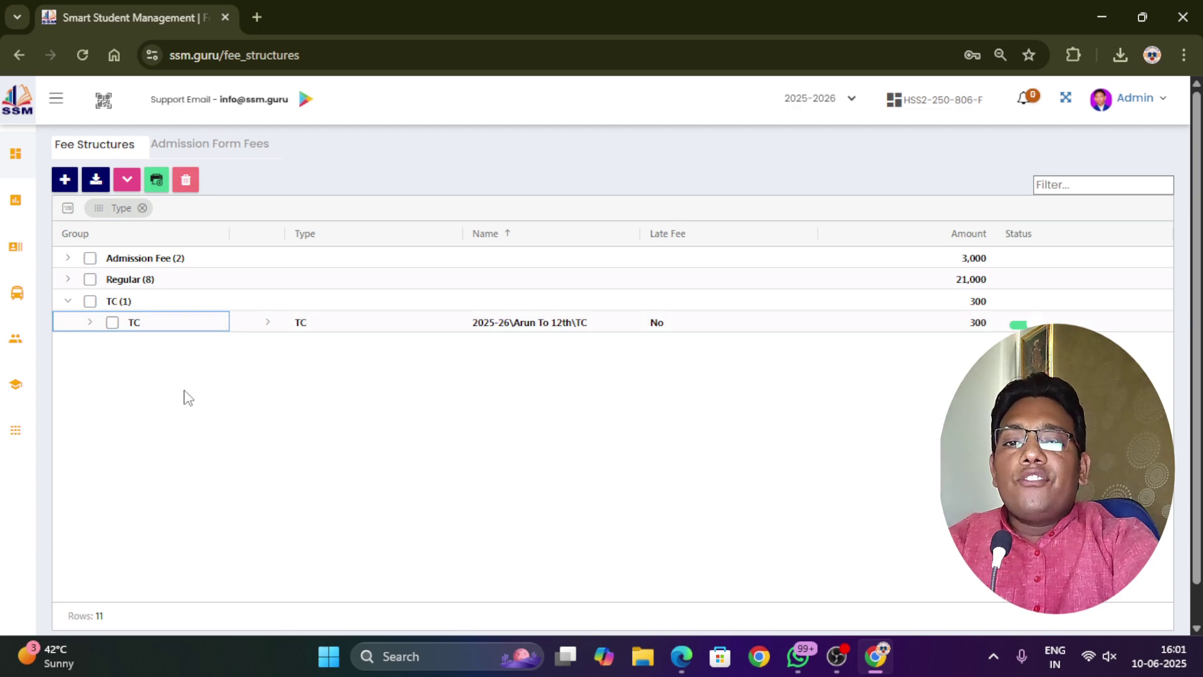